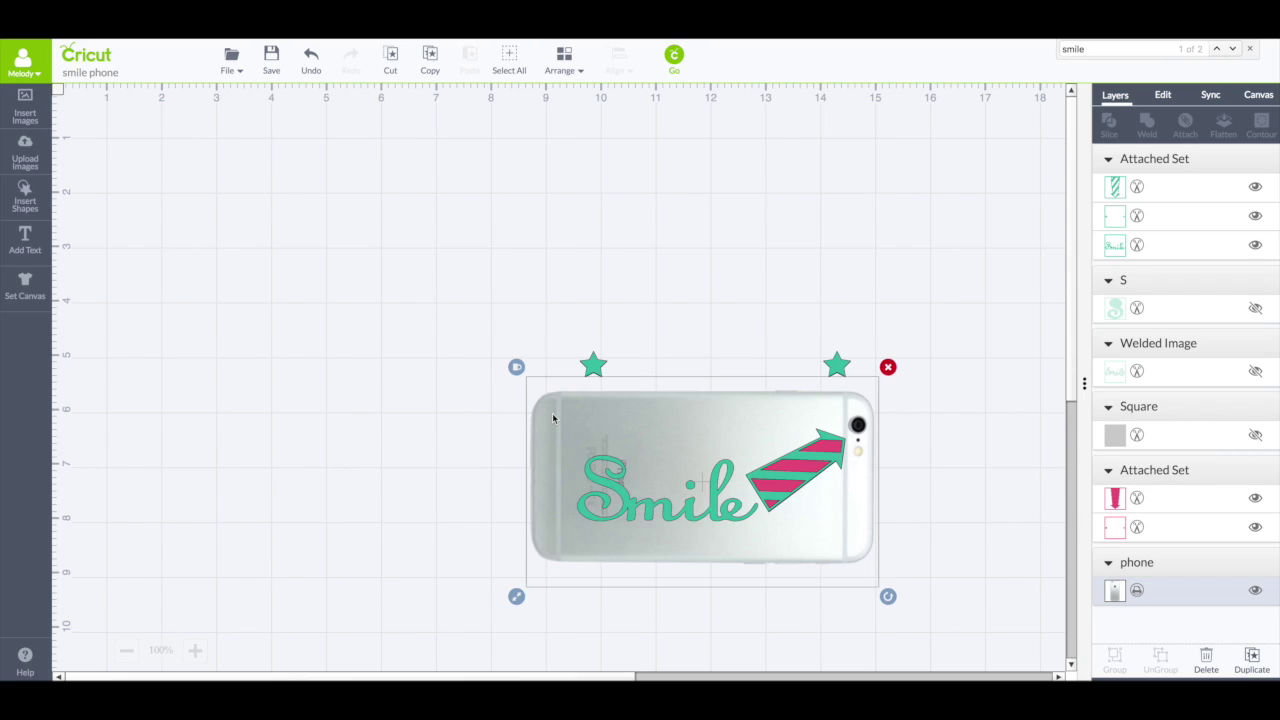
# - Slightly reposition the phone template and the teal Smile set, and hide the phone layer
pyautogui.moveTo(553, 418); pyautogui.dragTo(557, 416)
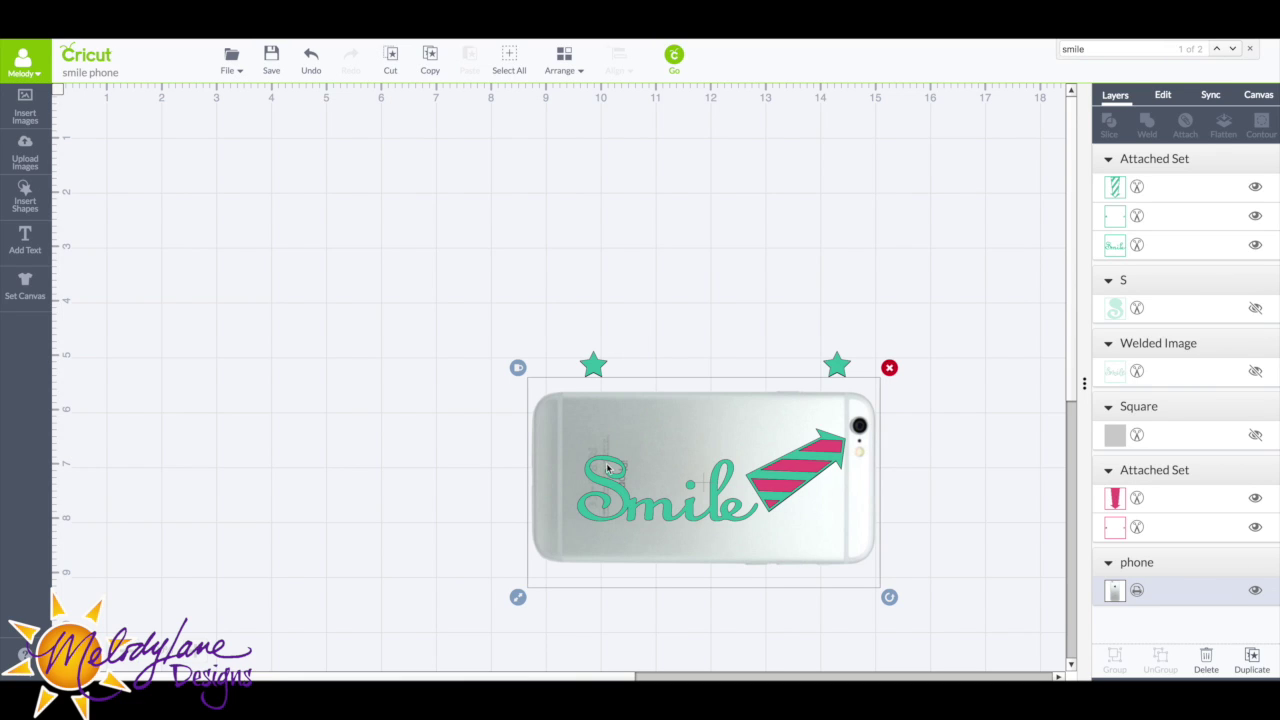
pyautogui.moveTo(607, 468); pyautogui.dragTo(615, 468)
pyautogui.click(537, 437)
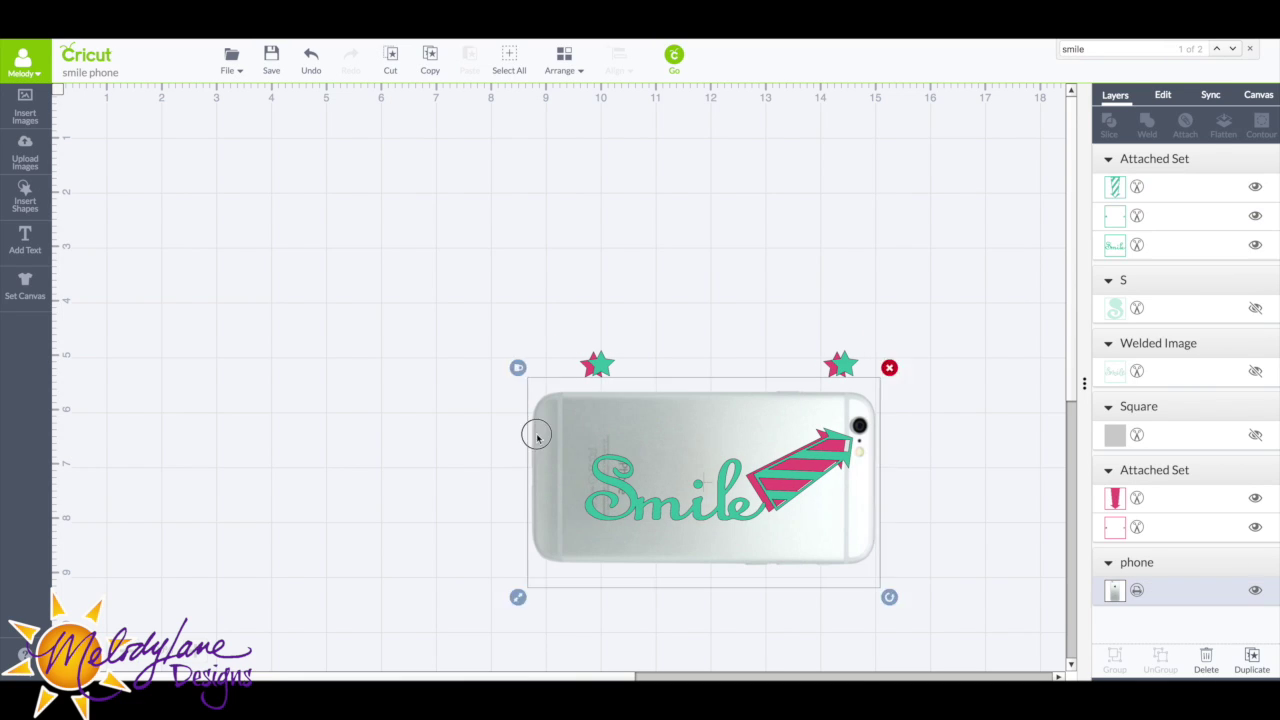
pyautogui.moveTo(537, 437); pyautogui.dragTo(535, 442)
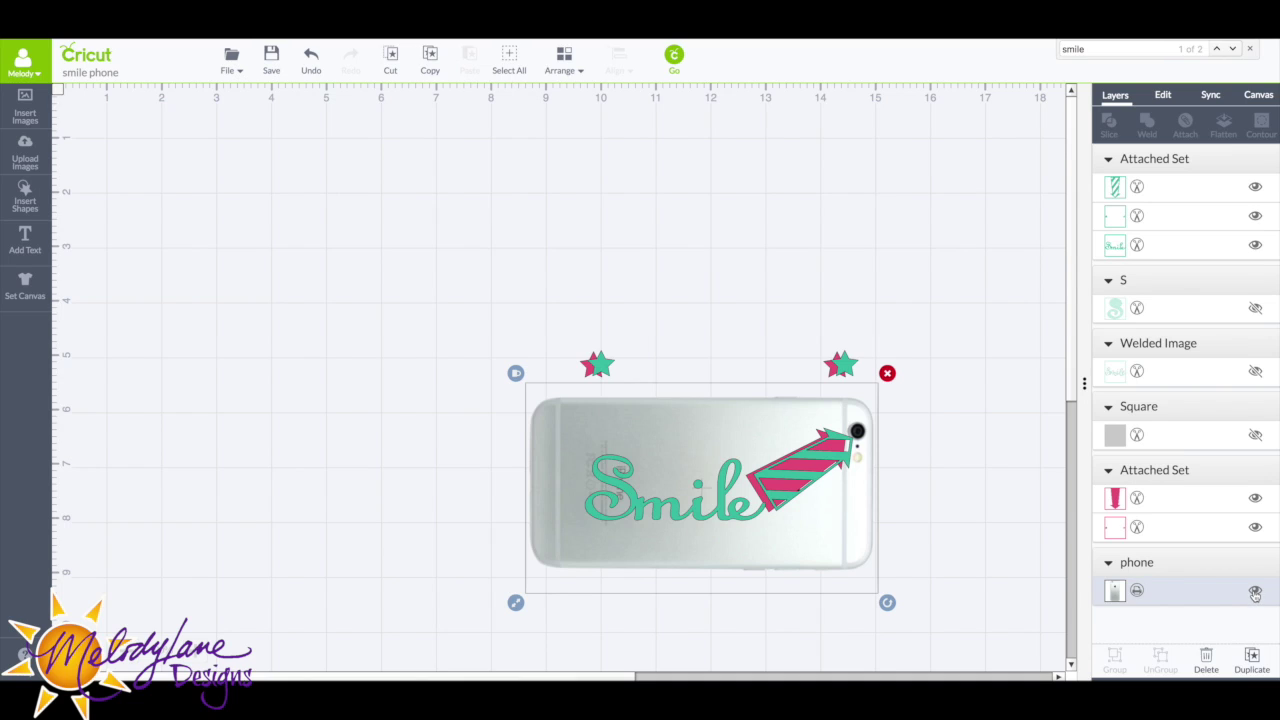
pyautogui.click(1255, 591)
# - Move the teal attached Smile set clear of the pink arrow set, starting at about 4 inches on the horizontal ruler
pyautogui.moveTo(796, 483); pyautogui.dragTo(790, 485)
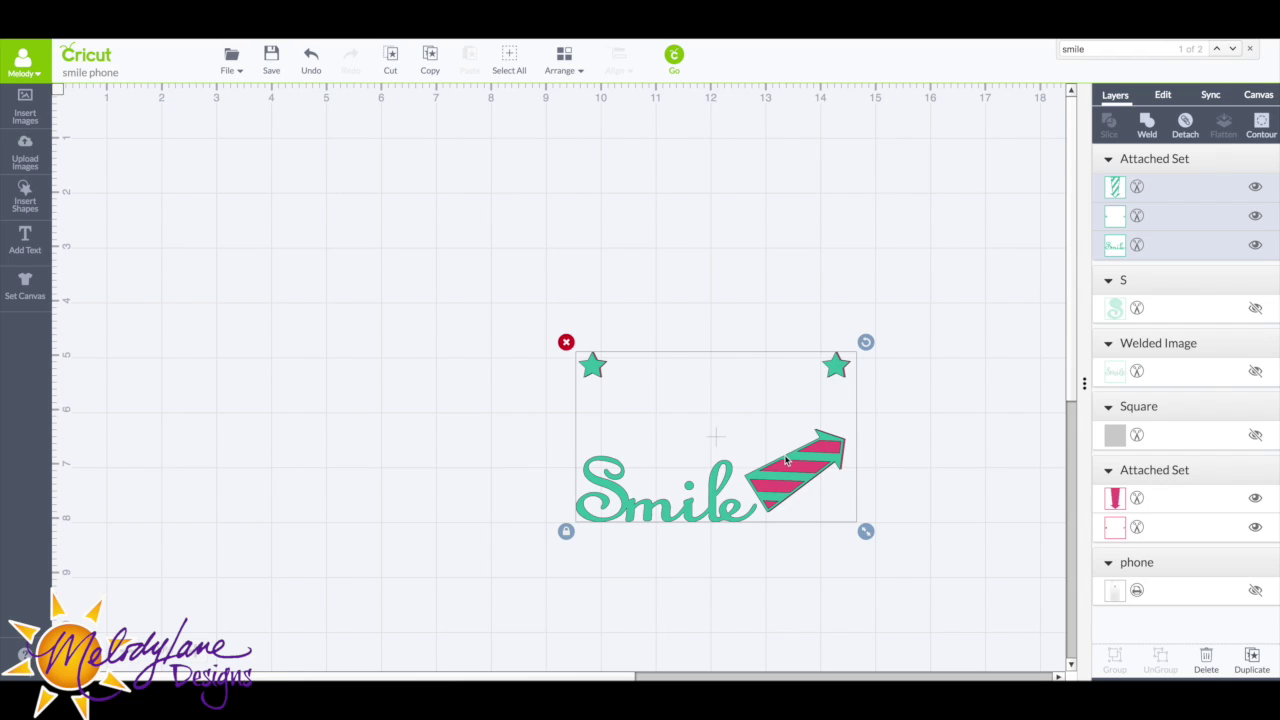
pyautogui.moveTo(786, 460); pyautogui.dragTo(476, 460)
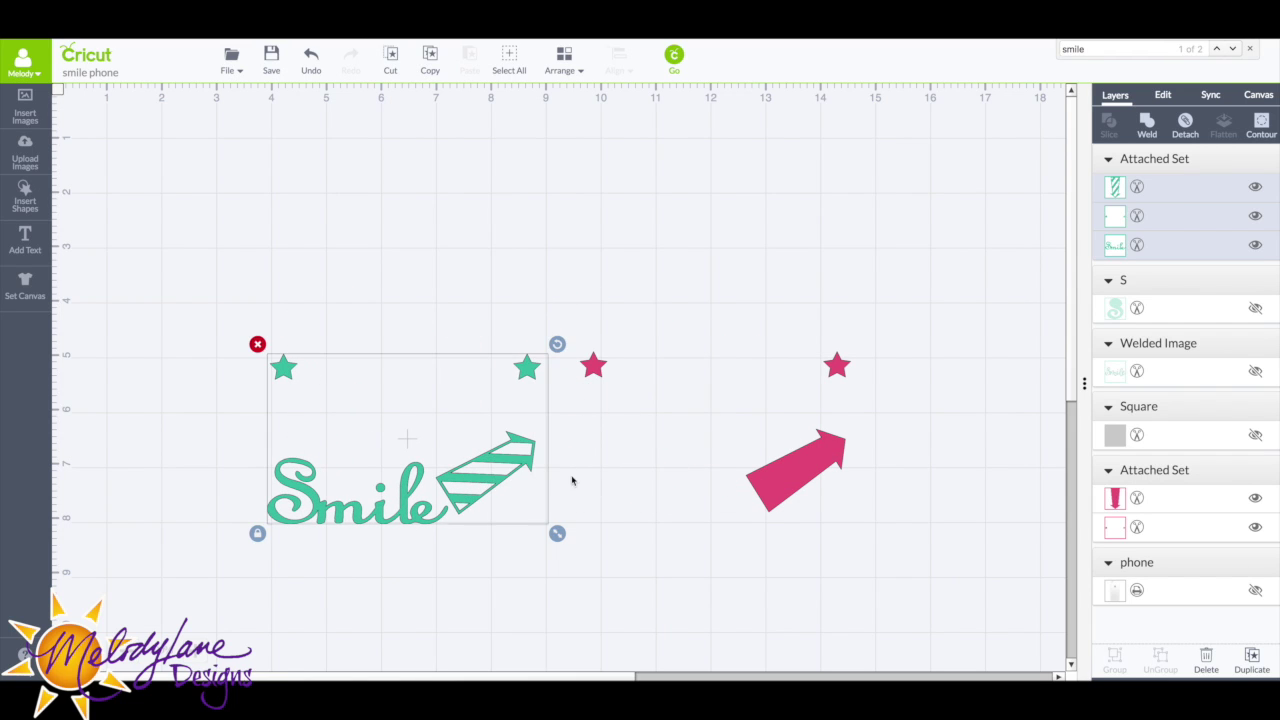
pyautogui.hotkey('ctrl', 'z')
pyautogui.moveTo(710, 481); pyautogui.dragTo(418, 455)
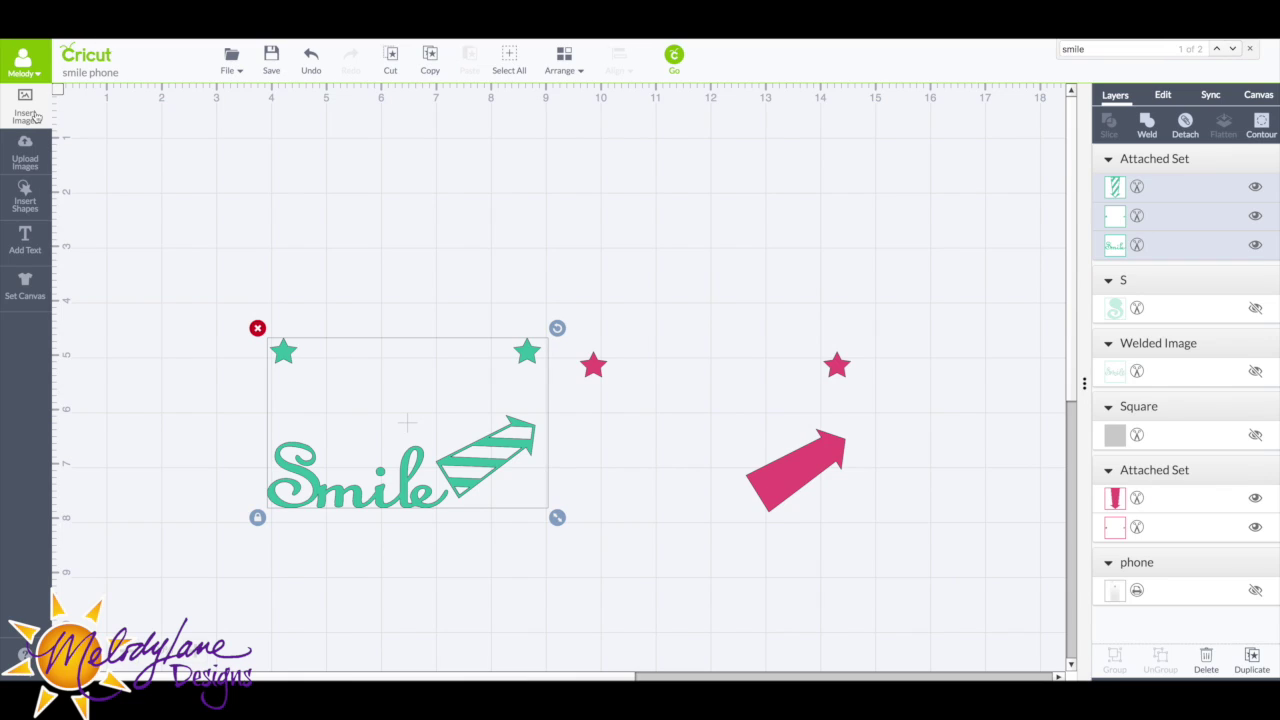
# - Add a new text object reading "Smile" and bring up its text settings
pyautogui.click(25, 245)
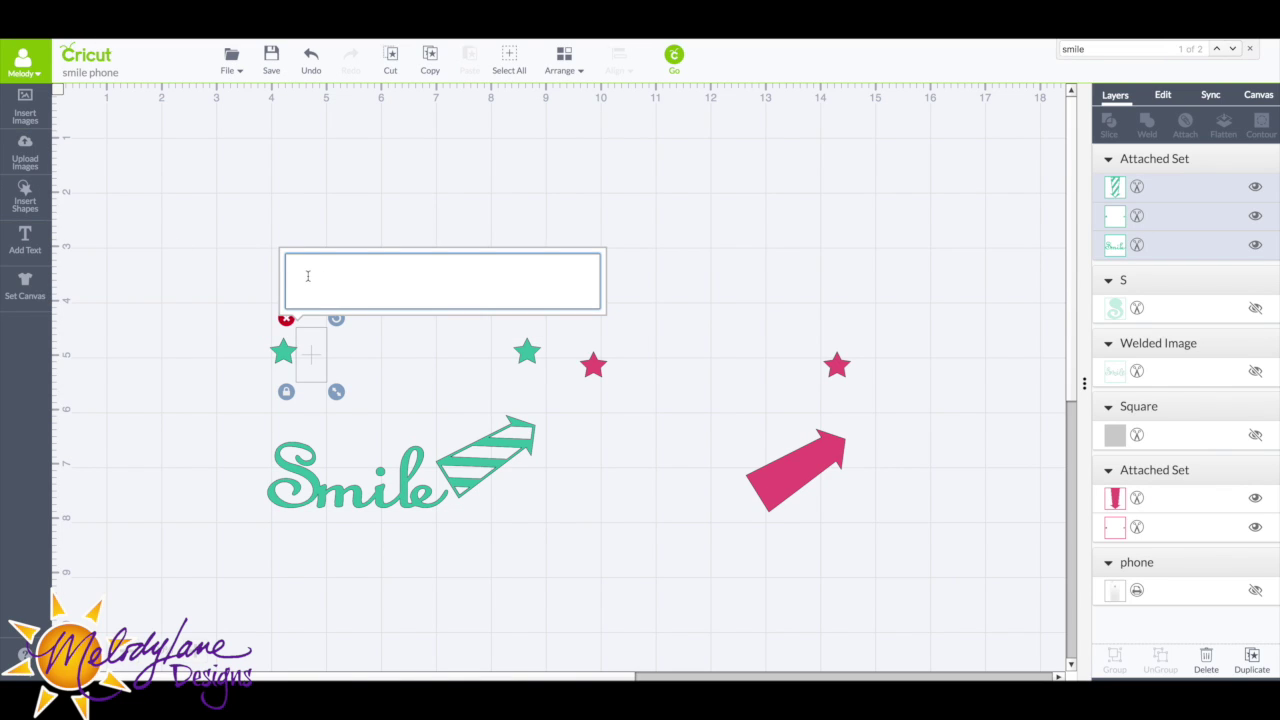
pyautogui.write('Smile')
pyautogui.click(1164, 96)
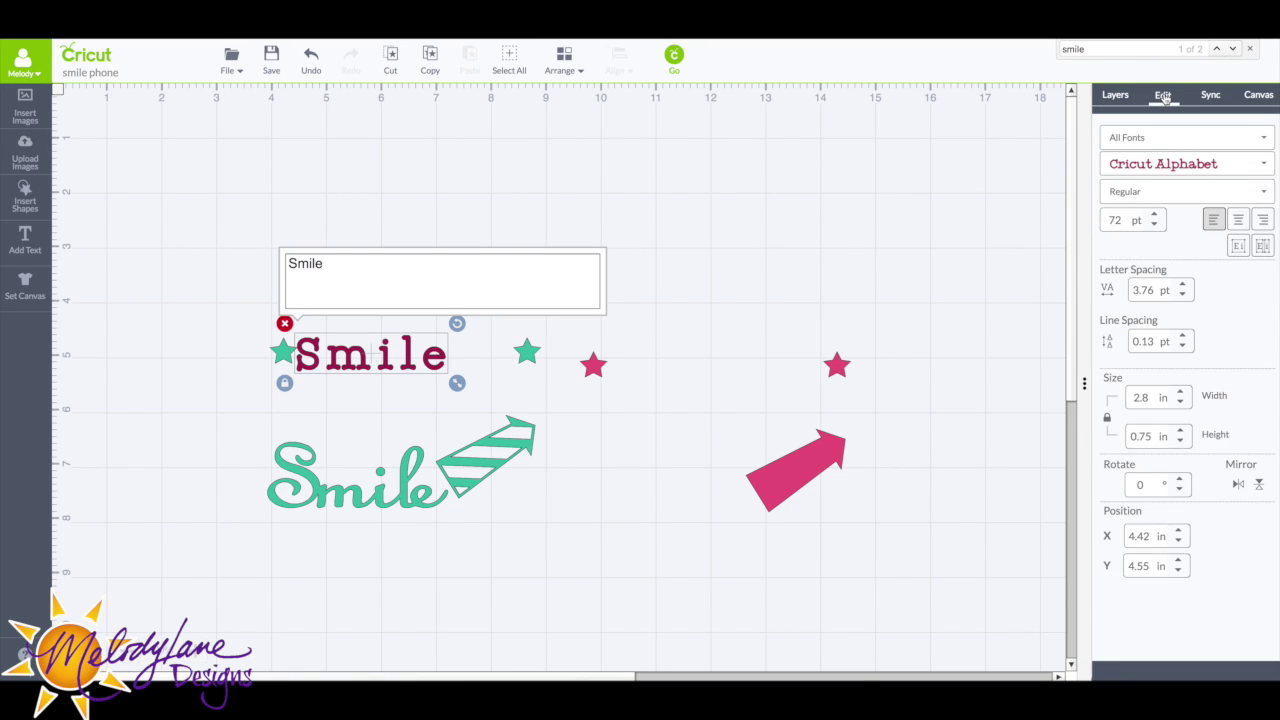
# - Check the layer information of the original teal Smile layer to find which font it uses
pyautogui.click(1115, 95)
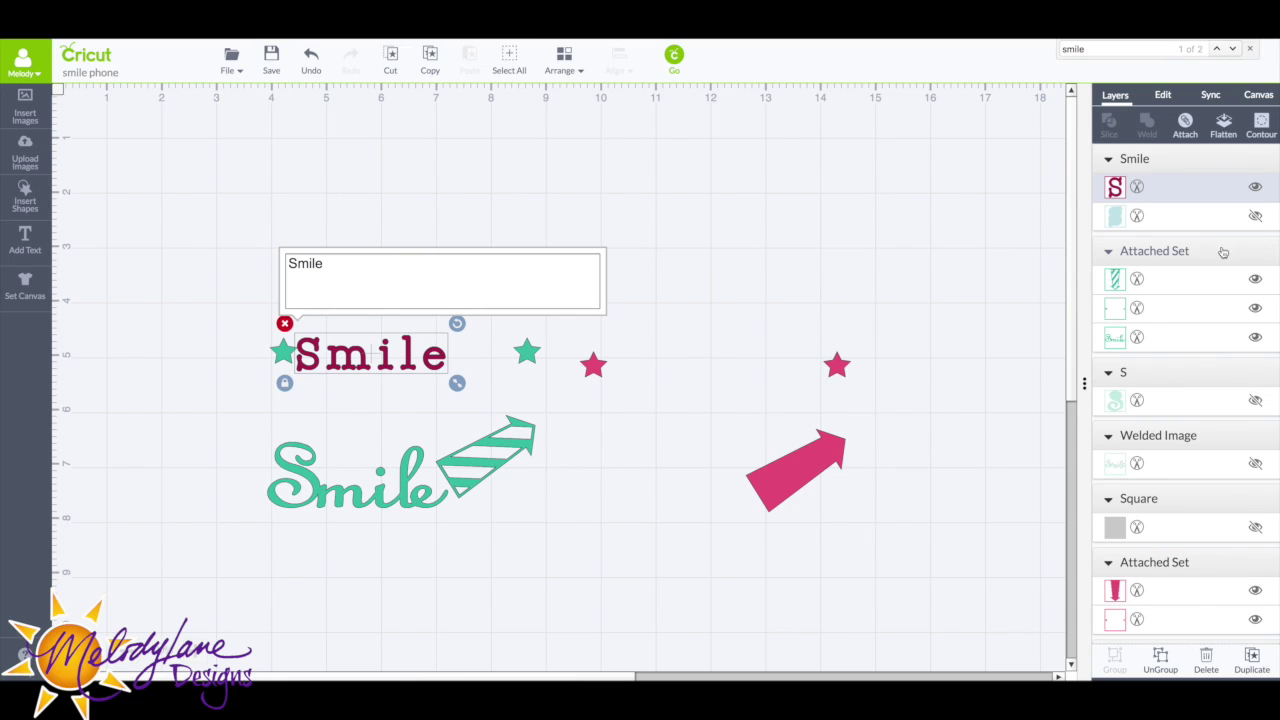
pyautogui.click(1137, 338)
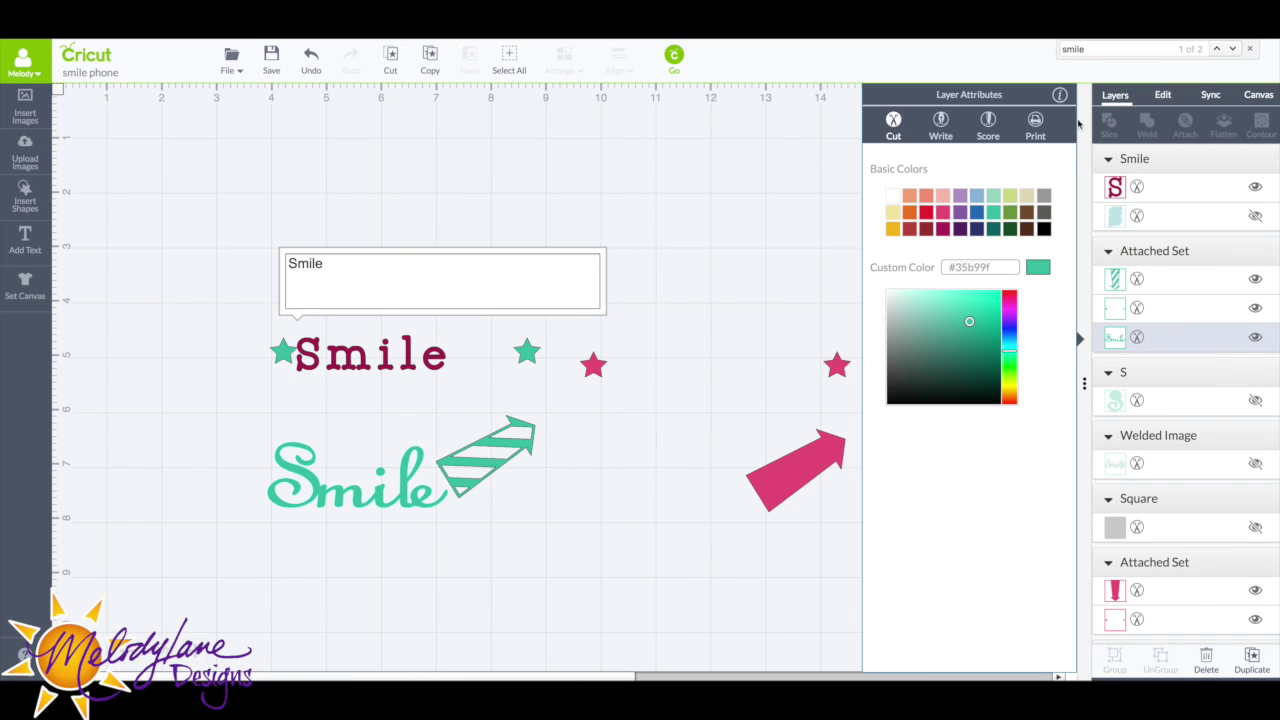
pyautogui.click(1060, 95)
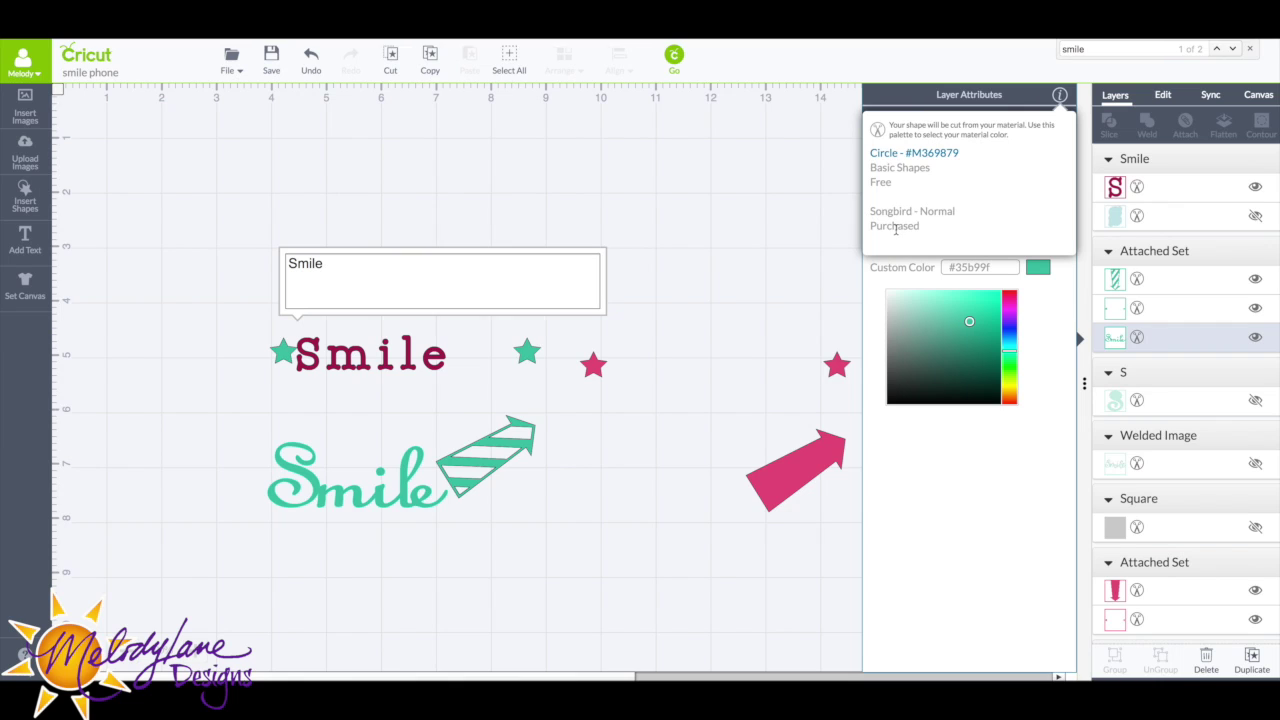
pyautogui.click(810, 185)
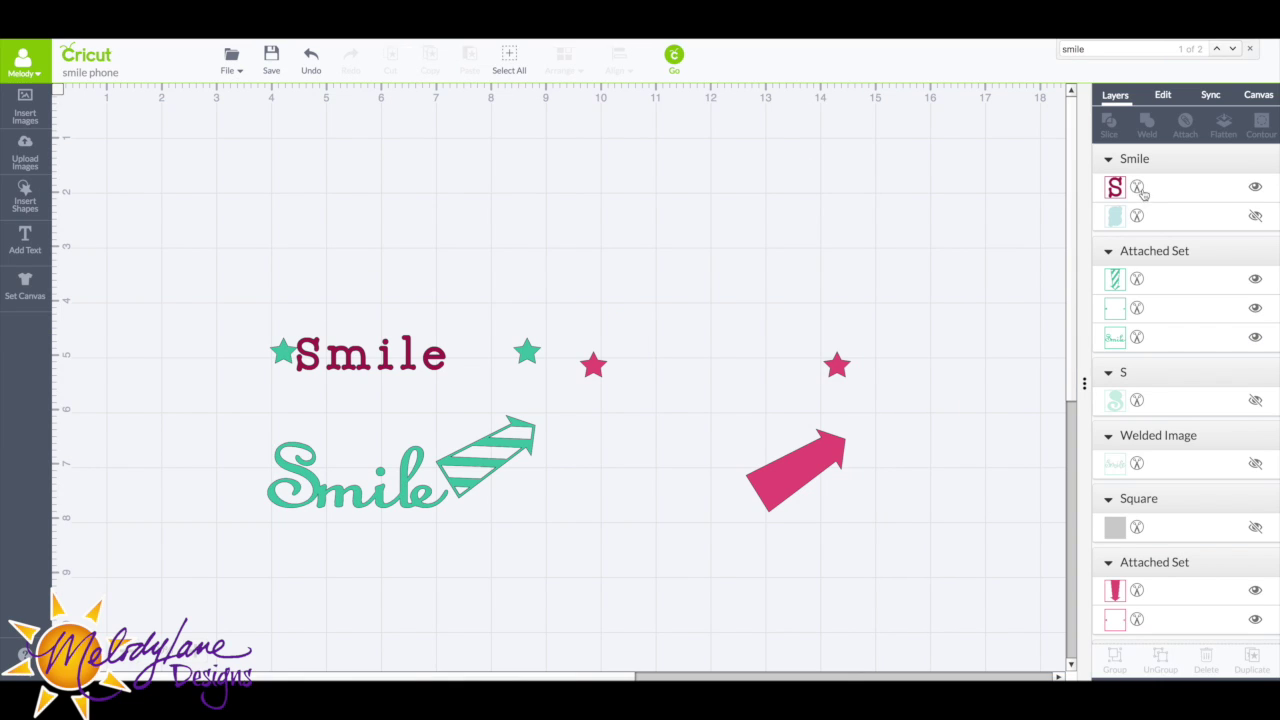
# - Set the new Smile text's font to Songbird and place it above the teal stars at about 3.87 × 1.09 in
pyautogui.click(1164, 96)
pyautogui.click(1178, 150)
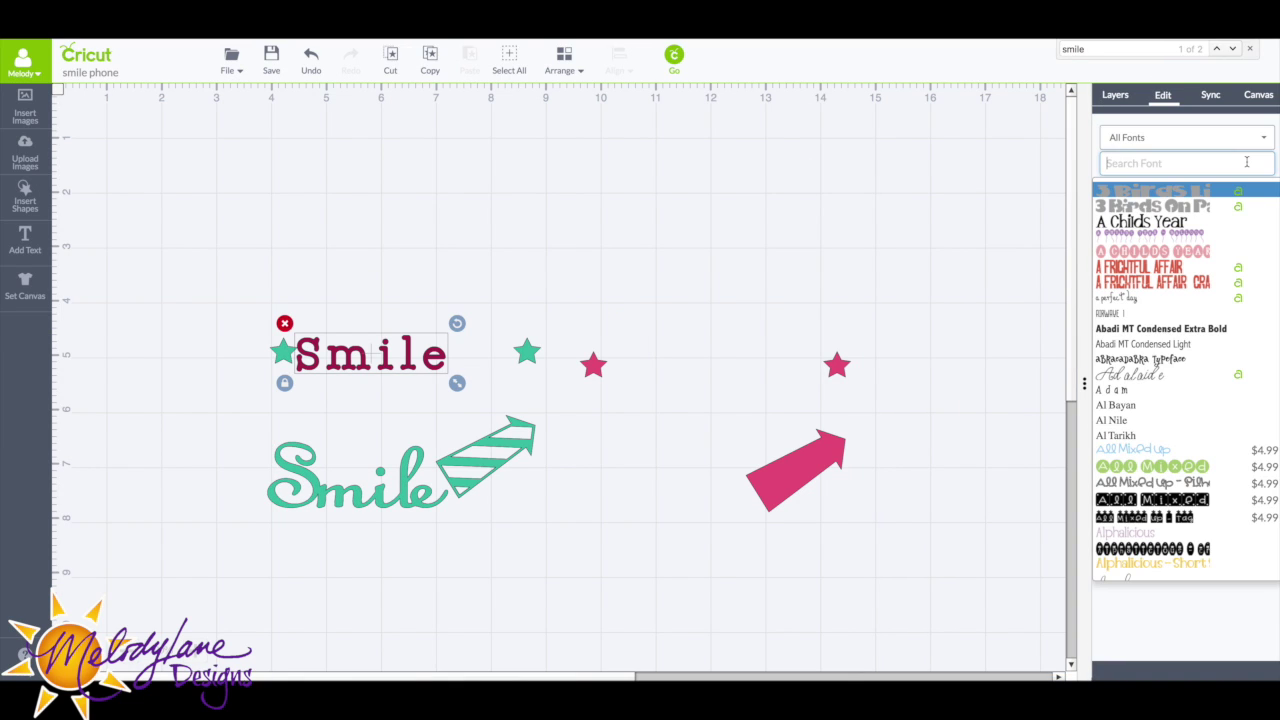
pyautogui.write('song')
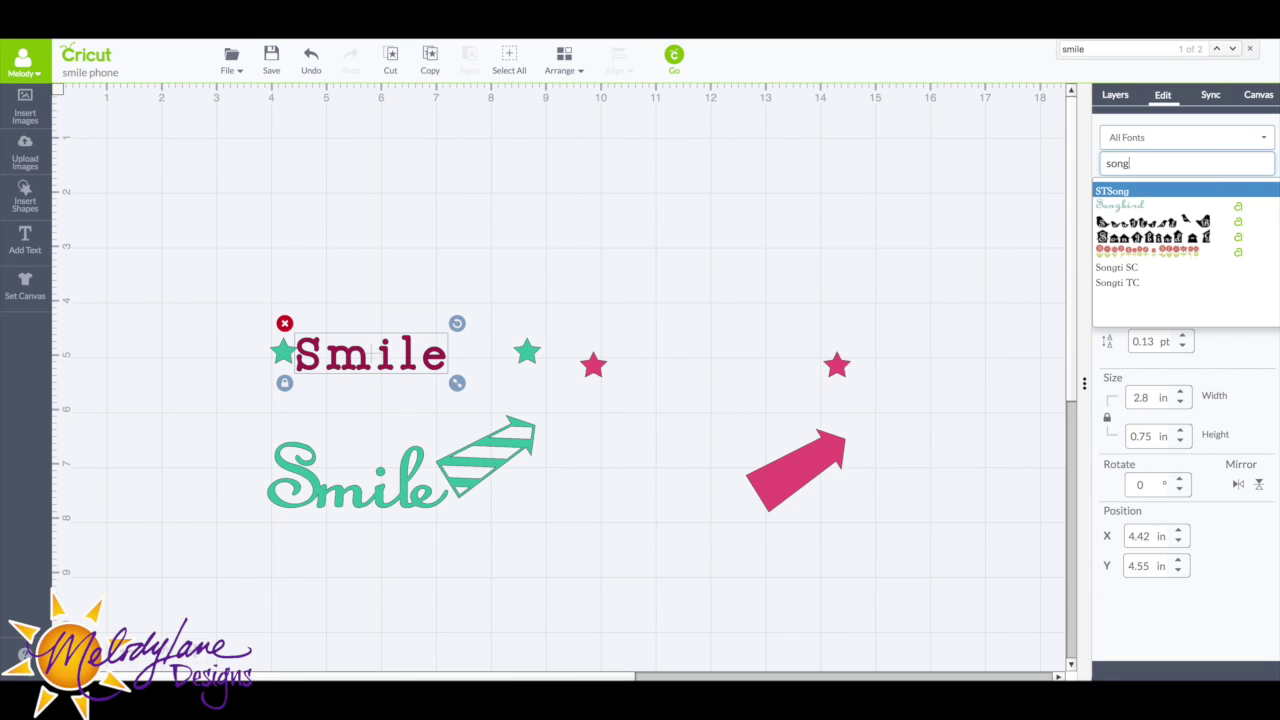
pyautogui.click(1122, 205)
pyautogui.moveTo(456, 230); pyautogui.dragTo(544, 284)
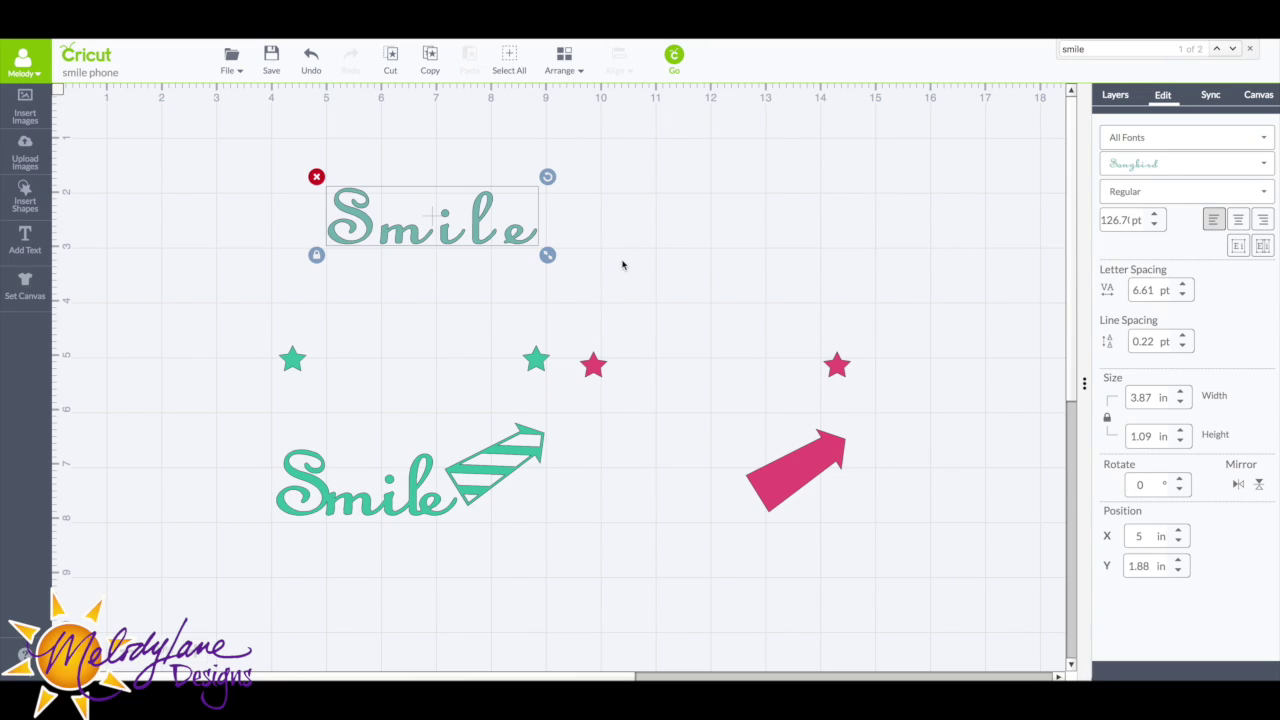
# - Tighten the letter spacing of the new Smile text to -9.39 pt so the letters connect
pyautogui.moveTo(1183, 296); pyautogui.dragTo(1183, 296)
pyautogui.click(1183, 296)
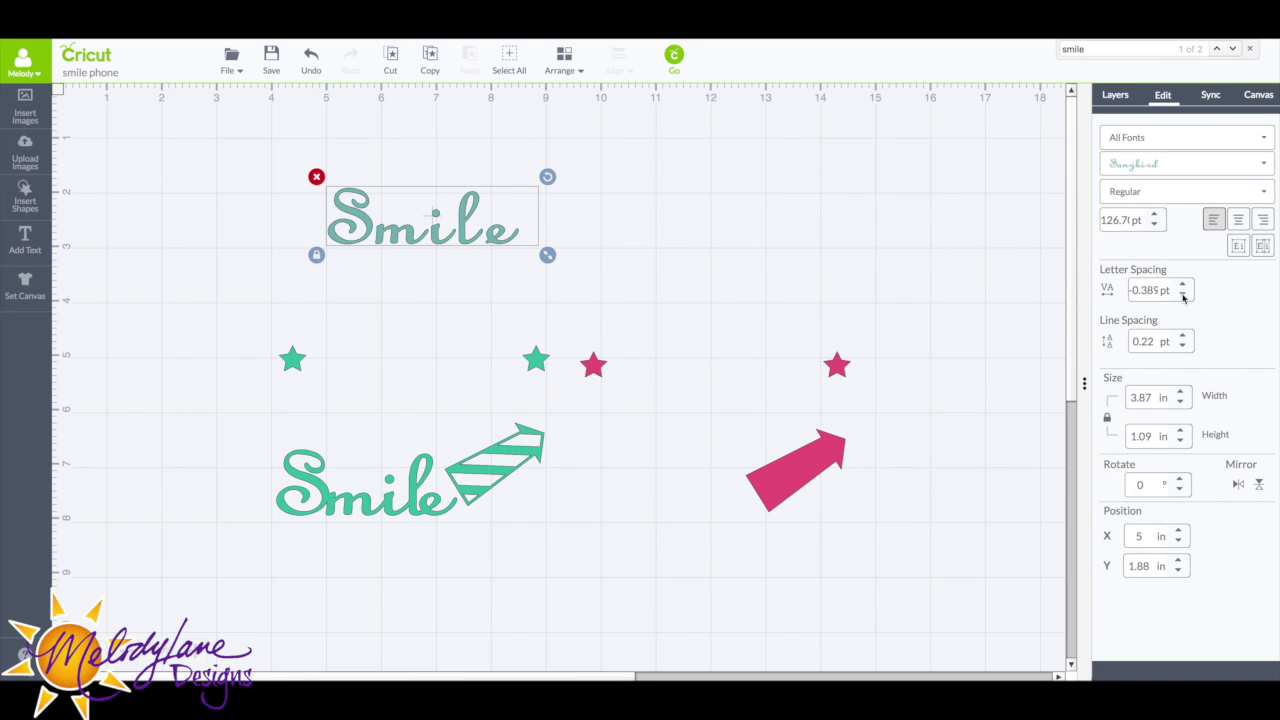
pyautogui.click(1183, 296)
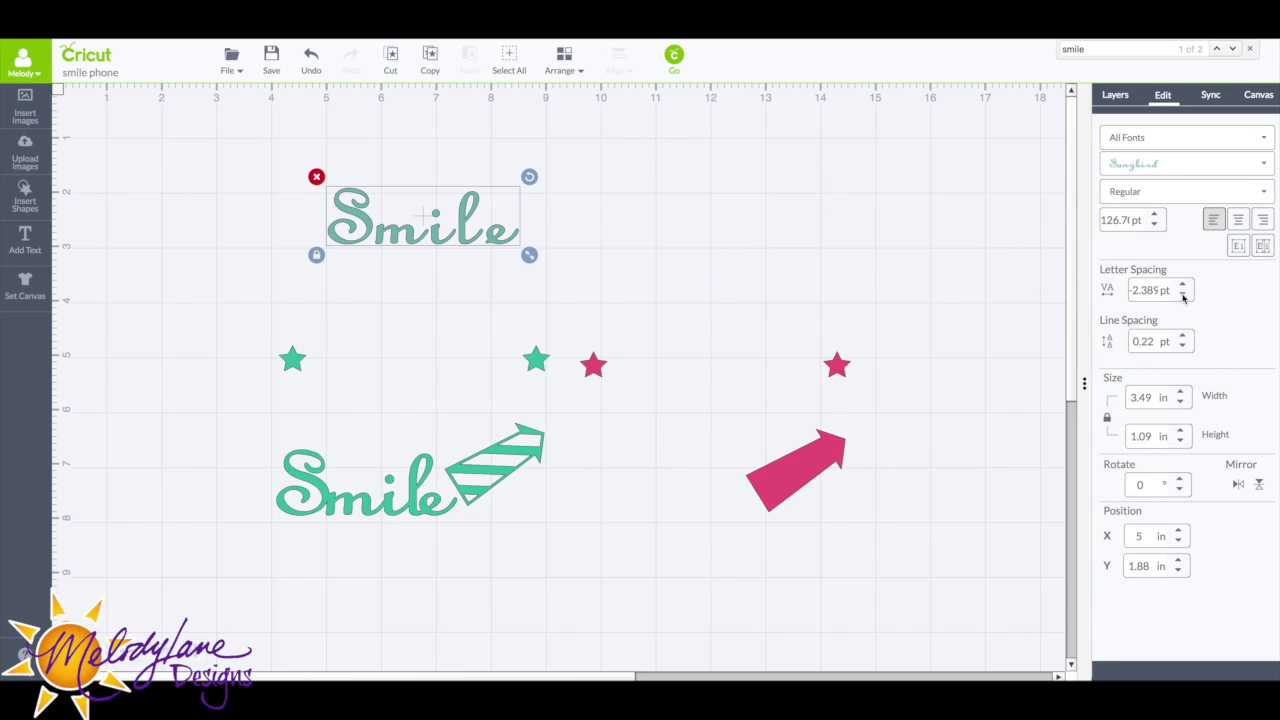
pyautogui.moveTo(1183, 296); pyautogui.dragTo(1183, 296)
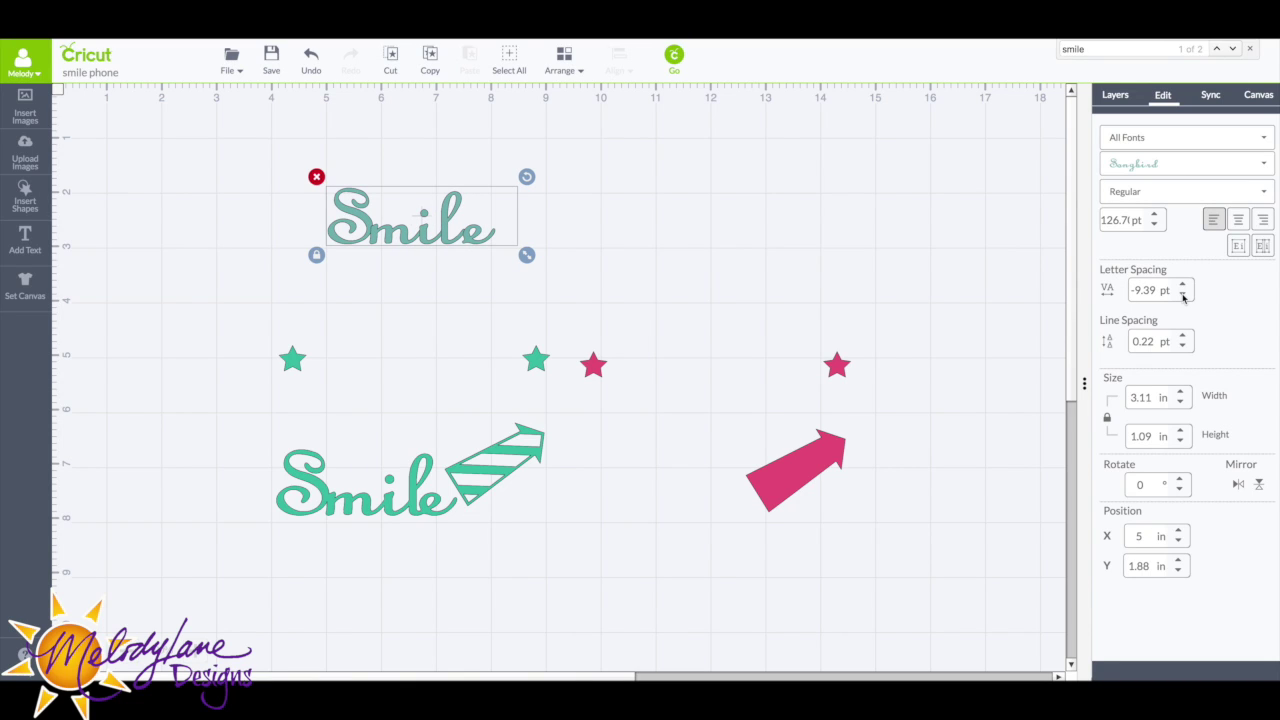
# - Ungroup the new Smile text into individual letters and move the e closer against the l
pyautogui.click(1115, 94)
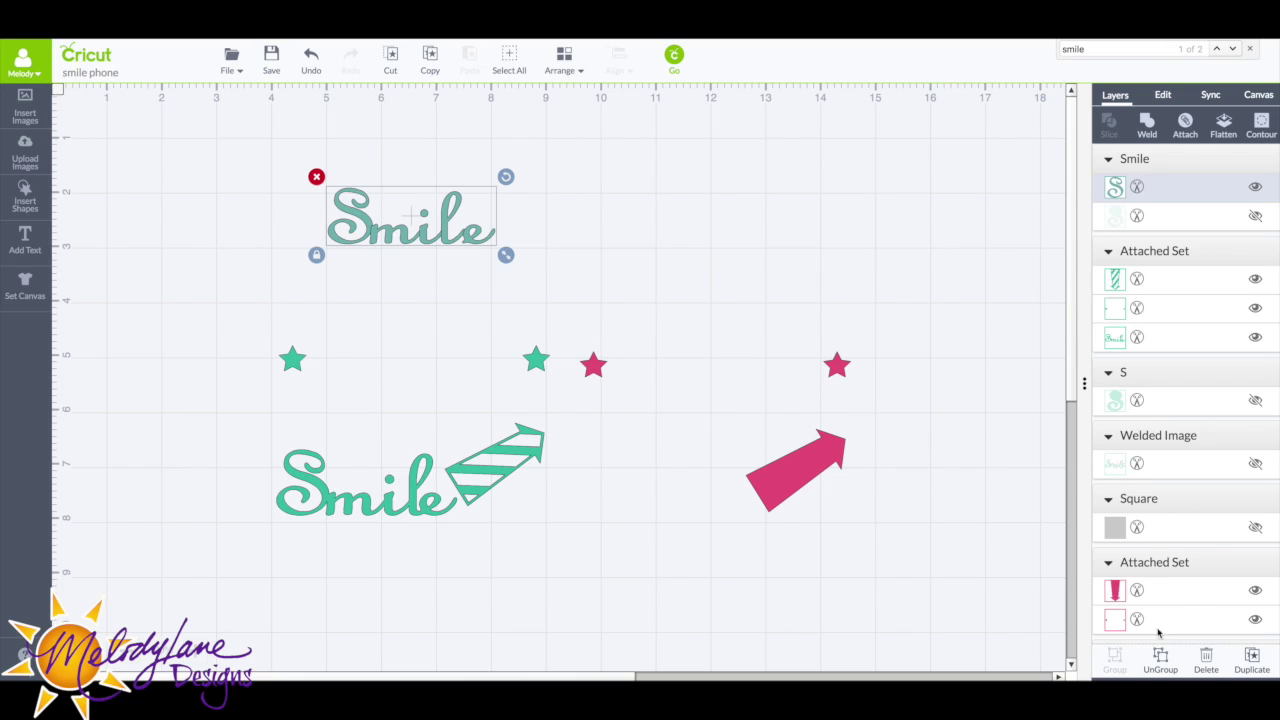
pyautogui.click(1160, 658)
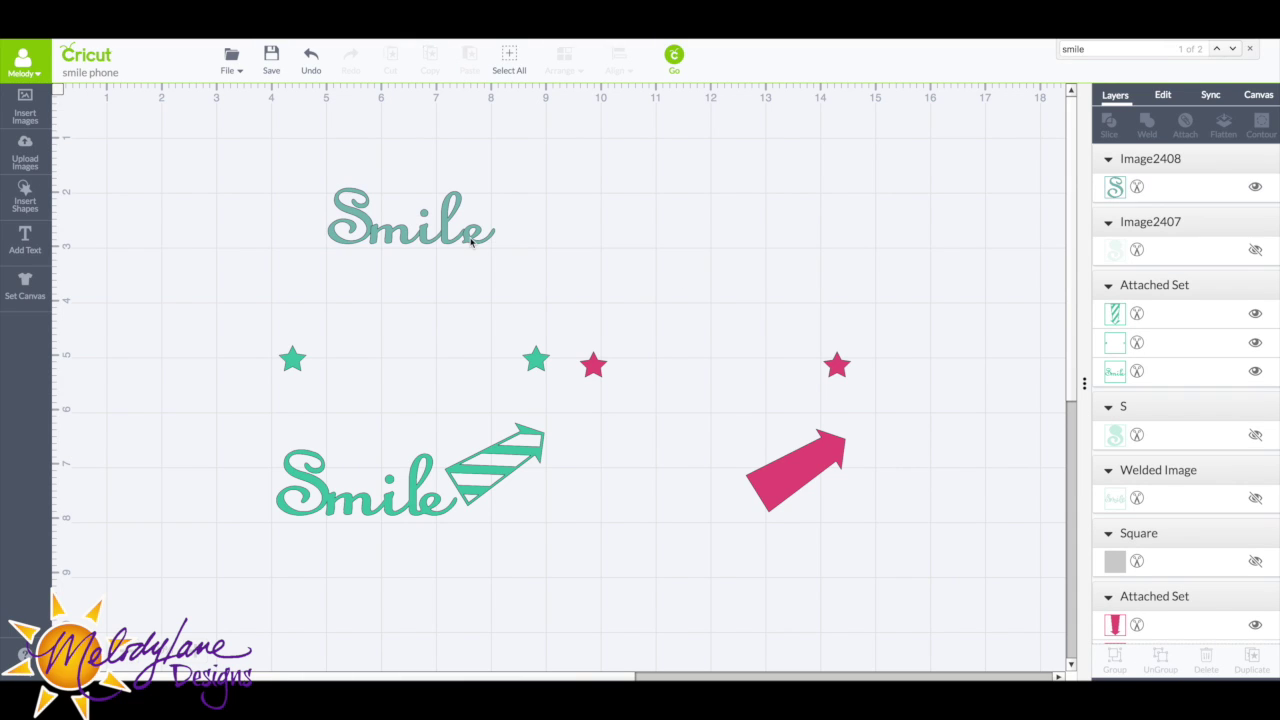
pyautogui.moveTo(471, 240); pyautogui.dragTo(482, 236)
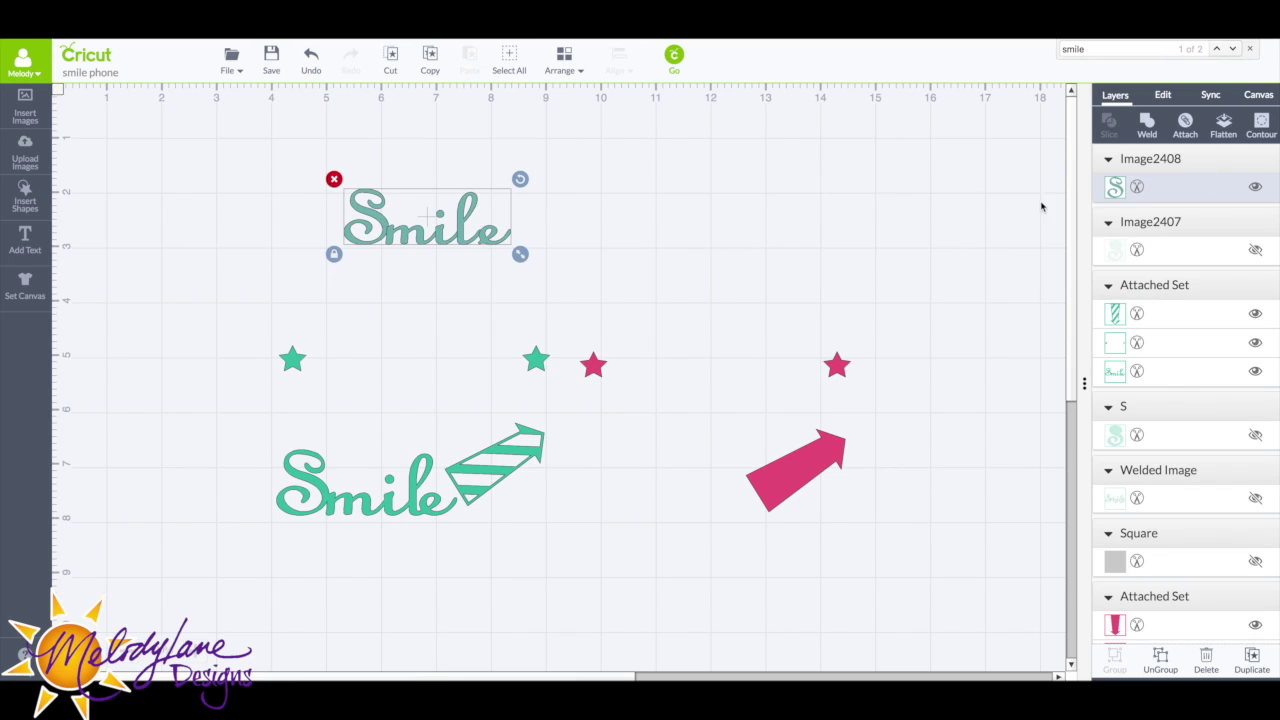
pyautogui.click(1163, 662)
pyautogui.moveTo(496, 240); pyautogui.dragTo(478, 242)
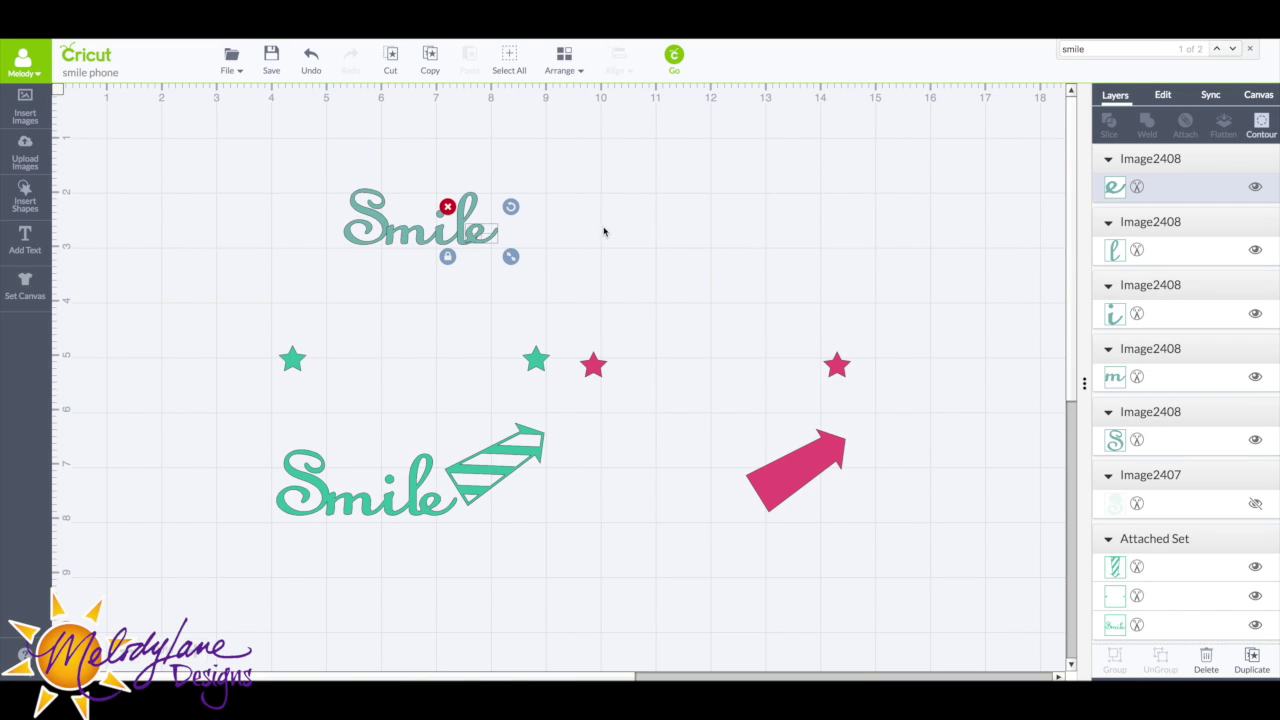
# - Weld the five letters of the new Smile text into one shape, and undo the weld
pyautogui.click(569, 220)
pyautogui.moveTo(323, 168); pyautogui.dragTo(529, 265)
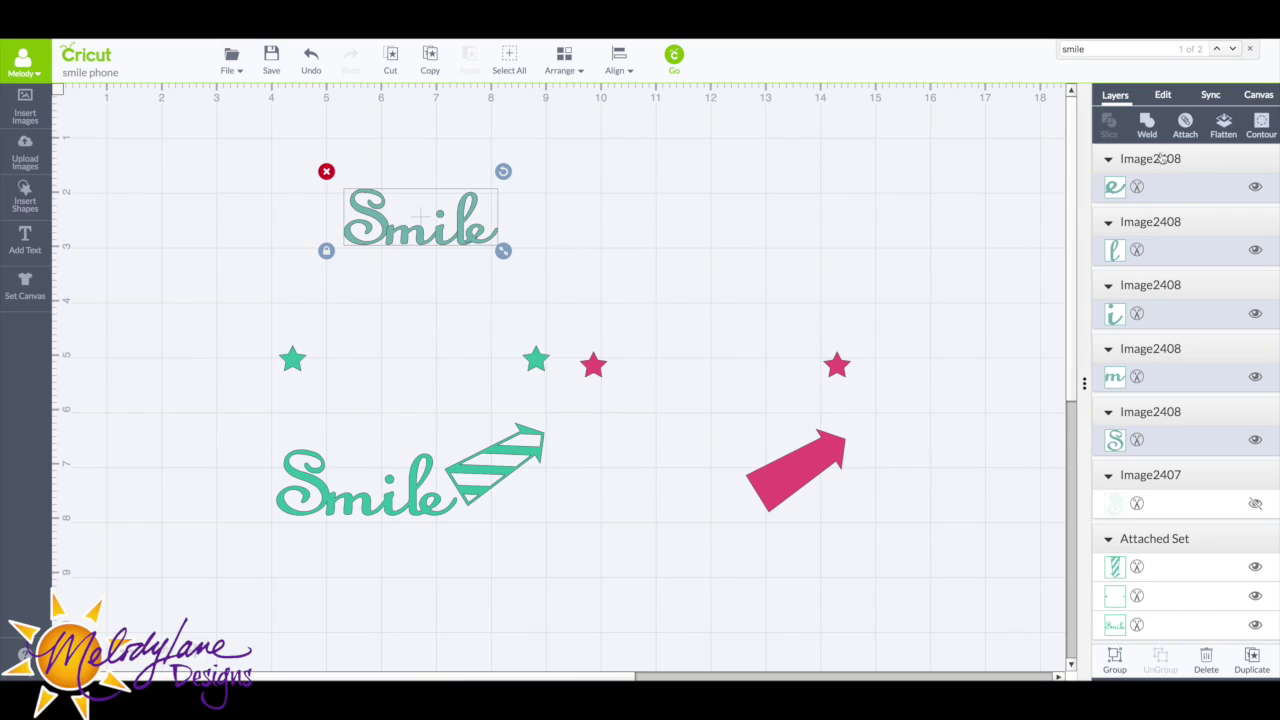
pyautogui.click(1148, 130)
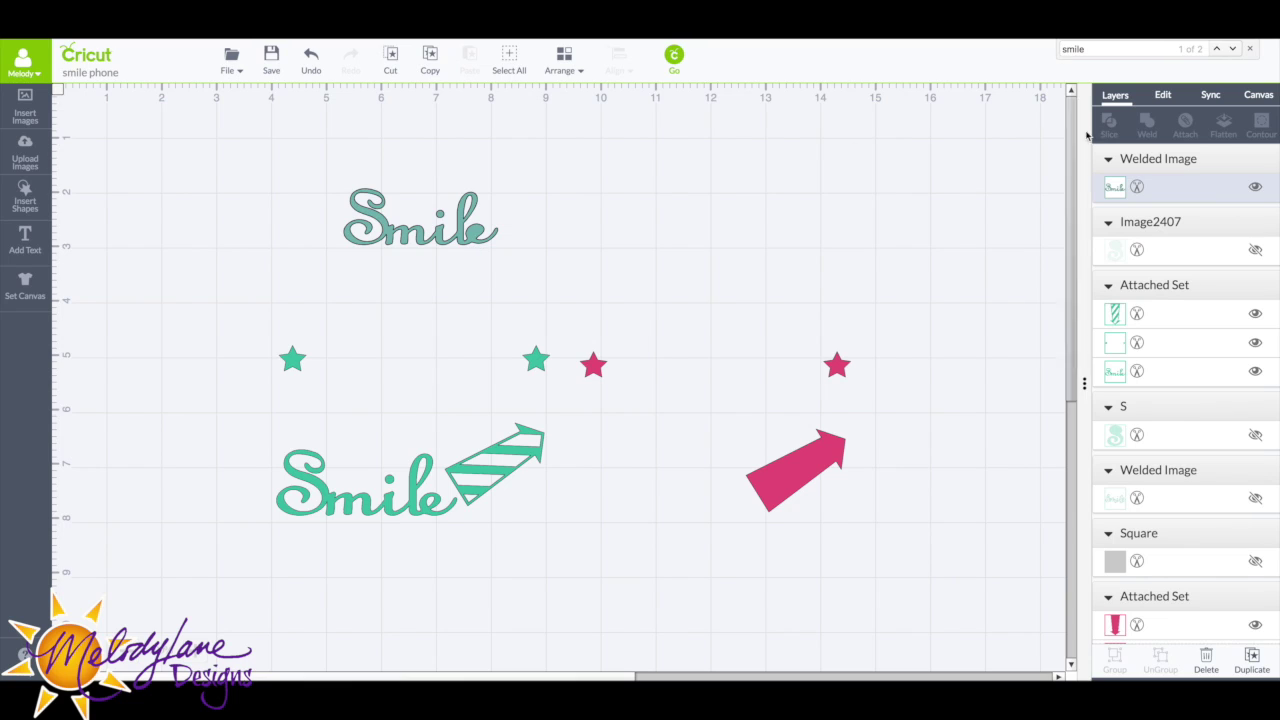
pyautogui.click(316, 63)
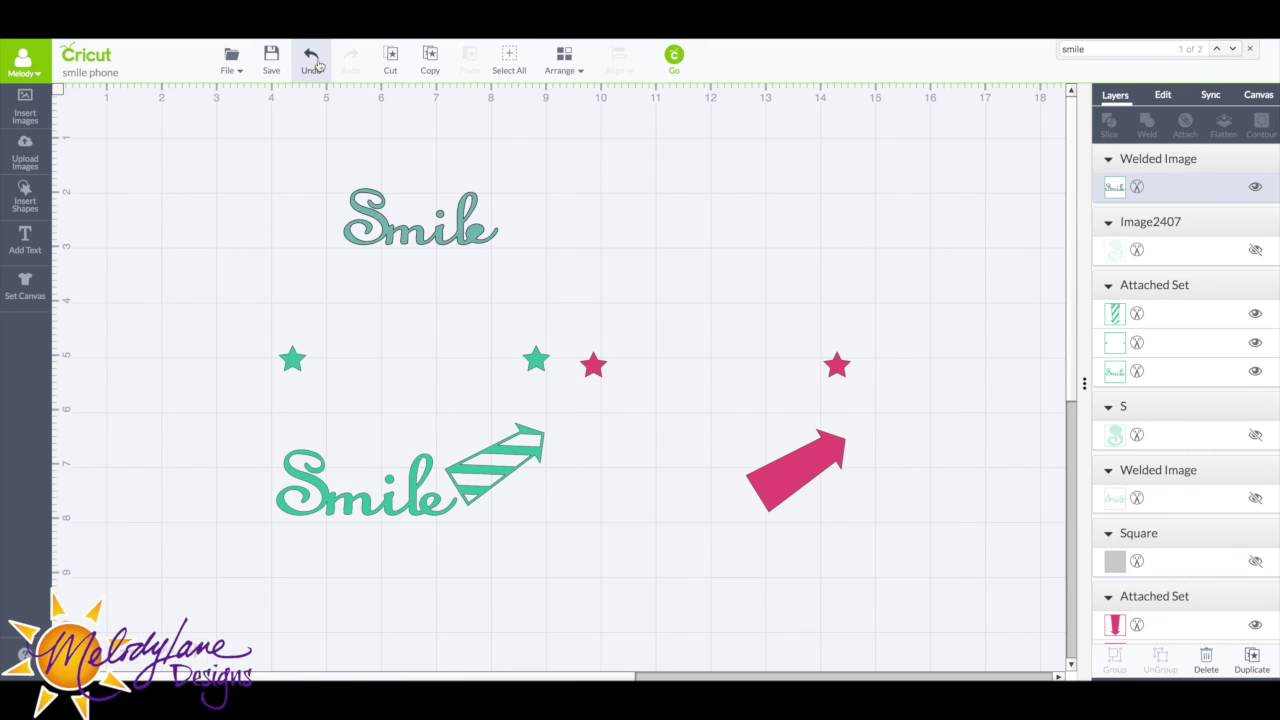
# - Enlarge the five separate Smile letters together, keeping their proportions
pyautogui.moveTo(317, 157); pyautogui.dragTo(1106, 486)
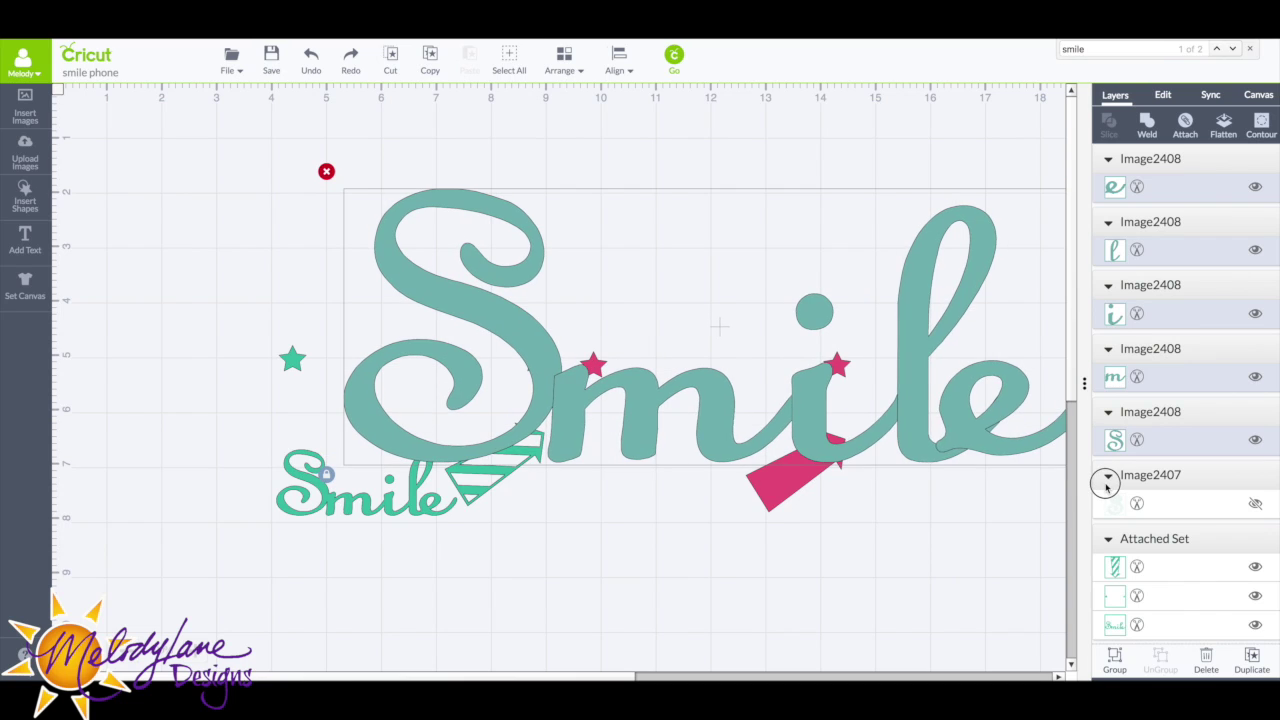
pyautogui.hscroll(5, 965, 490)
pyautogui.moveTo(549, 471); pyautogui.dragTo(921, 598)
pyautogui.click(760, 510)
pyautogui.hotkey('ctrl', '-')
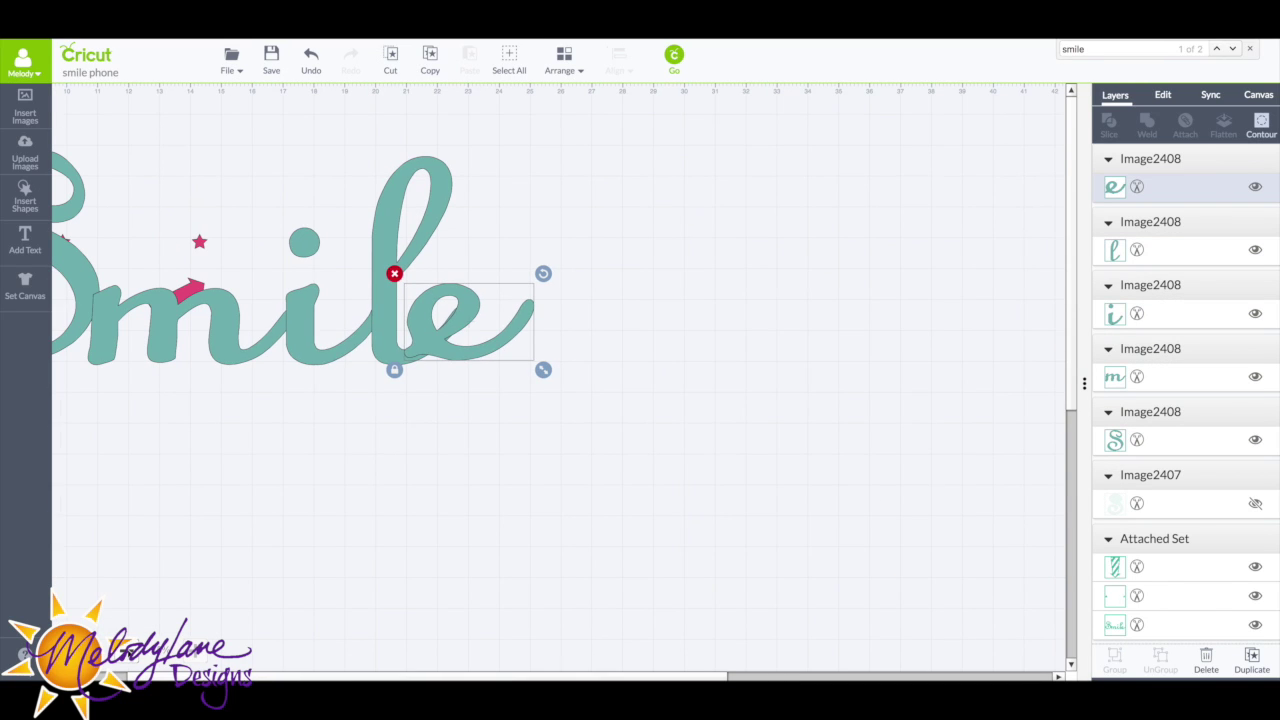
pyautogui.hotkey('ctrl', '-')
pyautogui.hscroll(-5, 283, 492)
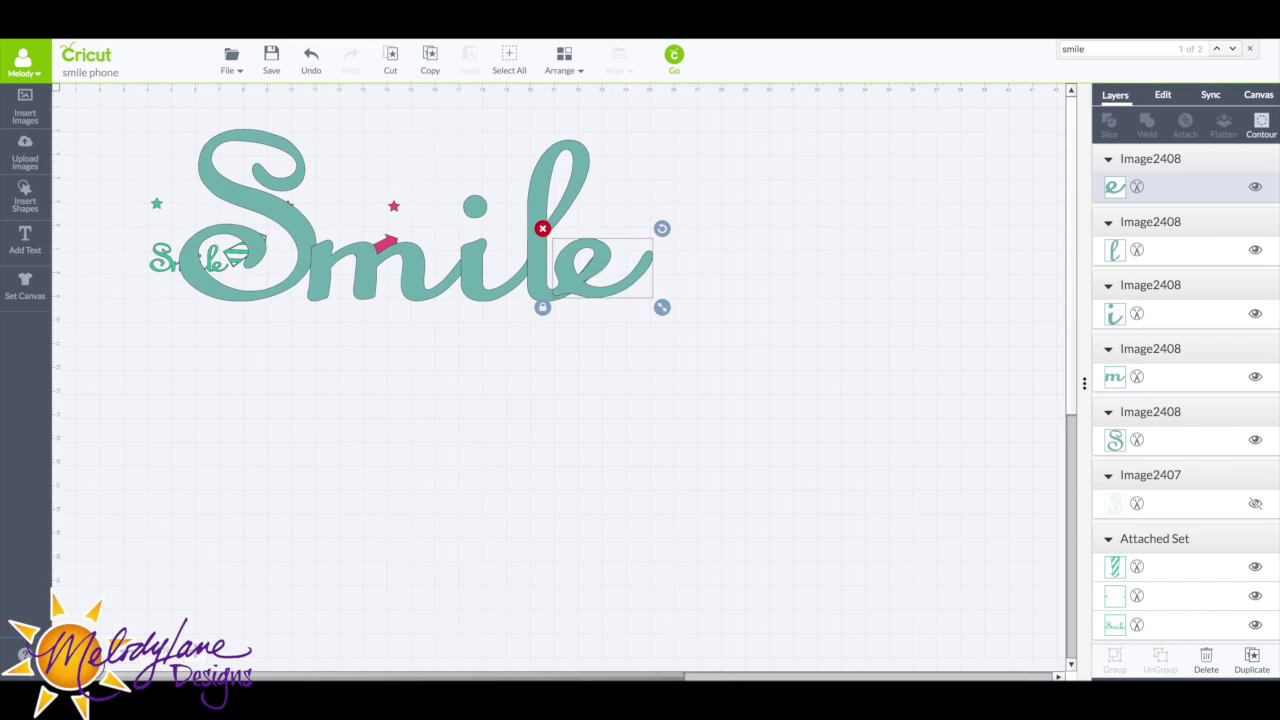
# - Select the S, m, i, l and e together and scale them up further until the word extends past the visible canvas
pyautogui.click(292, 233)
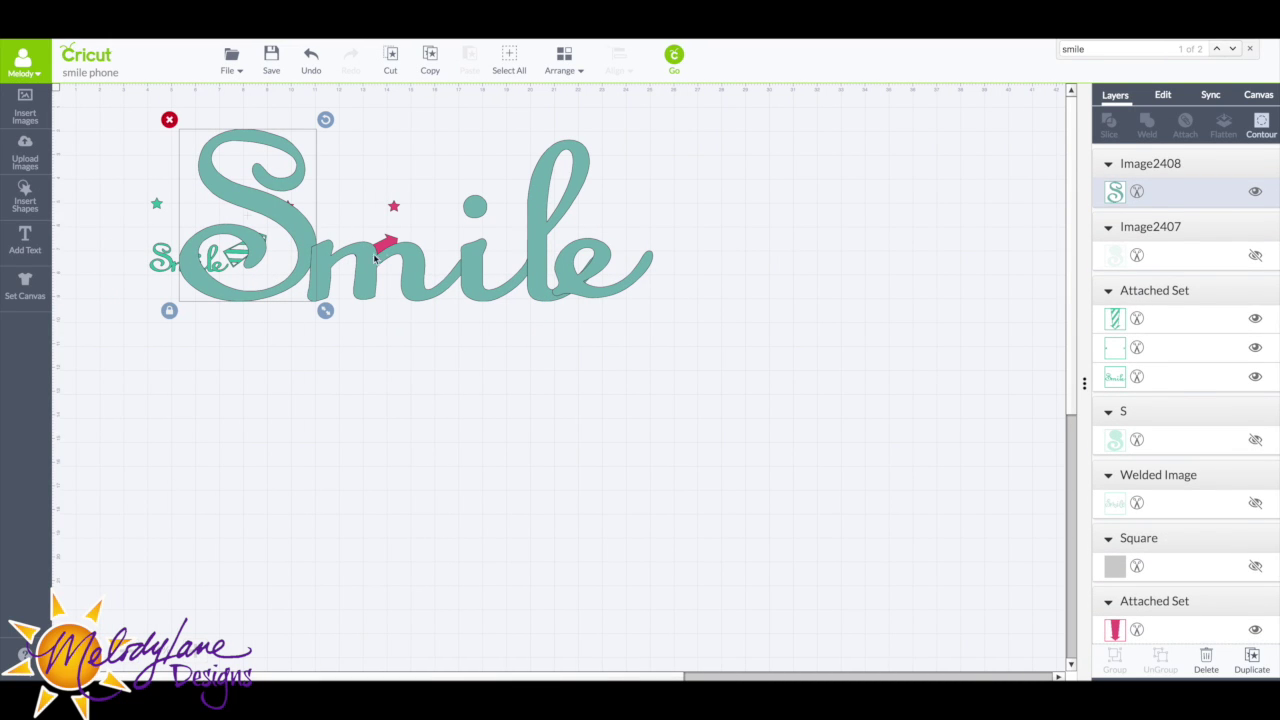
pyautogui.keyDown('shift'); pyautogui.click(455, 262); pyautogui.keyUp('shift')
pyautogui.keyDown('shift'); pyautogui.click(479, 262); pyautogui.keyUp('shift')
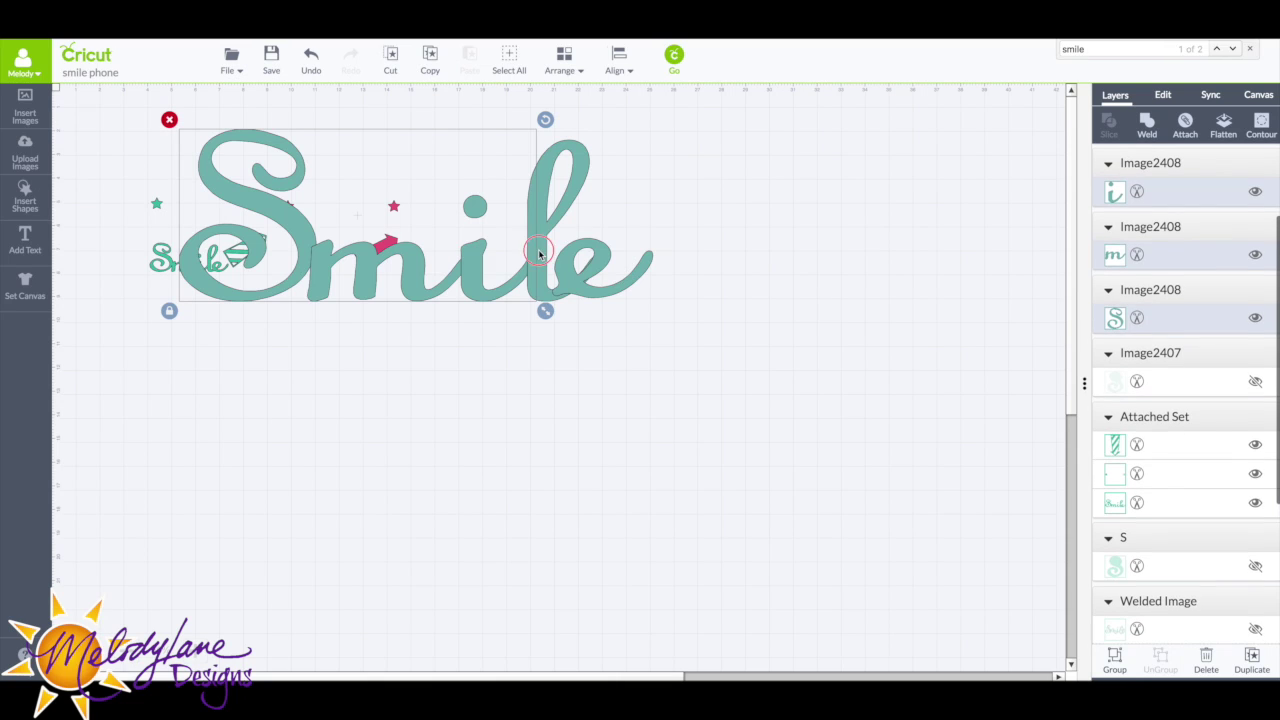
pyautogui.keyDown('shift'); pyautogui.click(583, 256); pyautogui.keyUp('shift')
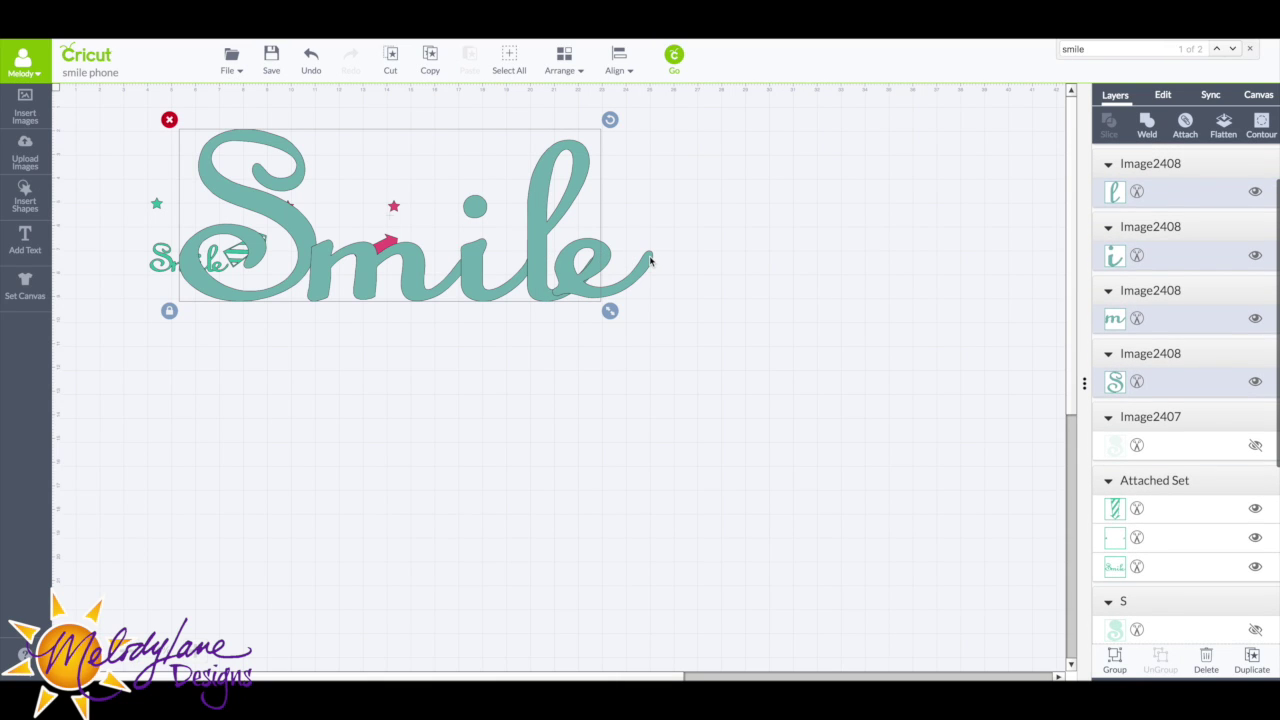
pyautogui.keyDown('shift'); pyautogui.click(650, 260); pyautogui.keyUp('shift')
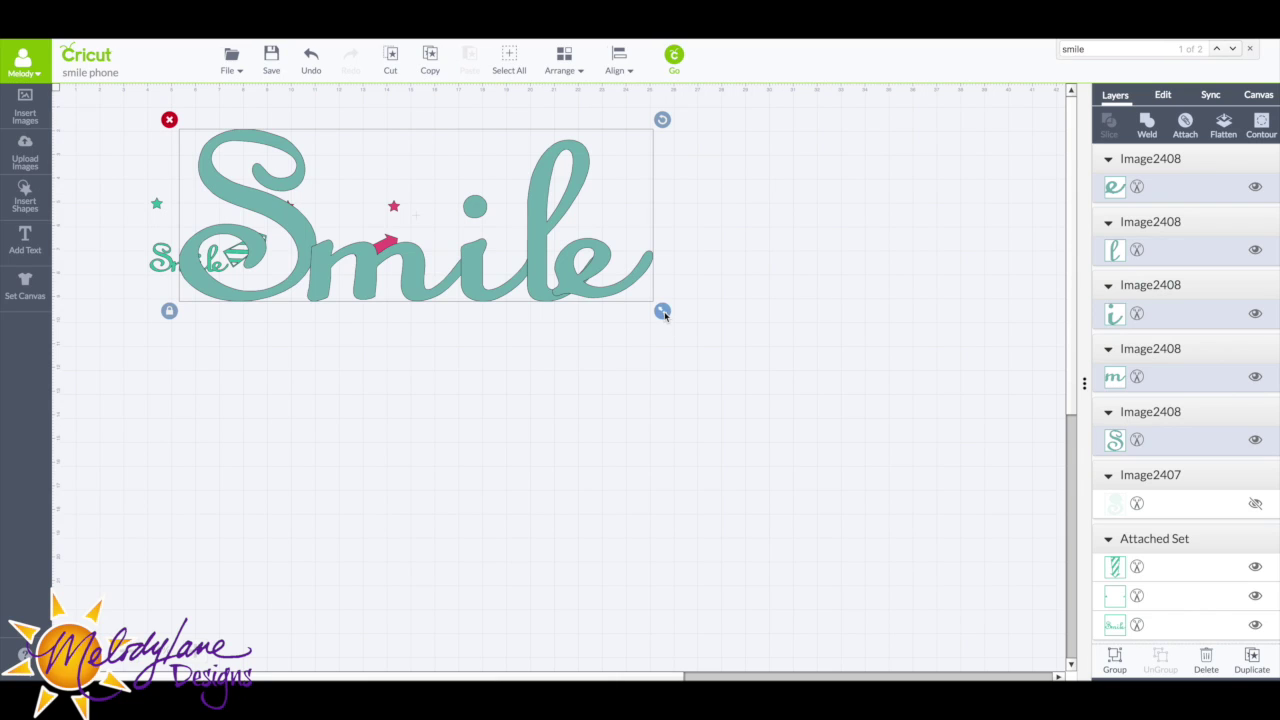
pyautogui.moveTo(664, 314); pyautogui.dragTo(1091, 558)
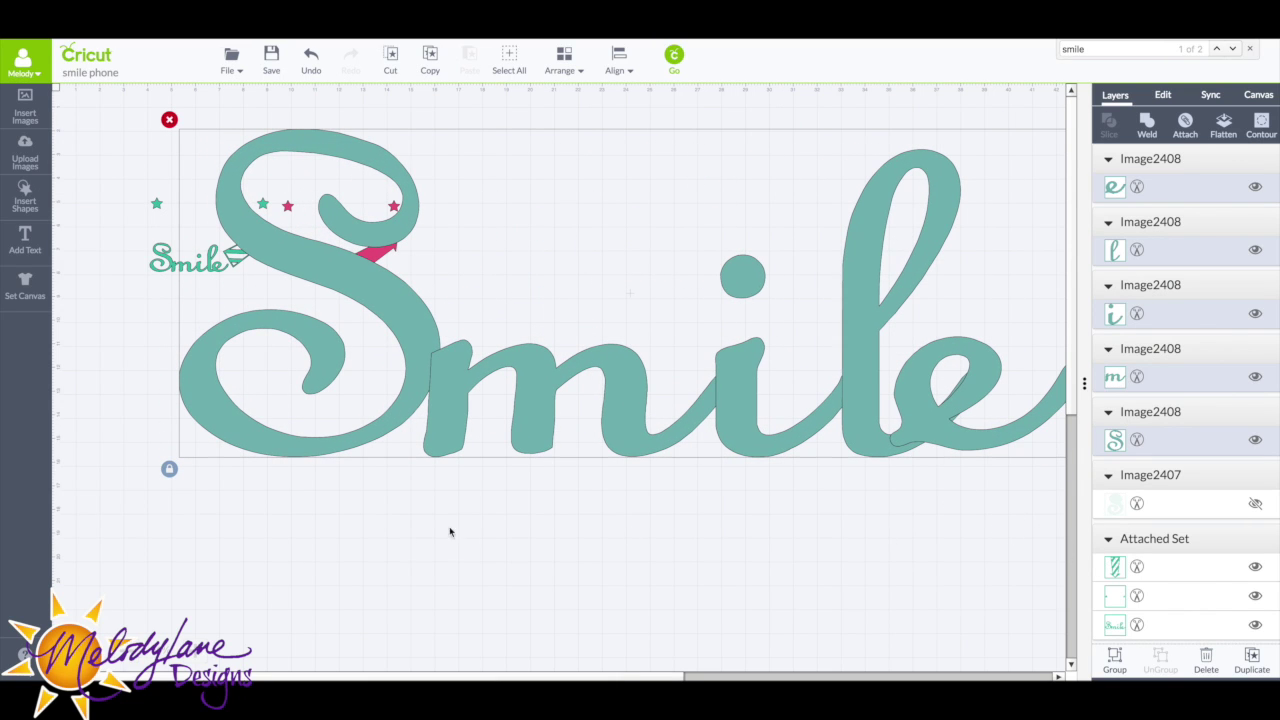
pyautogui.click(197, 652)
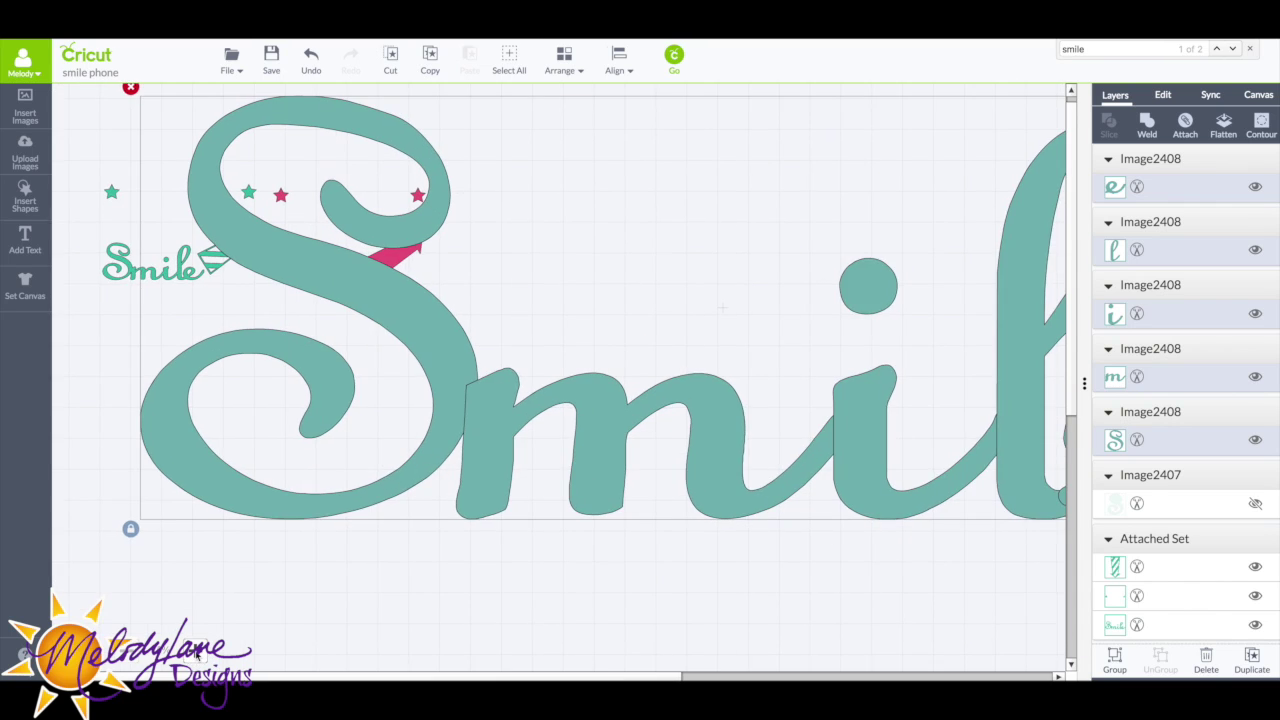
pyautogui.click(197, 652)
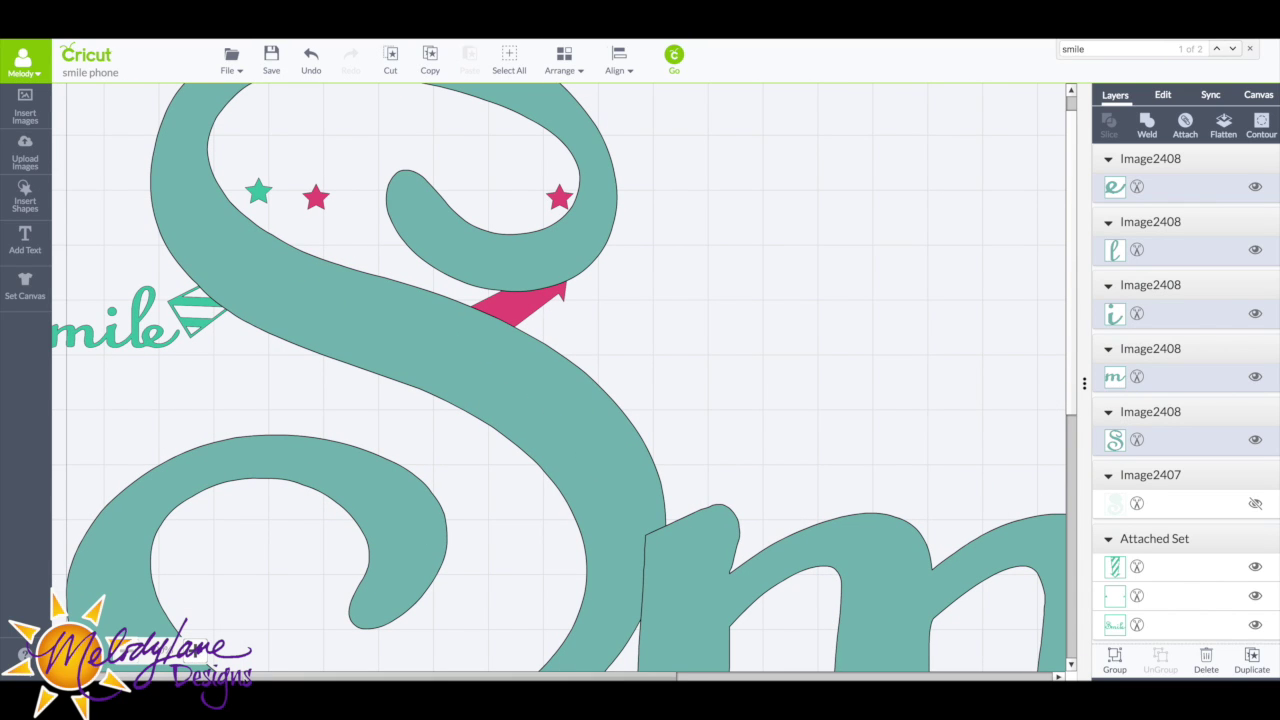
# - Weld the five enlarged Smile letters into one shape and shrink the welded word to about 3 in wide above the original decal
pyautogui.moveTo(627, 677); pyautogui.dragTo(793, 537)
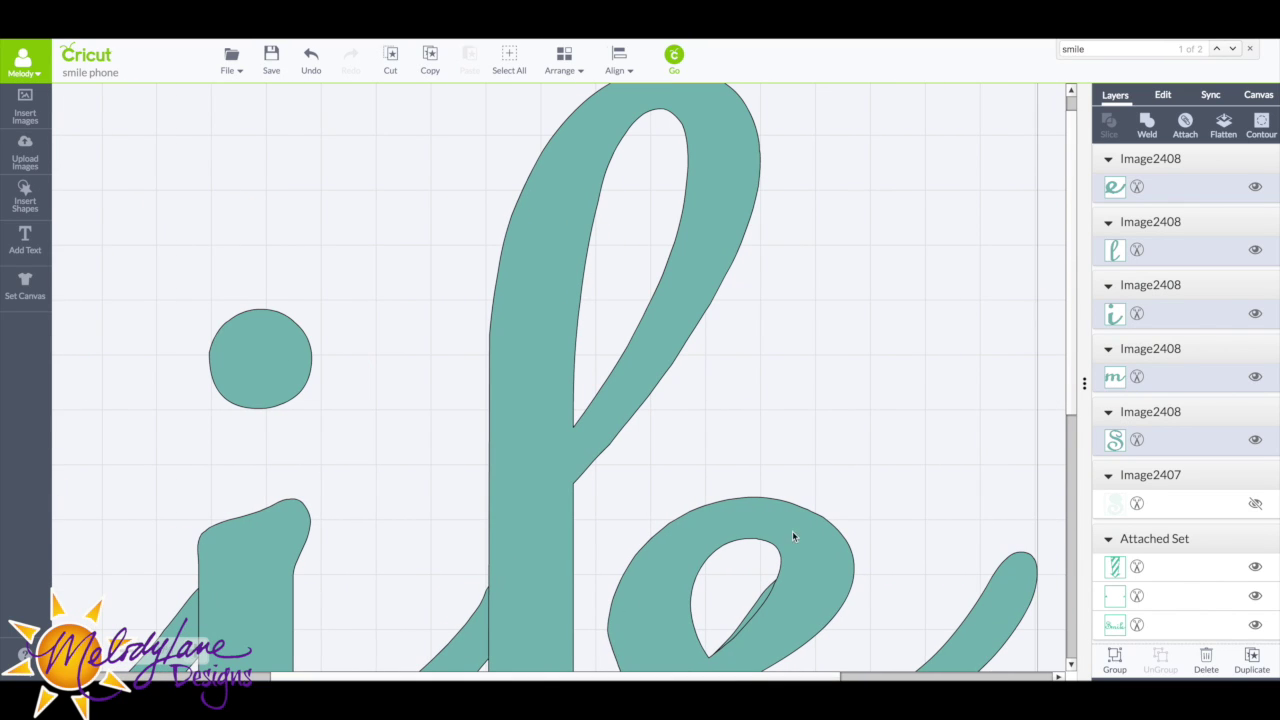
pyautogui.click(1148, 124)
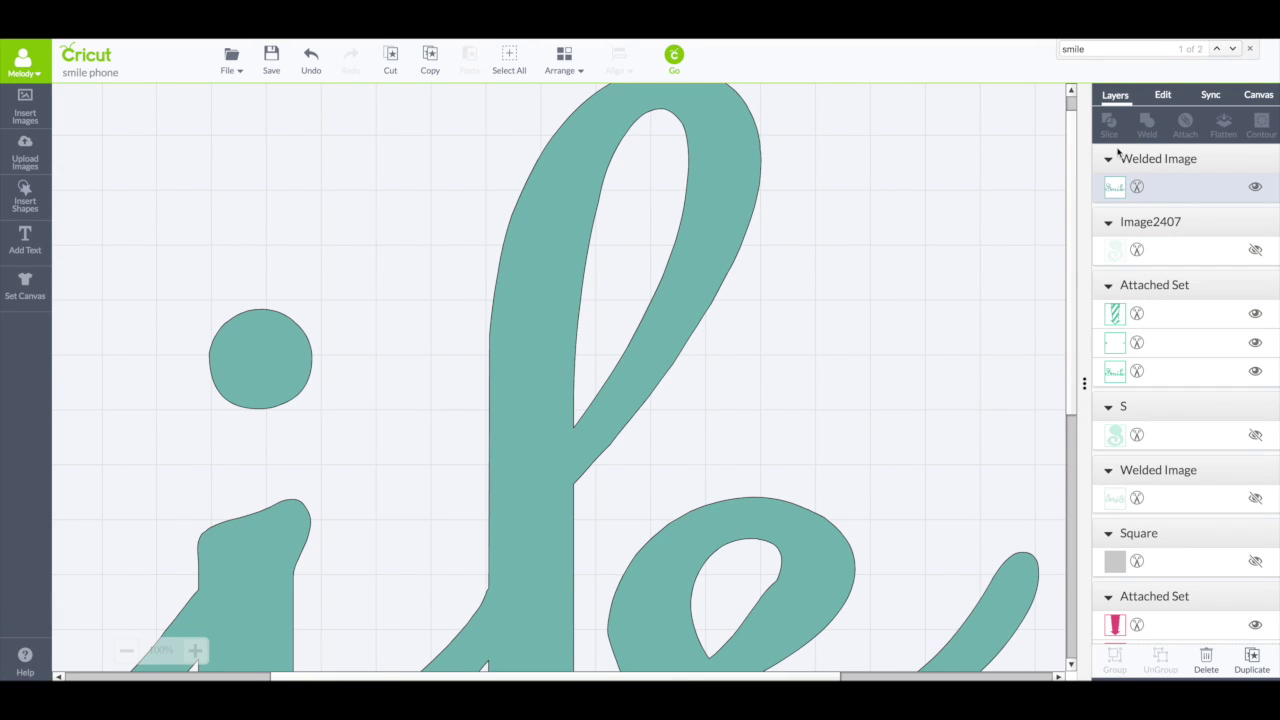
pyautogui.click(126, 650)
pyautogui.click(126, 650)
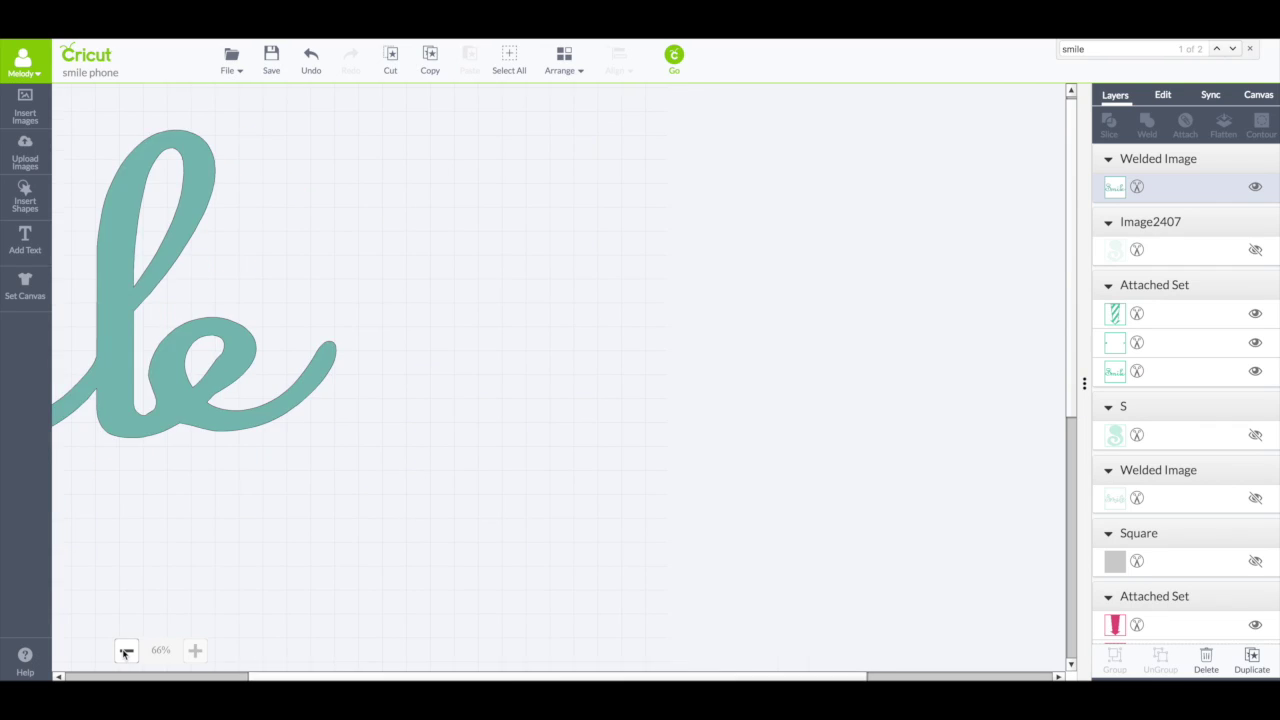
pyautogui.click(126, 650)
pyautogui.moveTo(212, 676); pyautogui.dragTo(129, 666)
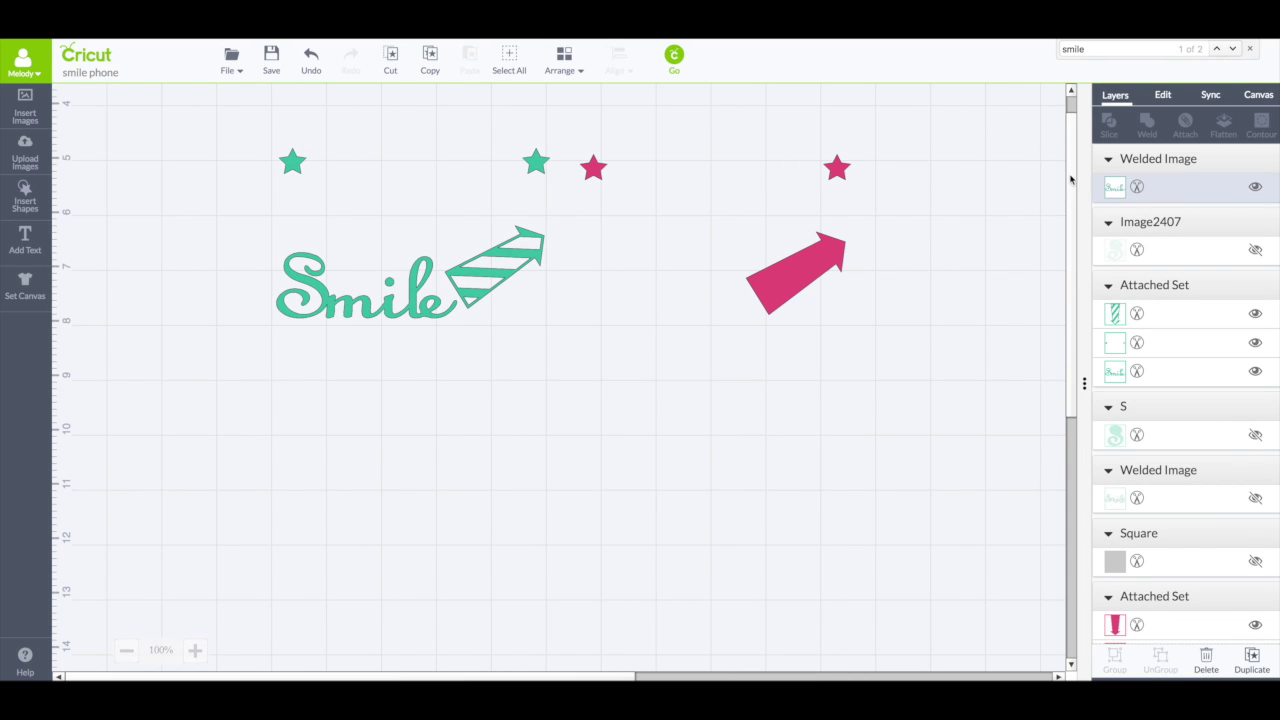
pyautogui.scroll(3, 620, 317)
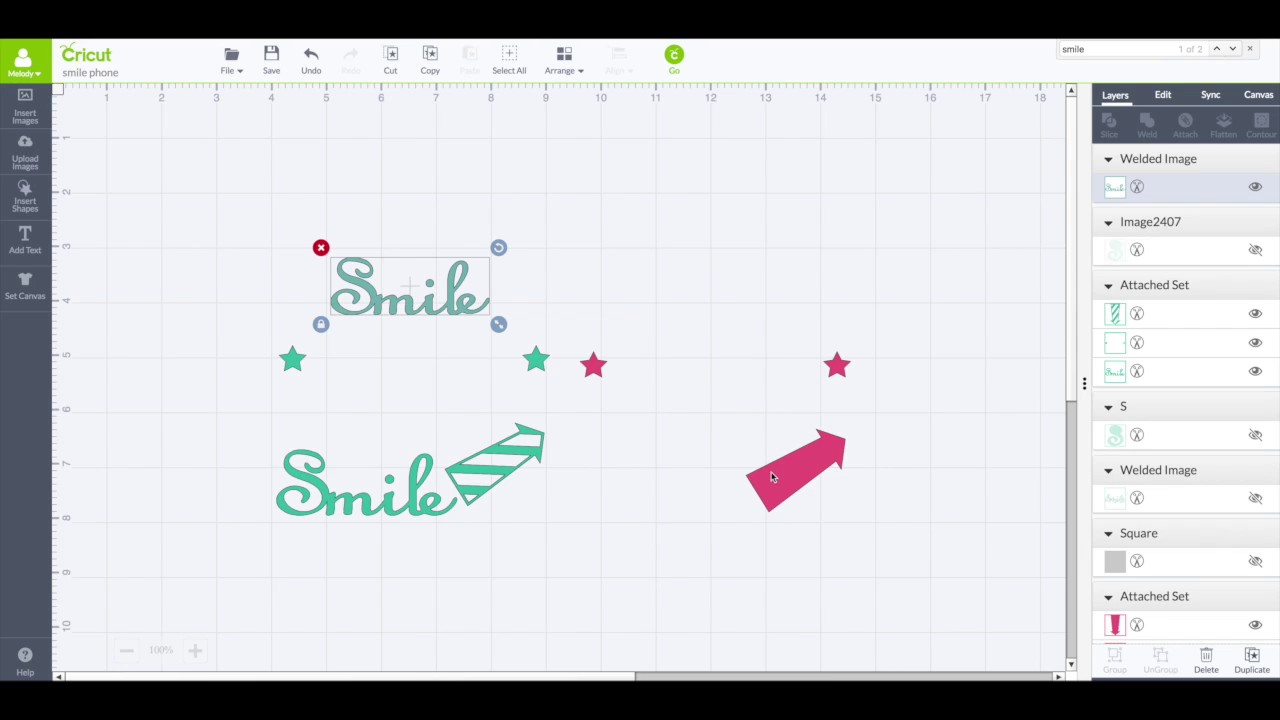
# - Look up the image name and source cartridge of the striped arrow in the original decal
pyautogui.click(1136, 314)
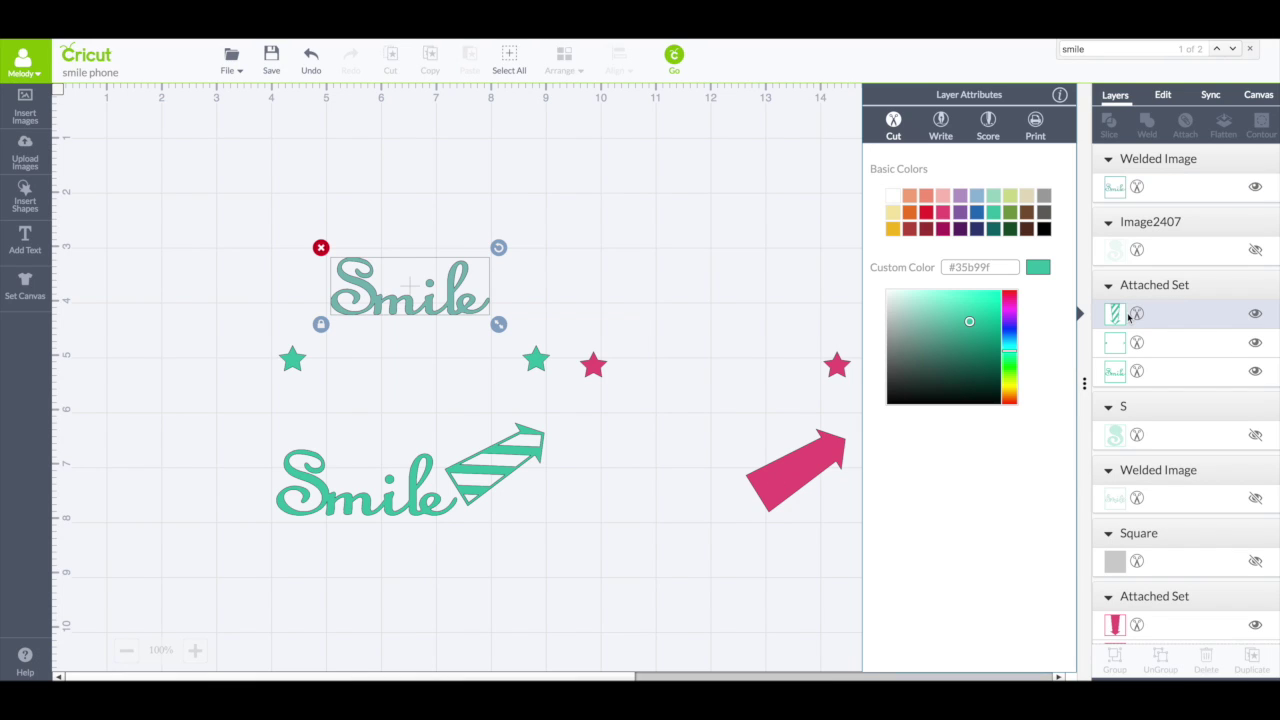
pyautogui.click(1060, 95)
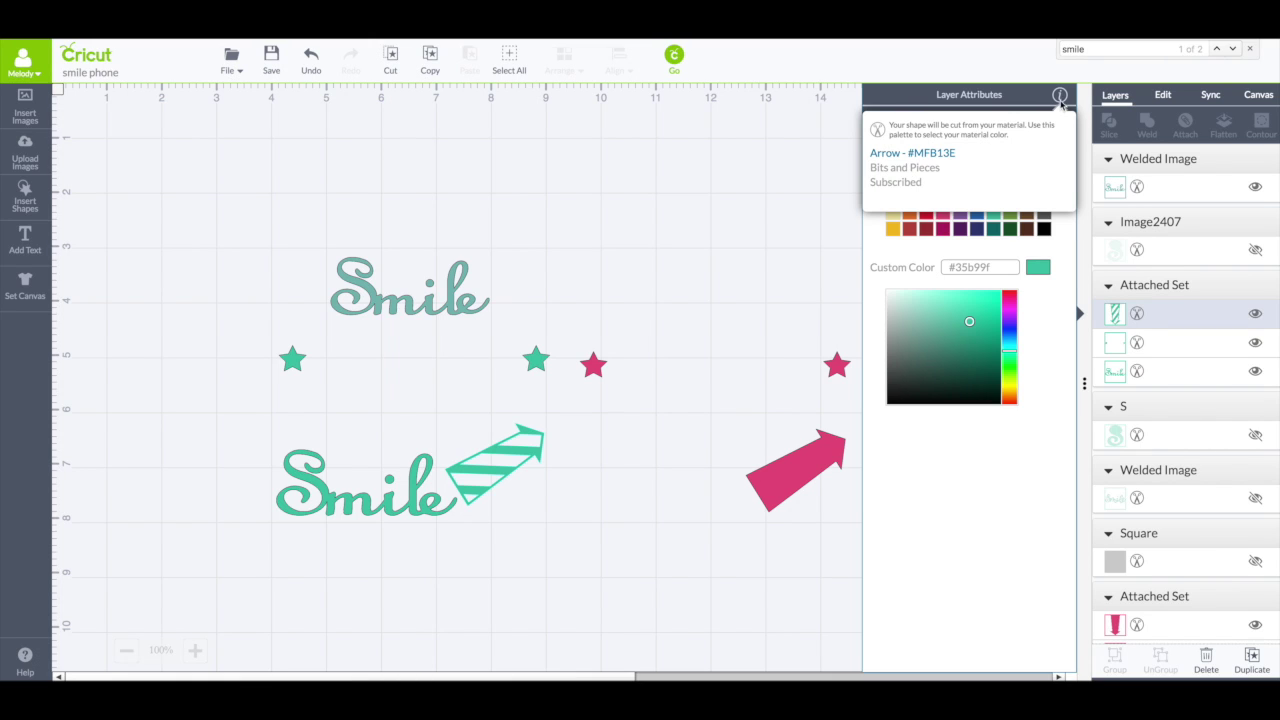
pyautogui.click(1061, 98)
# - Search the image library's cartridges for "bits" and view all images in the Bits and Pieces cartridge
pyautogui.click(25, 105)
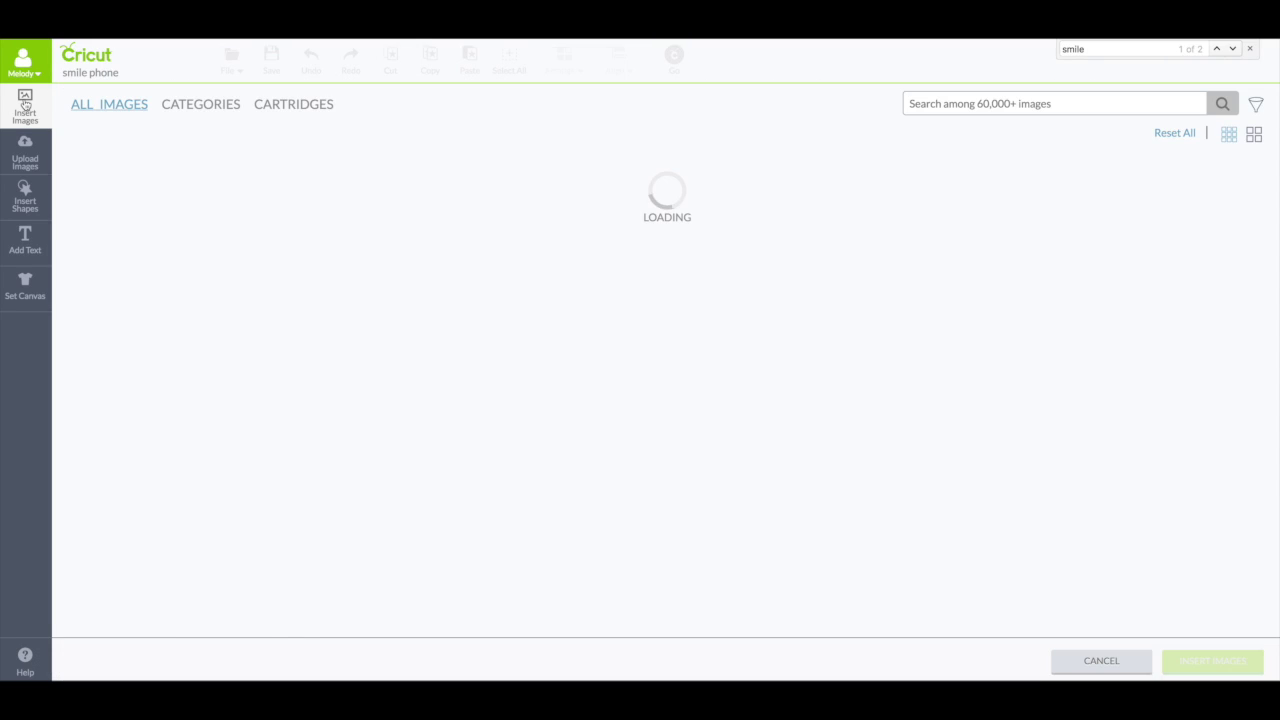
pyautogui.click(325, 104)
pyautogui.click(957, 103)
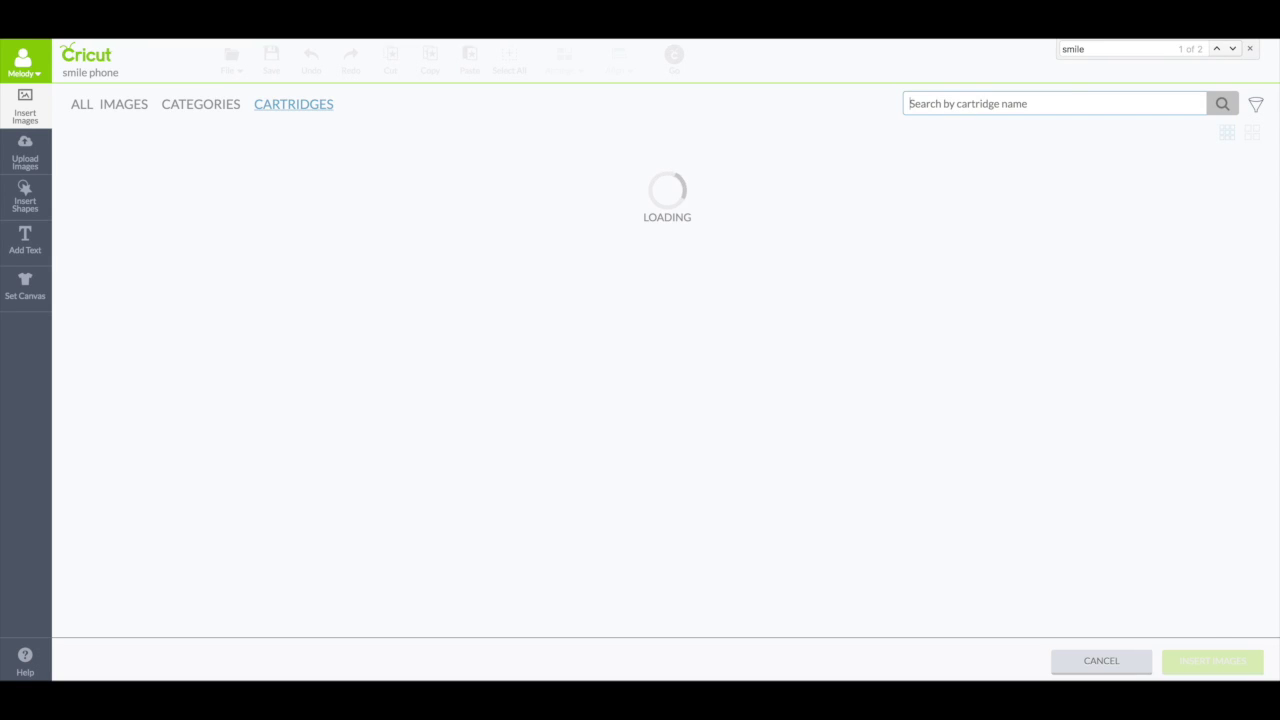
pyautogui.write('bits')
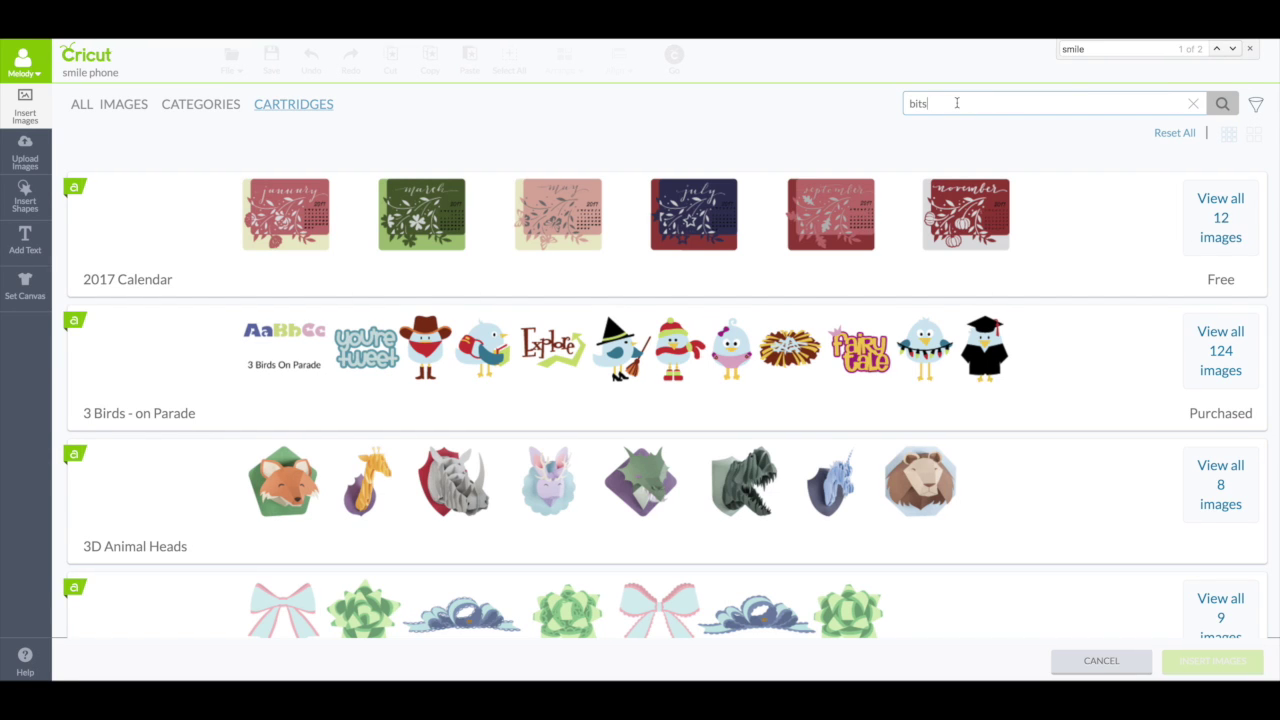
pyautogui.press('Return')
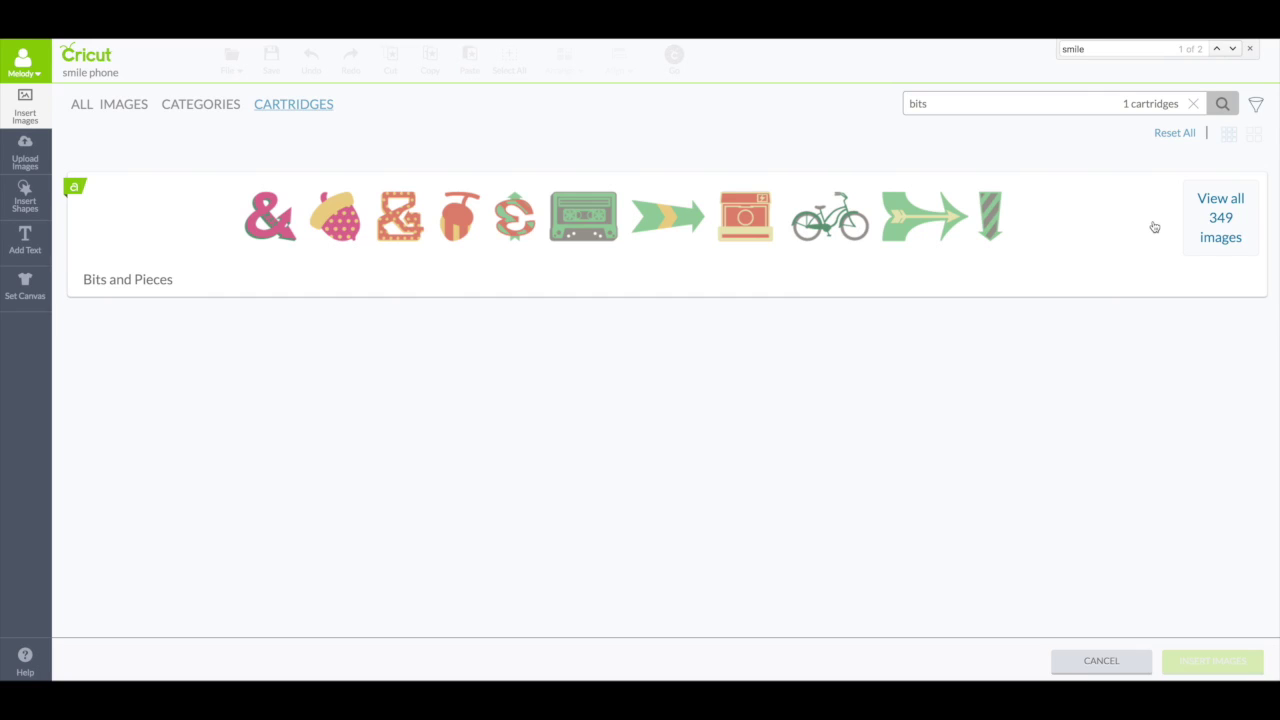
pyautogui.click(1220, 228)
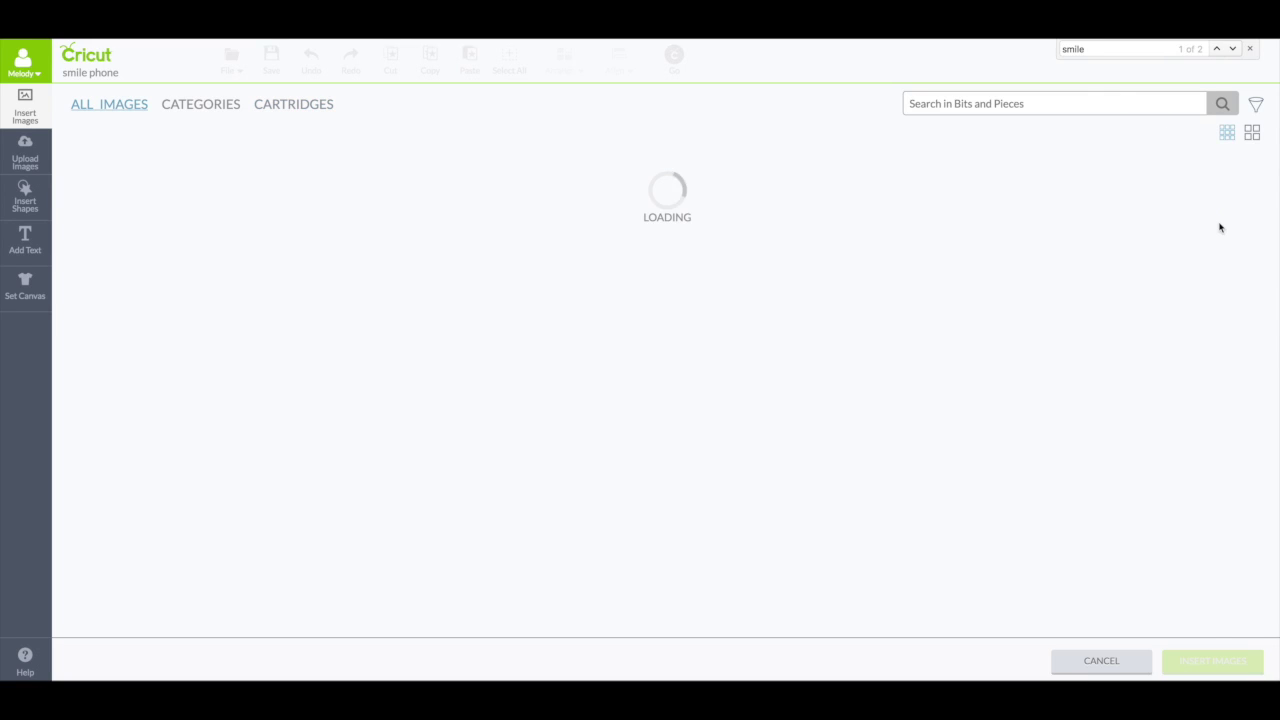
# - Search the Bits and Pieces cartridge for "arrow" and insert the diagonally striped arrow that points down
pyautogui.click(994, 103)
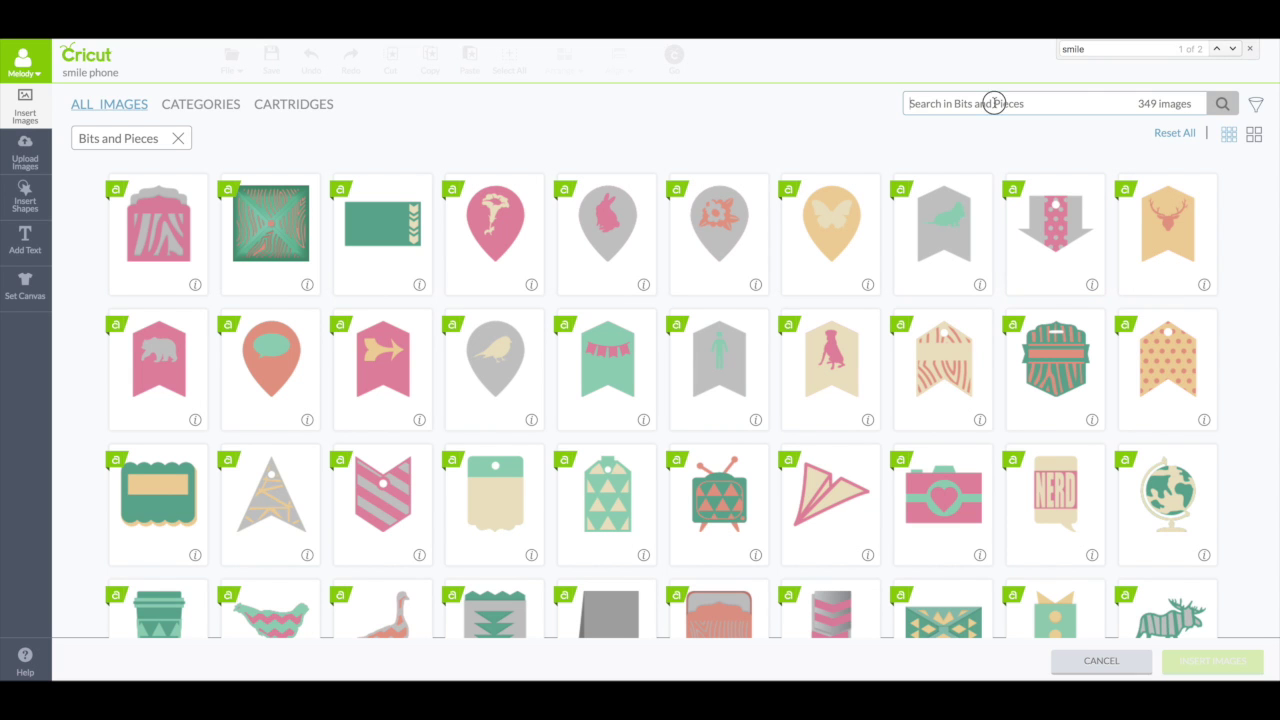
pyautogui.write('arrow')
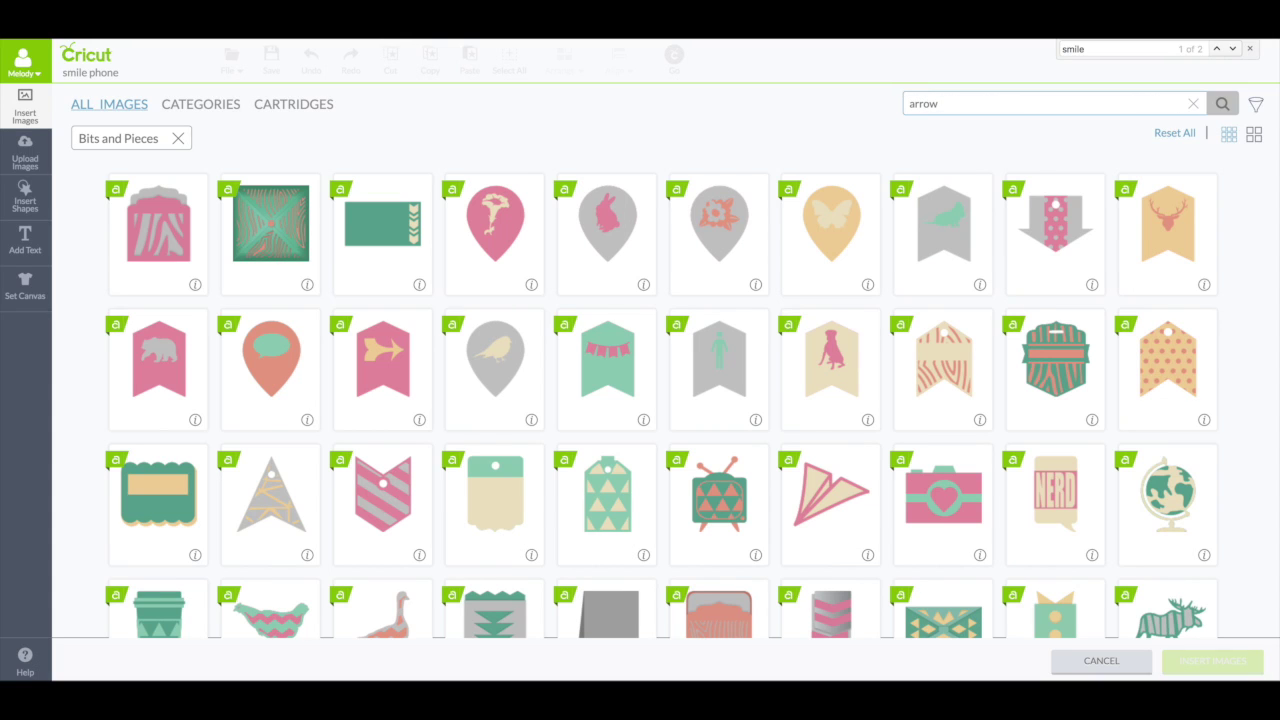
pyautogui.press('Return')
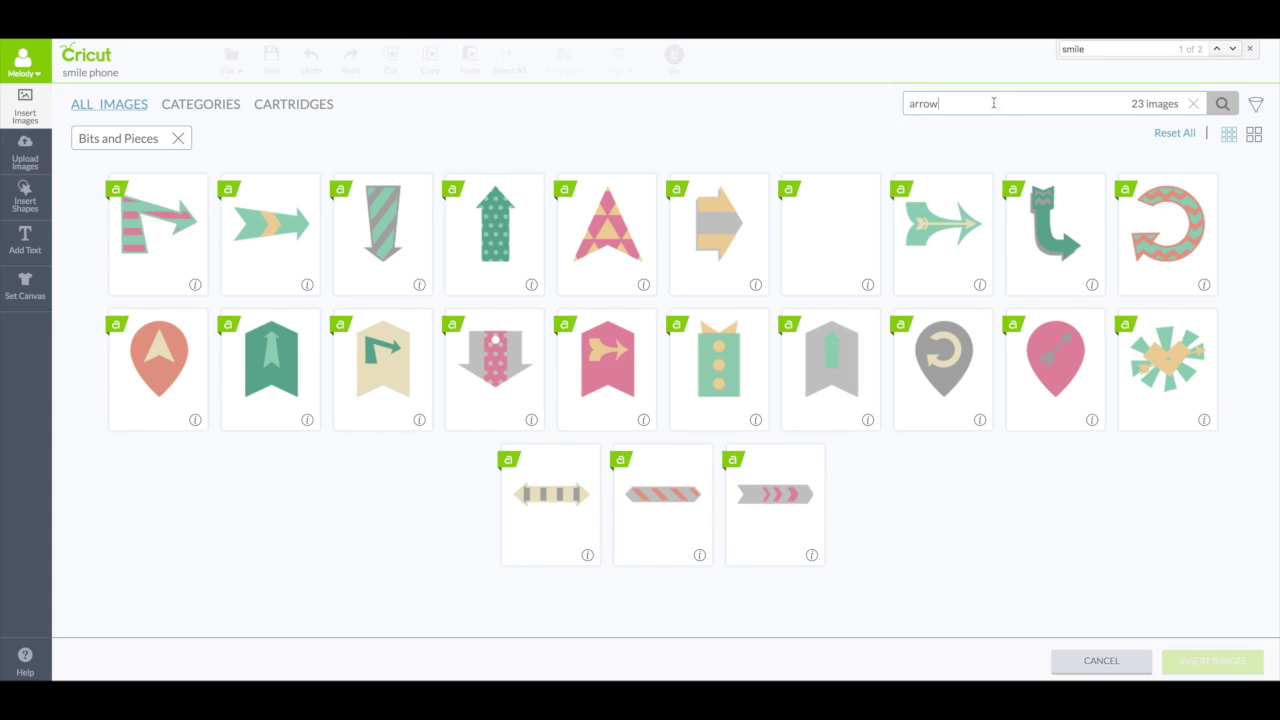
pyautogui.click(382, 255)
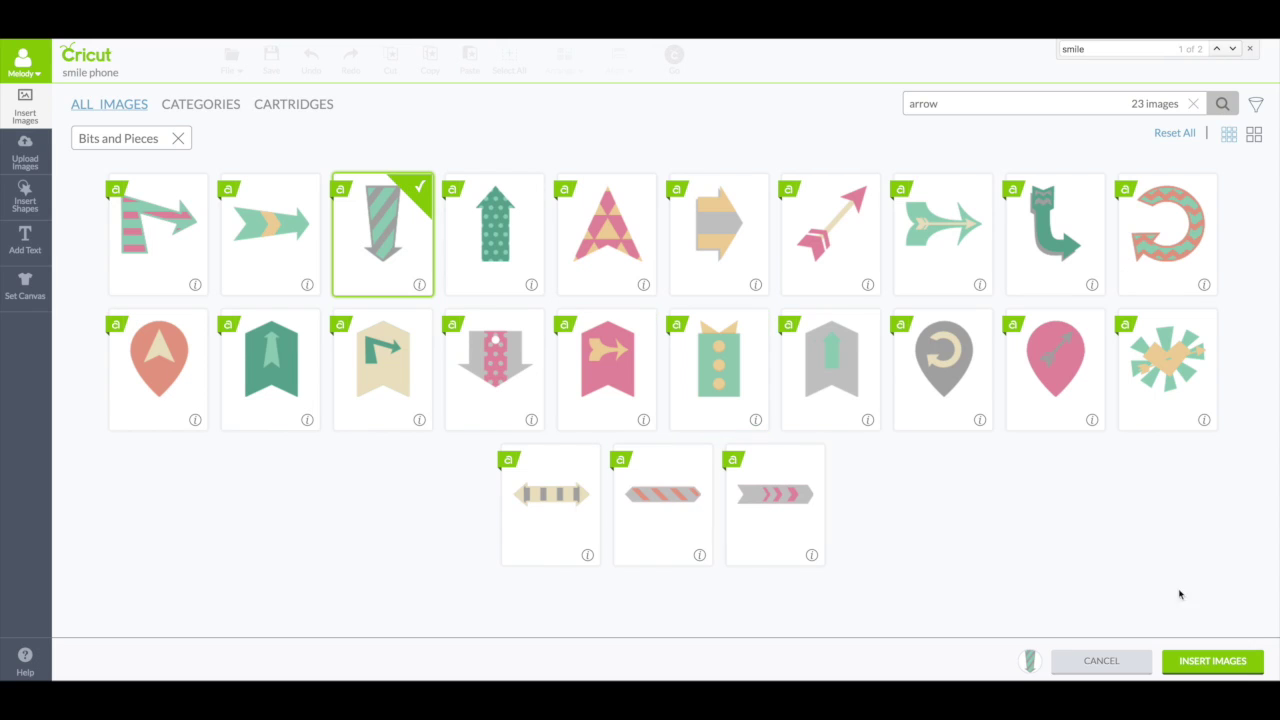
pyautogui.click(1214, 661)
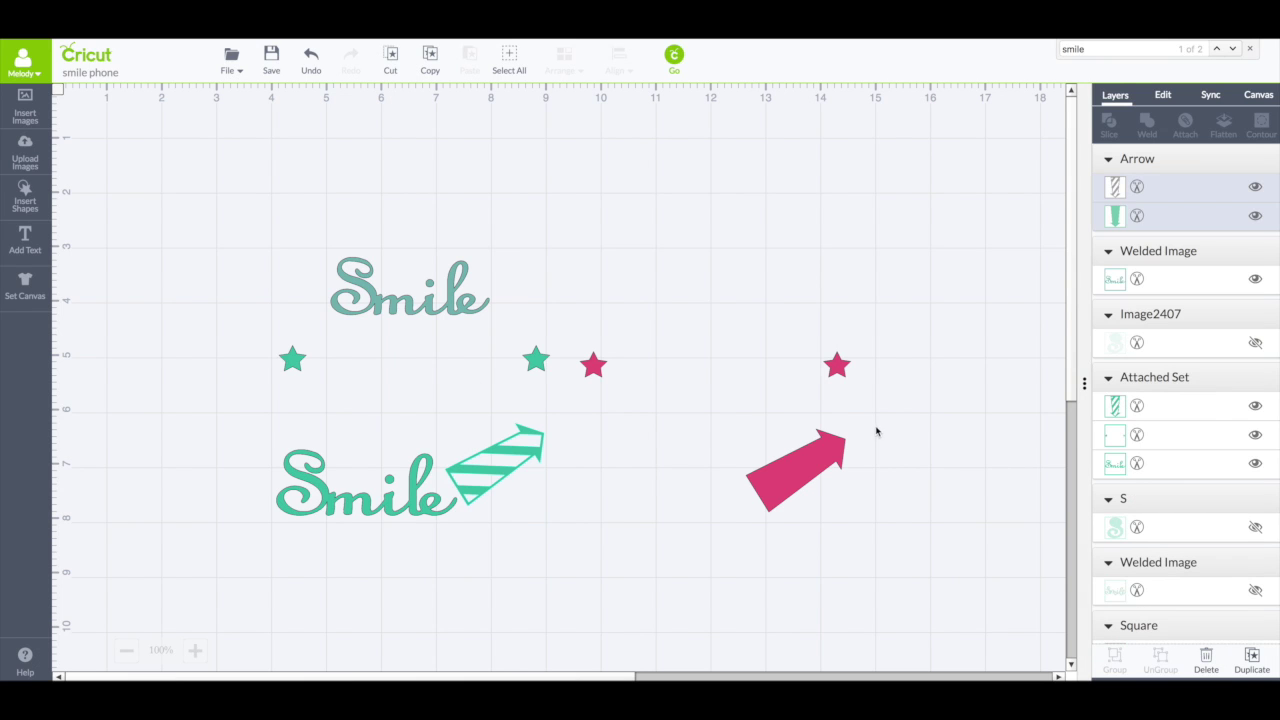
# - Move the inserted striped arrow to the empty area beside the new Smile and rotate it to point diagonally up and right
pyautogui.moveTo(446, 447); pyautogui.dragTo(713, 282)
pyautogui.moveTo(746, 229); pyautogui.dragTo(588, 307)
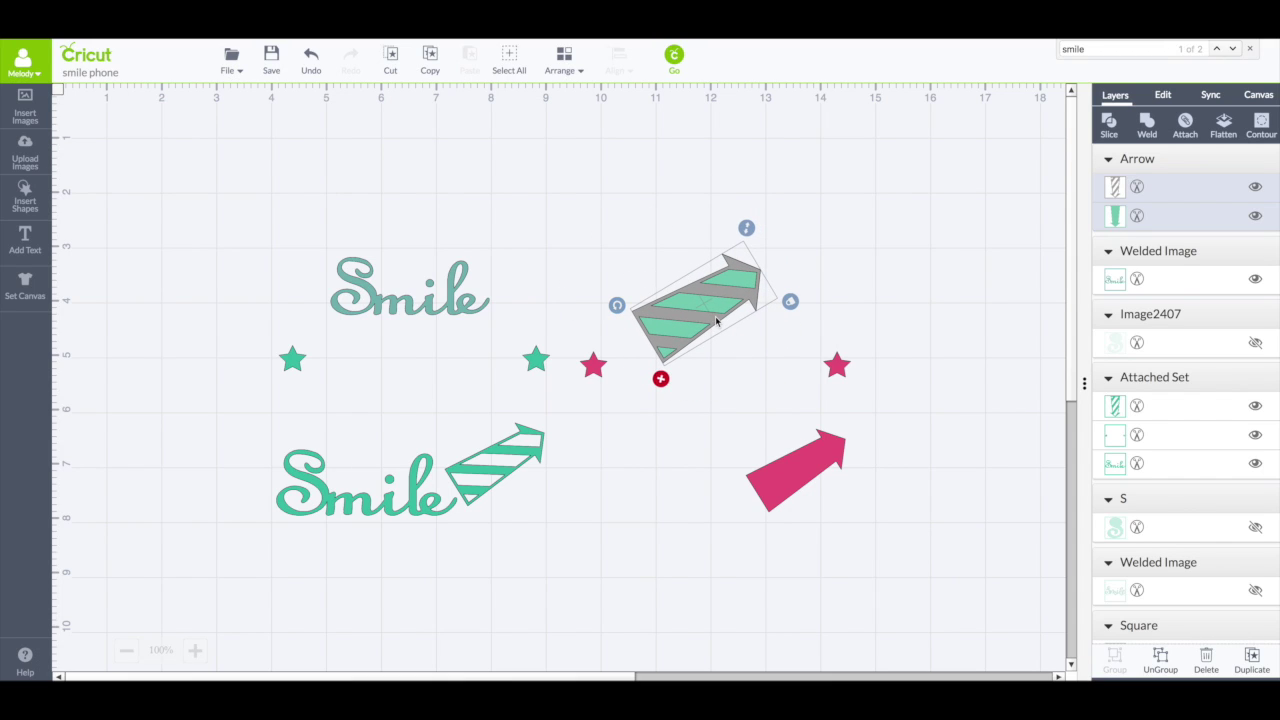
pyautogui.moveTo(716, 320); pyautogui.dragTo(684, 293)
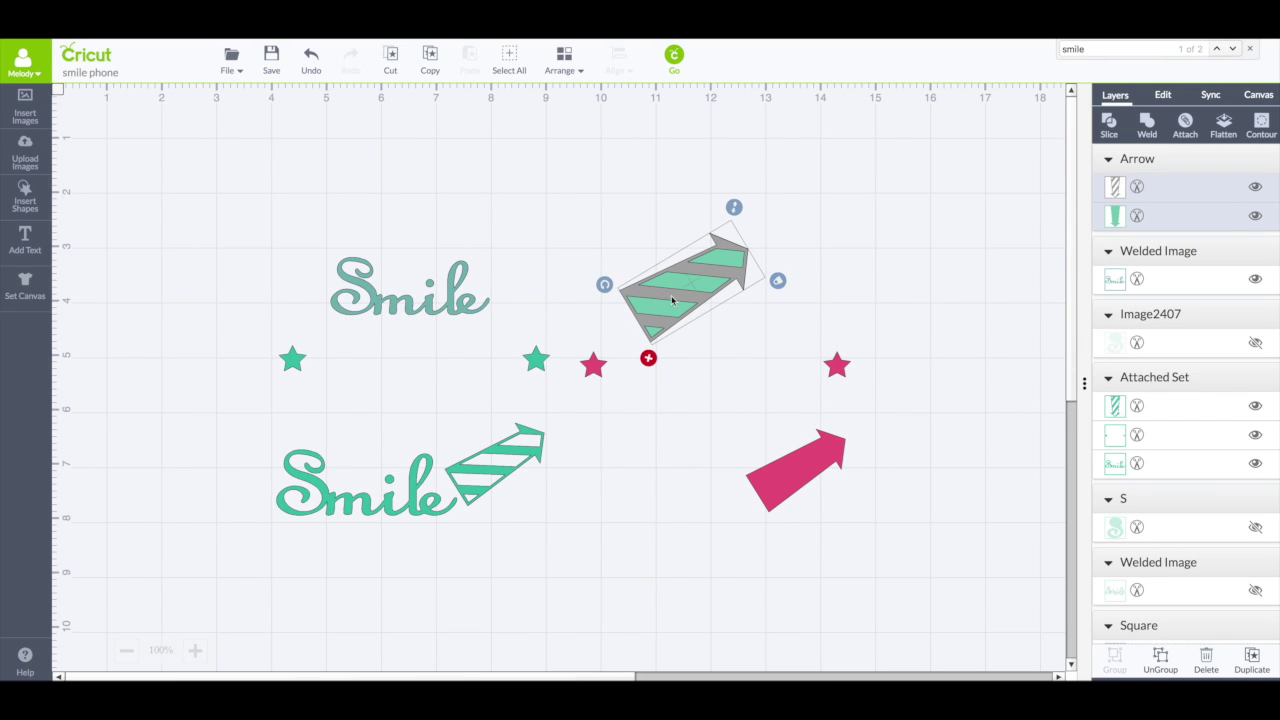
# - Lay the striped arrow over the pink arrow, scale it to match that size, and place it beside the upper Smile
pyautogui.moveTo(665, 297); pyautogui.dragTo(794, 477)
pyautogui.moveTo(866, 394); pyautogui.dragTo(843, 430)
pyautogui.moveTo(828, 474); pyautogui.dragTo(578, 285)
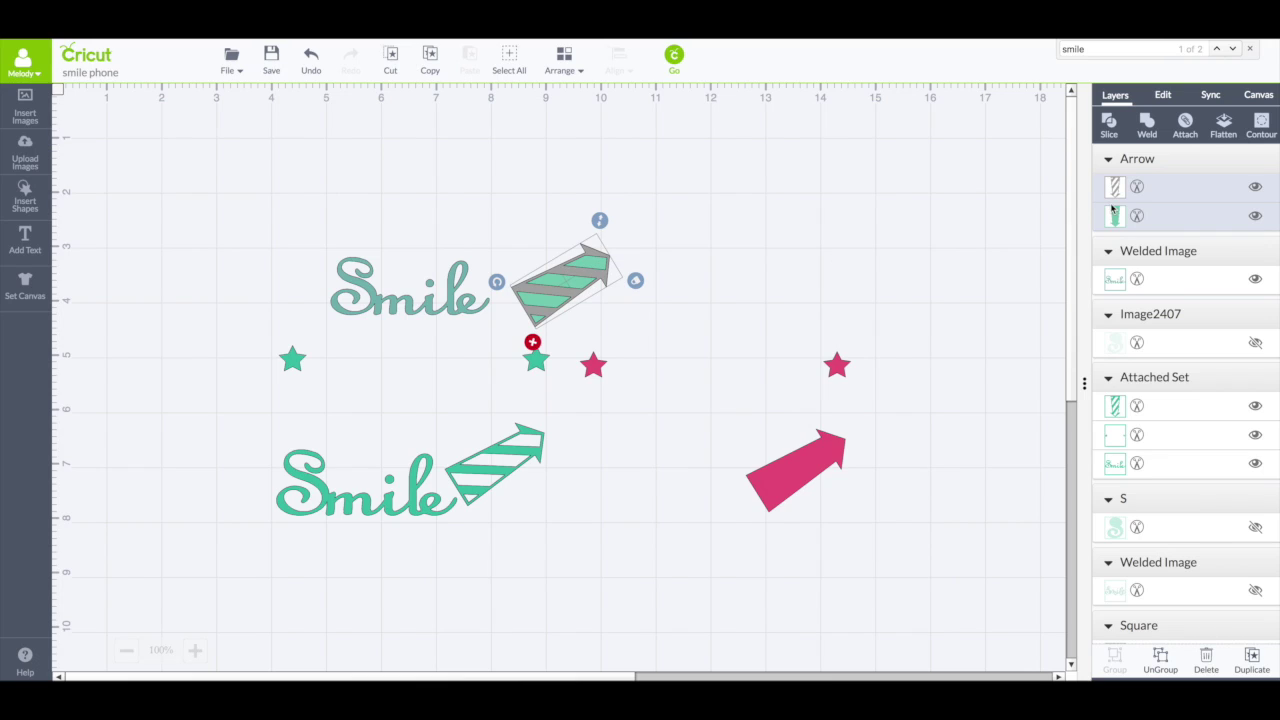
# - Ungroup the new striped arrow into its two layers and recolour the solid background arrow Lilac (#835ea5)
pyautogui.click(1160, 657)
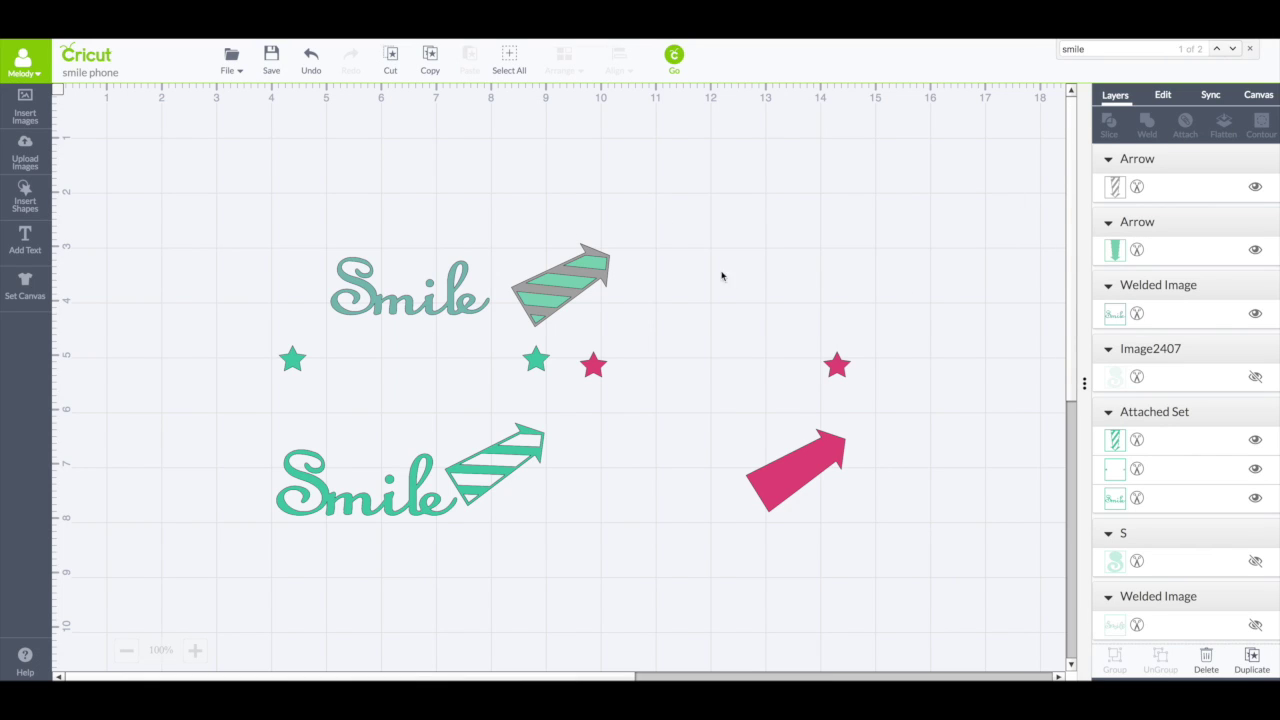
pyautogui.click(1115, 187)
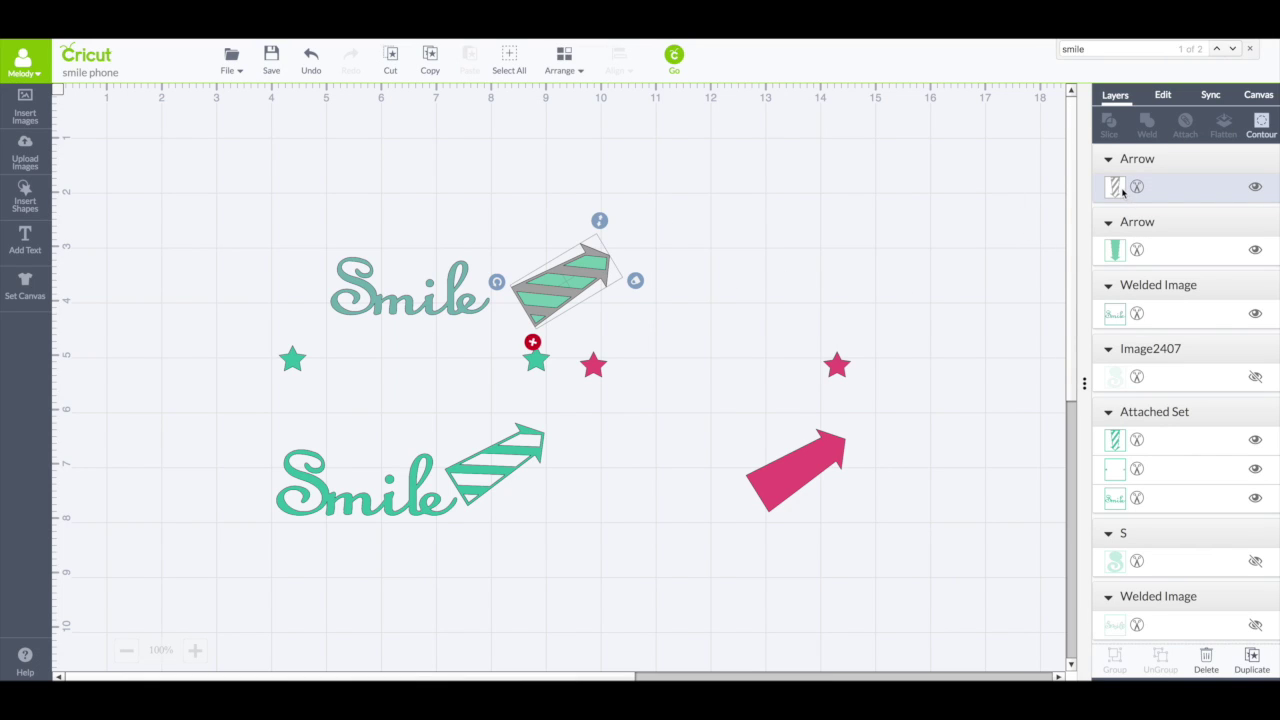
pyautogui.click(1118, 258)
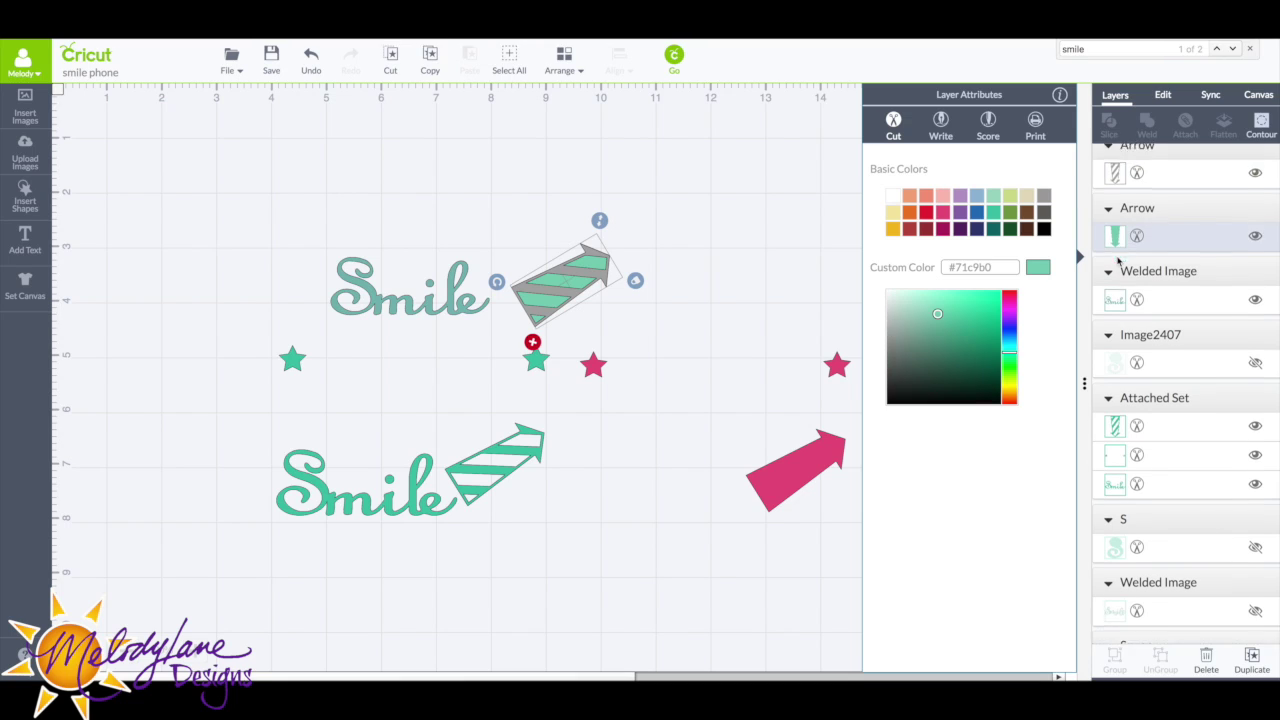
pyautogui.scroll(-2, 1150, 300)
pyautogui.click(960, 215)
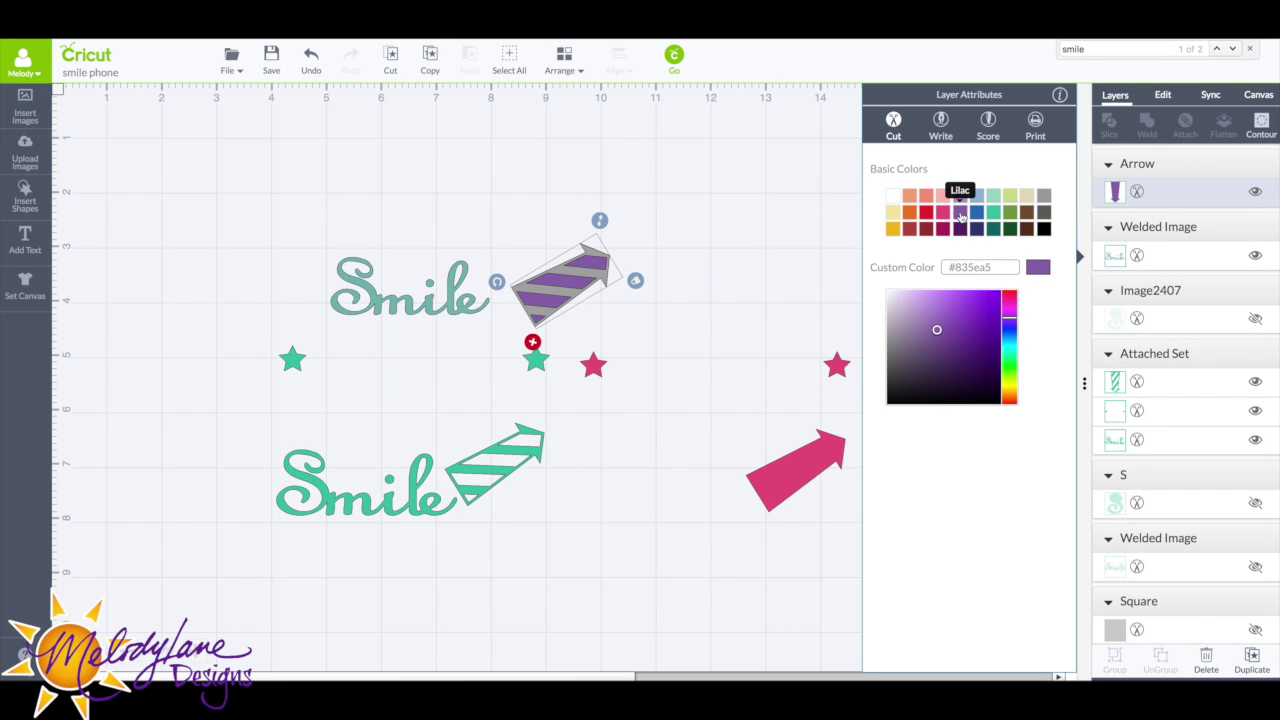
# - Sync the grey striped arrow layer to the teal colour of the new Smile word
pyautogui.click(597, 256)
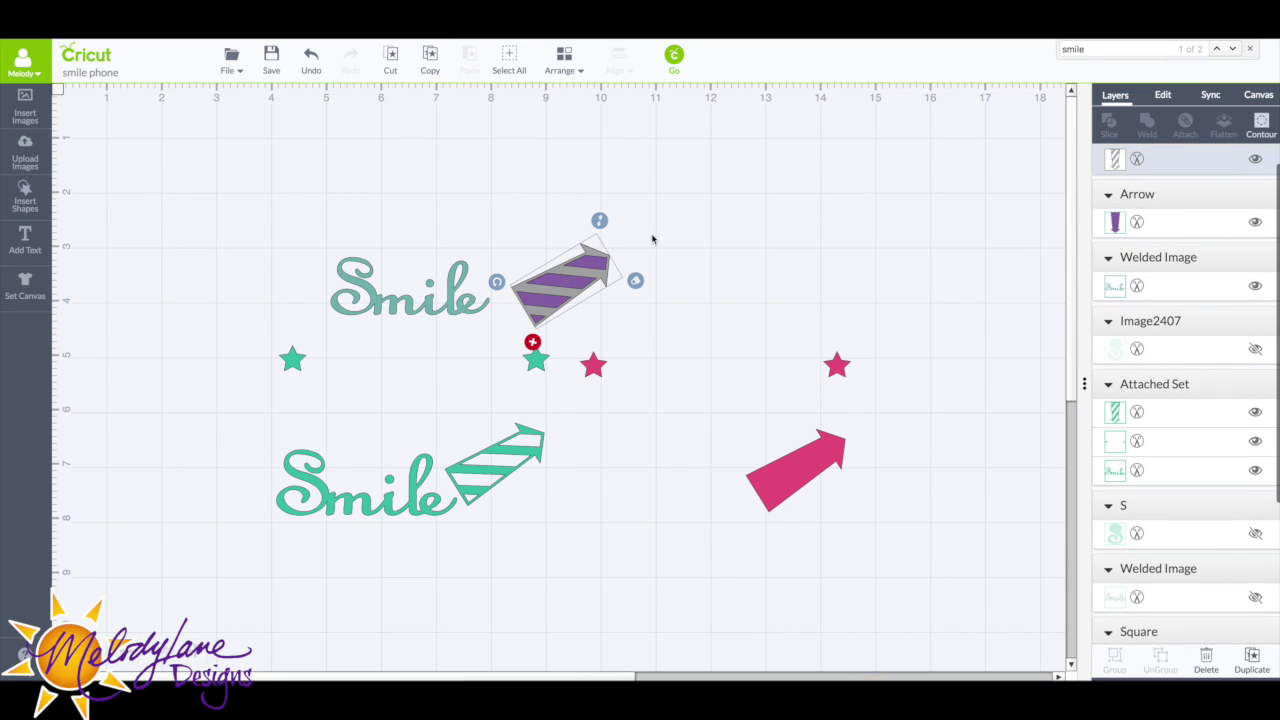
pyautogui.click(1212, 95)
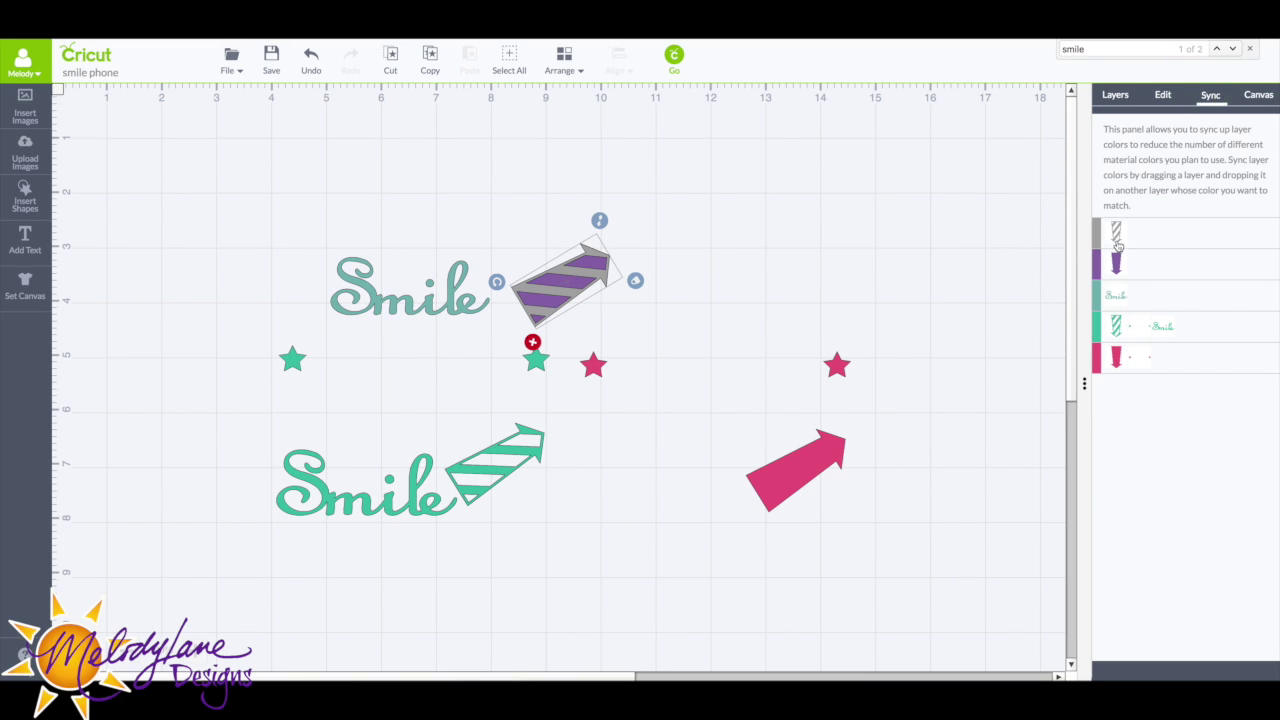
pyautogui.moveTo(1100, 237); pyautogui.dragTo(1099, 304)
pyautogui.click(611, 237)
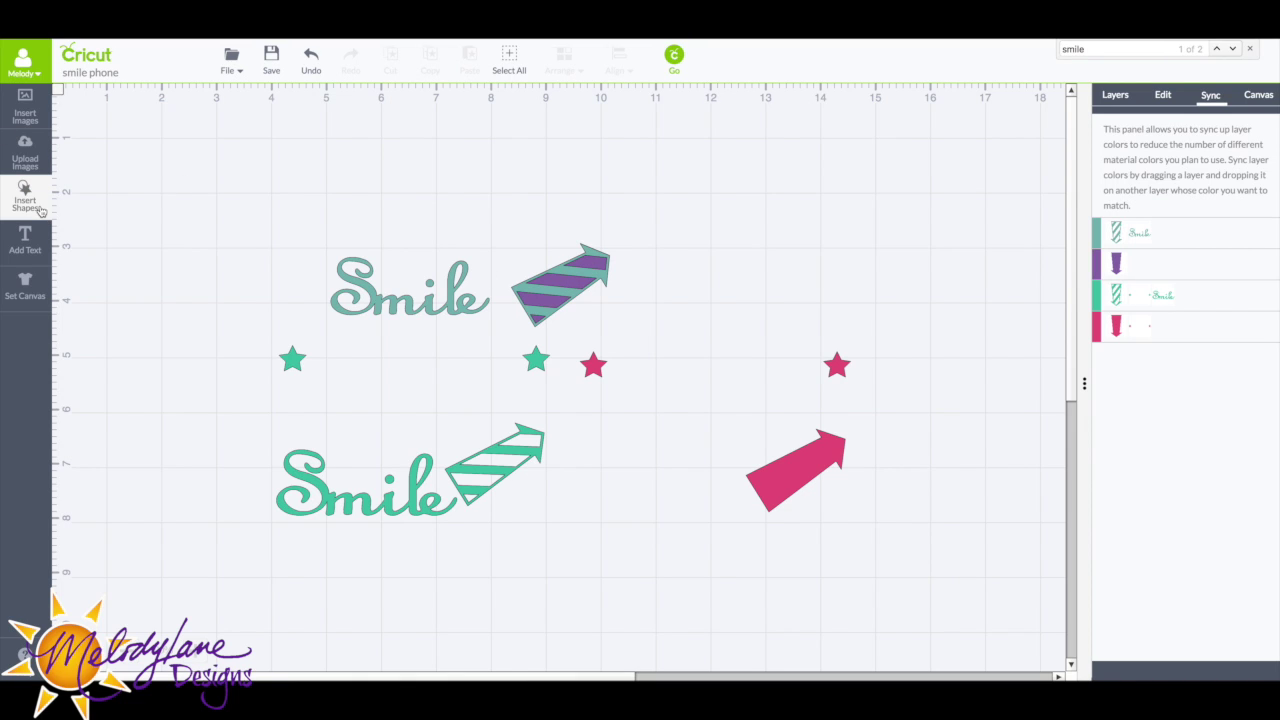
# - Move the original green Smile set and the pink arrow-and-stars set away to clear space below the new design
pyautogui.click(328, 493)
pyautogui.moveTo(328, 493); pyautogui.dragTo(790, 546)
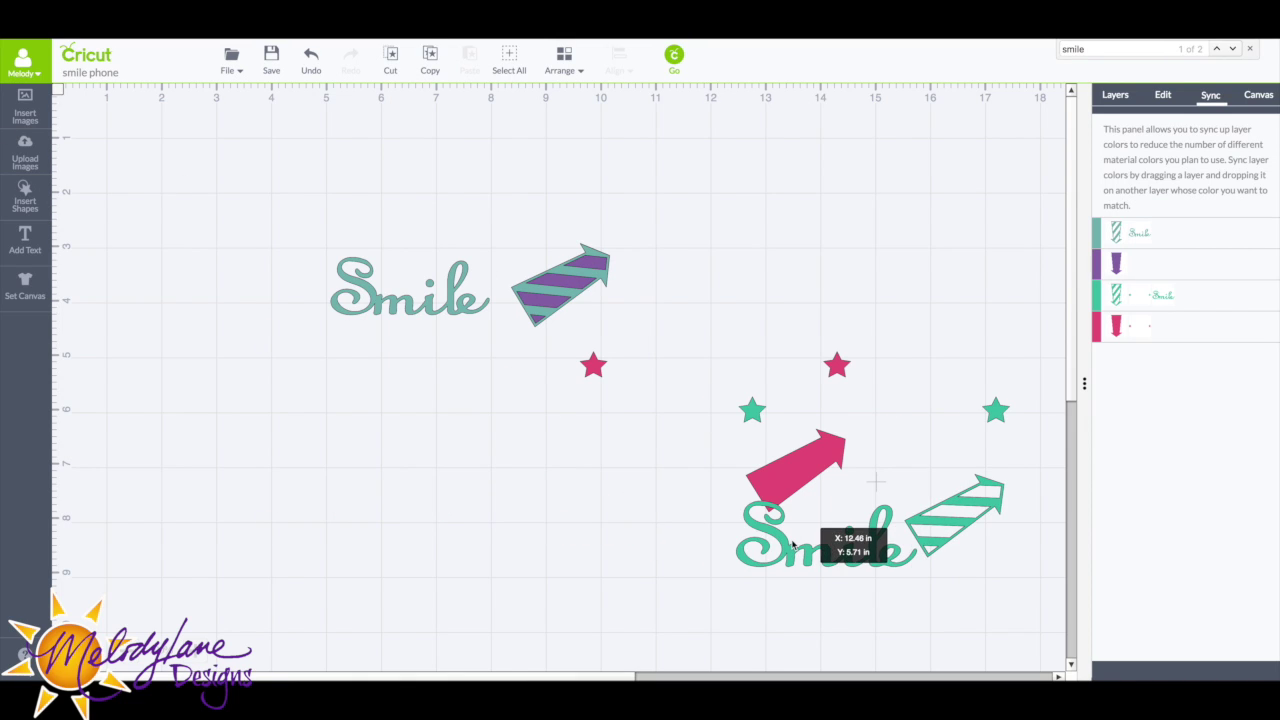
pyautogui.click(592, 366)
pyautogui.moveTo(592, 366); pyautogui.dragTo(886, 449)
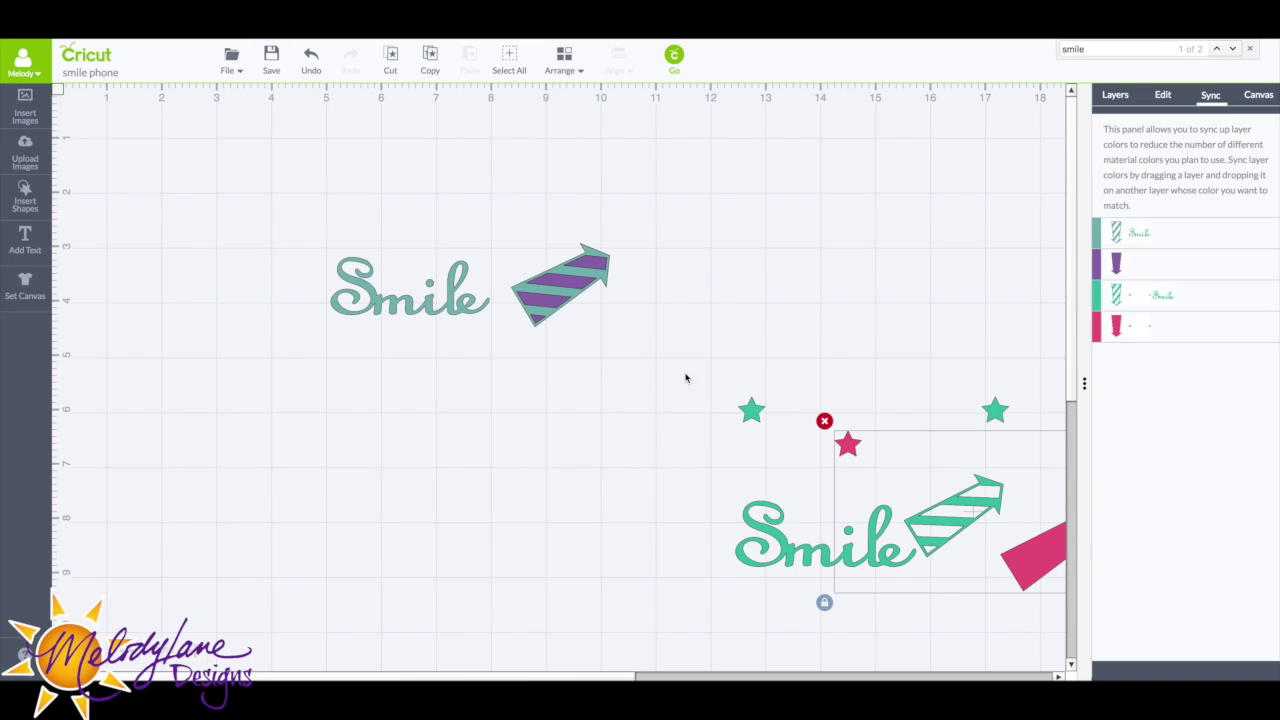
# - Insert a star shape, move it above the new Smile's S, and shrink it to about 0.5 in wide
pyautogui.click(22, 198)
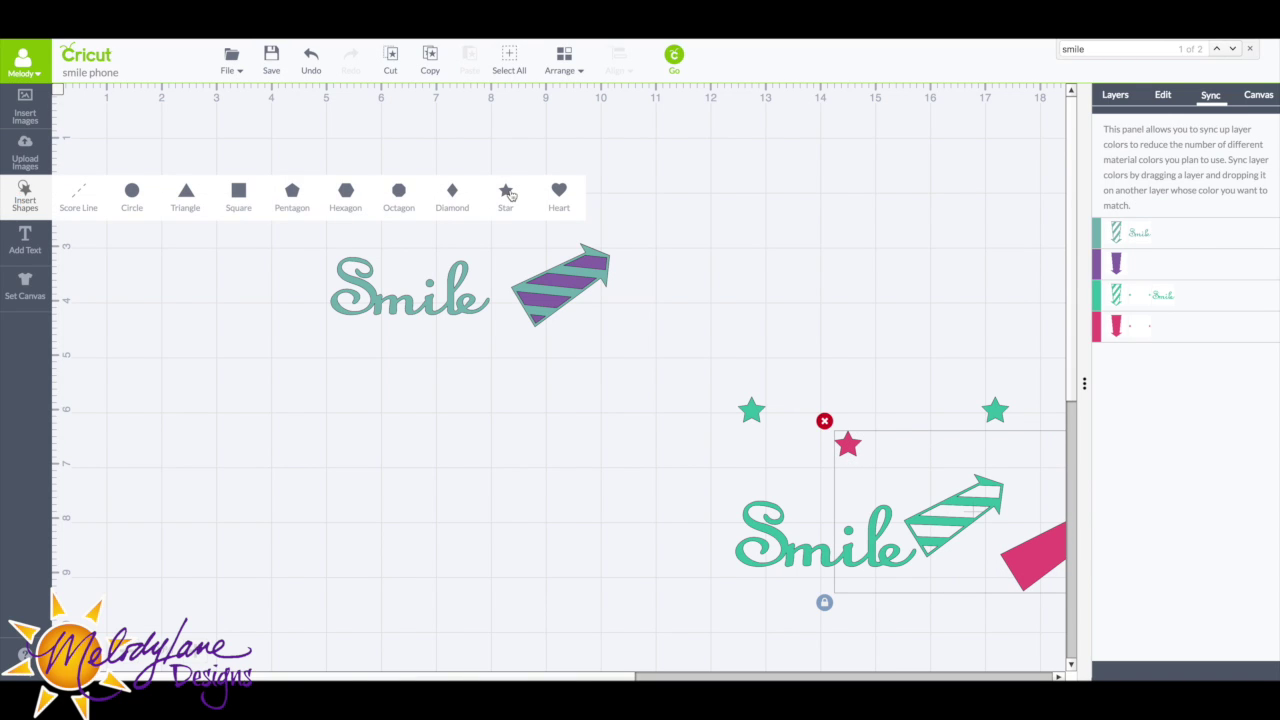
pyautogui.click(507, 193)
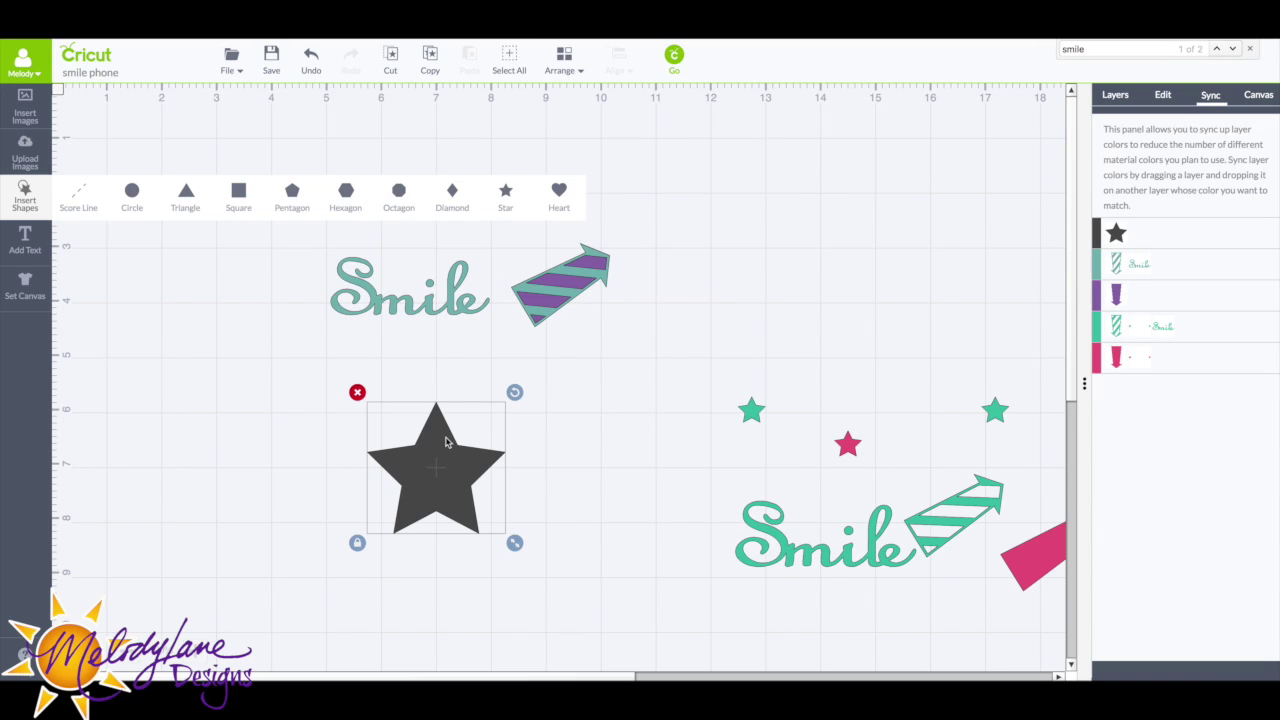
pyautogui.moveTo(446, 442); pyautogui.dragTo(358, 152)
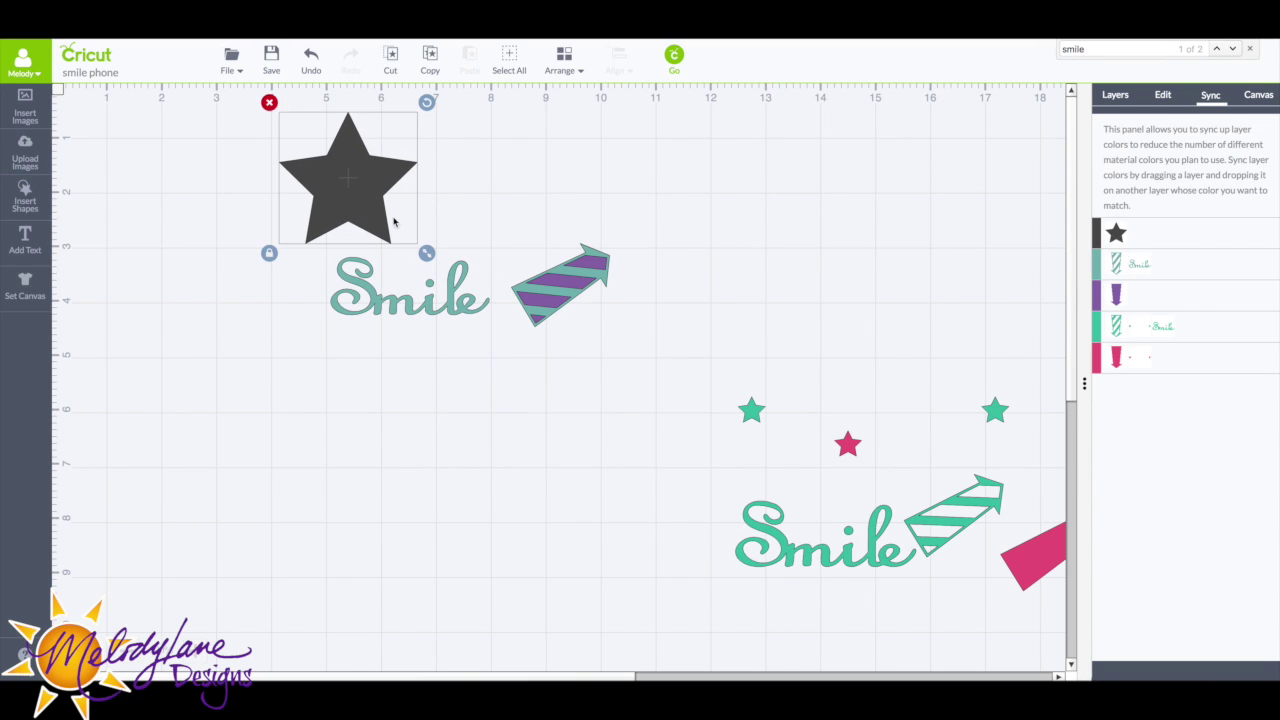
pyautogui.moveTo(426, 252); pyautogui.dragTo(341, 203)
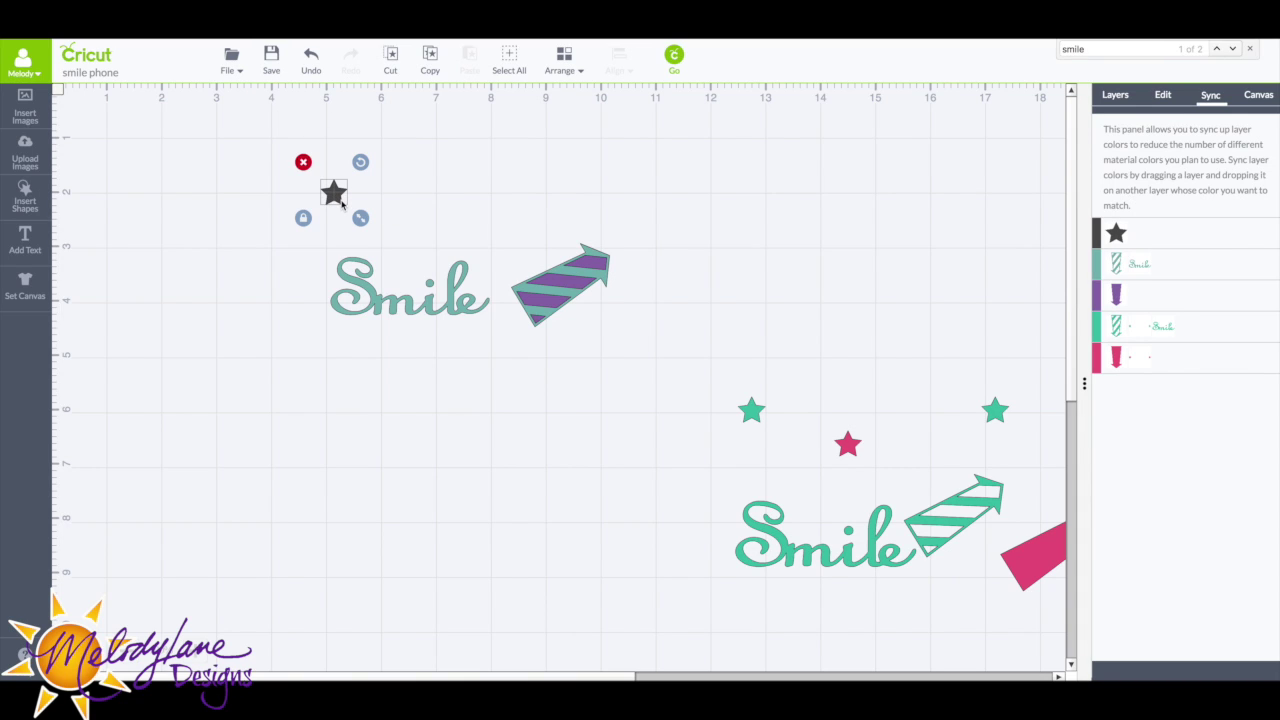
# - Duplicate the small star three times to make four stars in total
pyautogui.click(1115, 95)
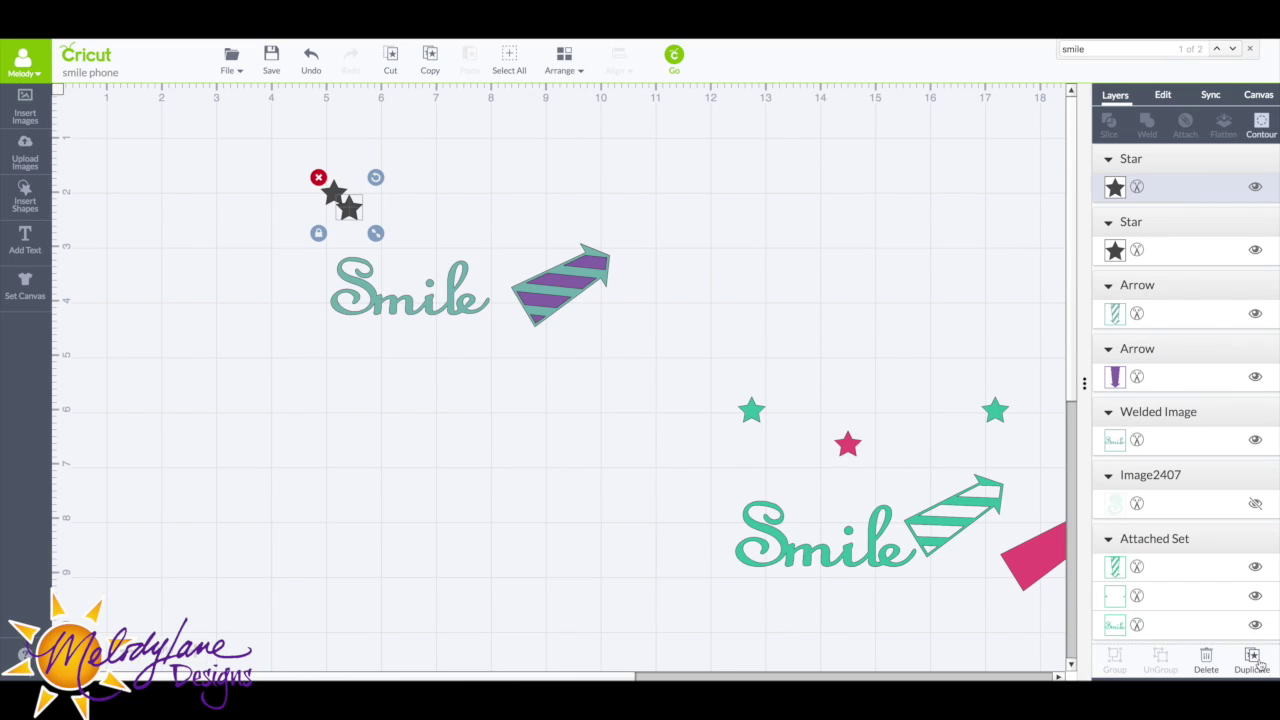
pyautogui.click(1254, 660)
pyautogui.click(1254, 660)
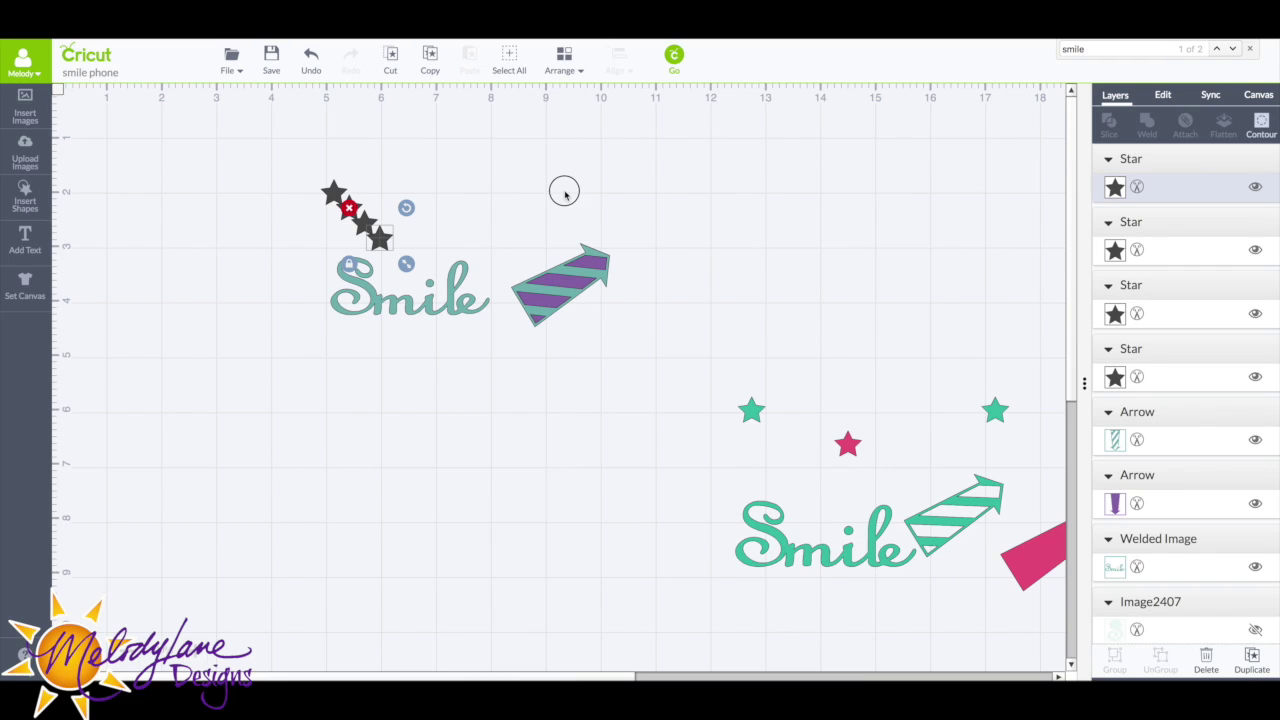
# - Move two of the four stars above the striped arrow and space out the remaining two above the new Smile's S
pyautogui.moveTo(382, 236); pyautogui.dragTo(585, 193)
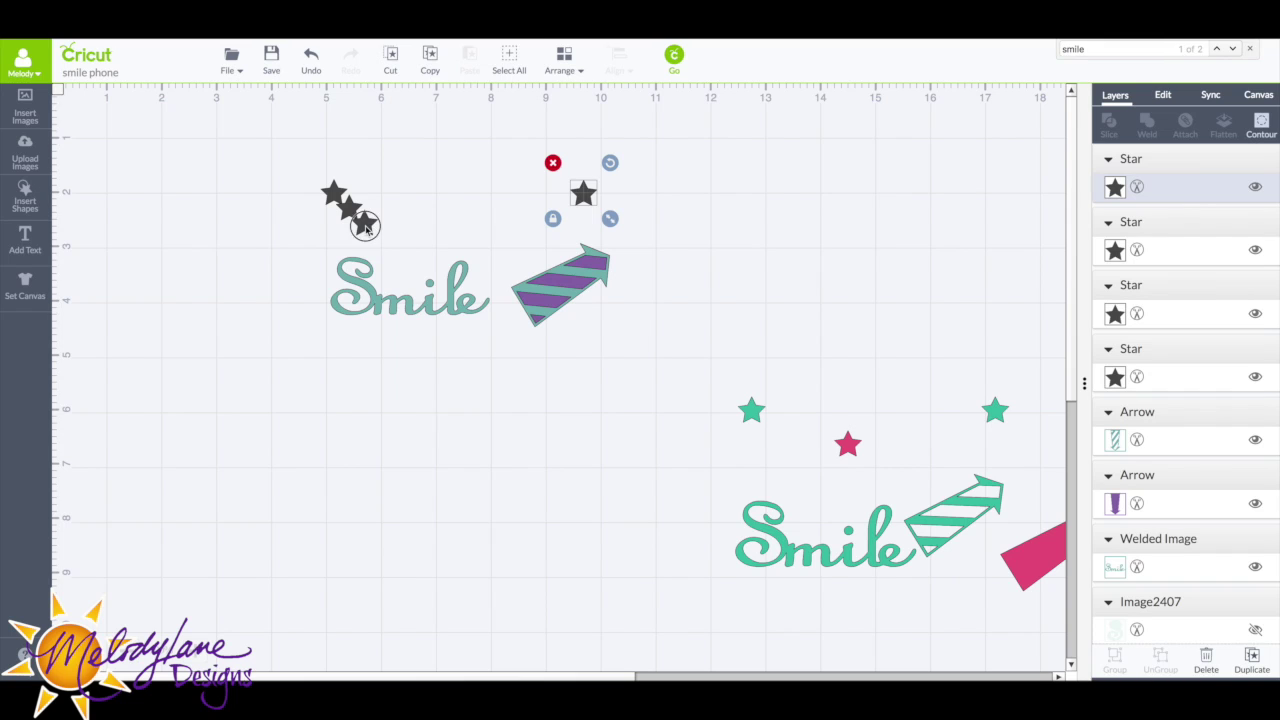
pyautogui.moveTo(365, 222); pyautogui.dragTo(616, 232)
pyautogui.click(352, 212)
pyautogui.moveTo(360, 225); pyautogui.dragTo(373, 238)
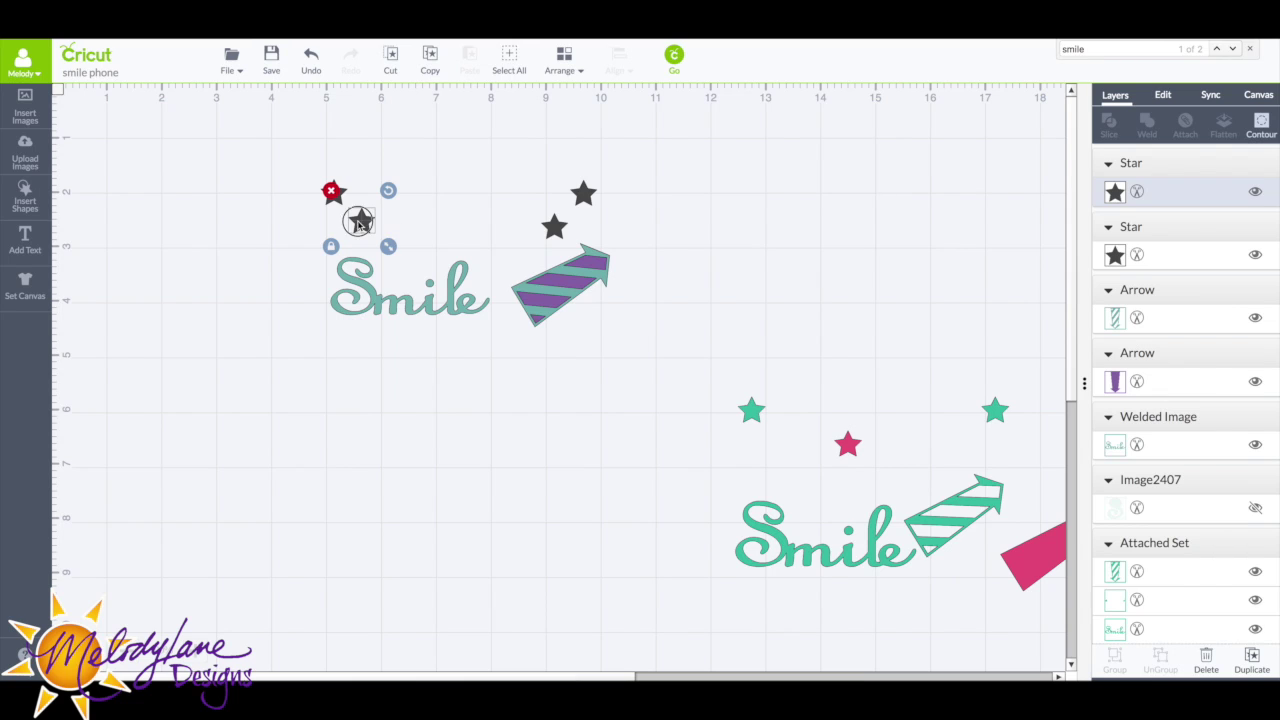
pyautogui.click(351, 162)
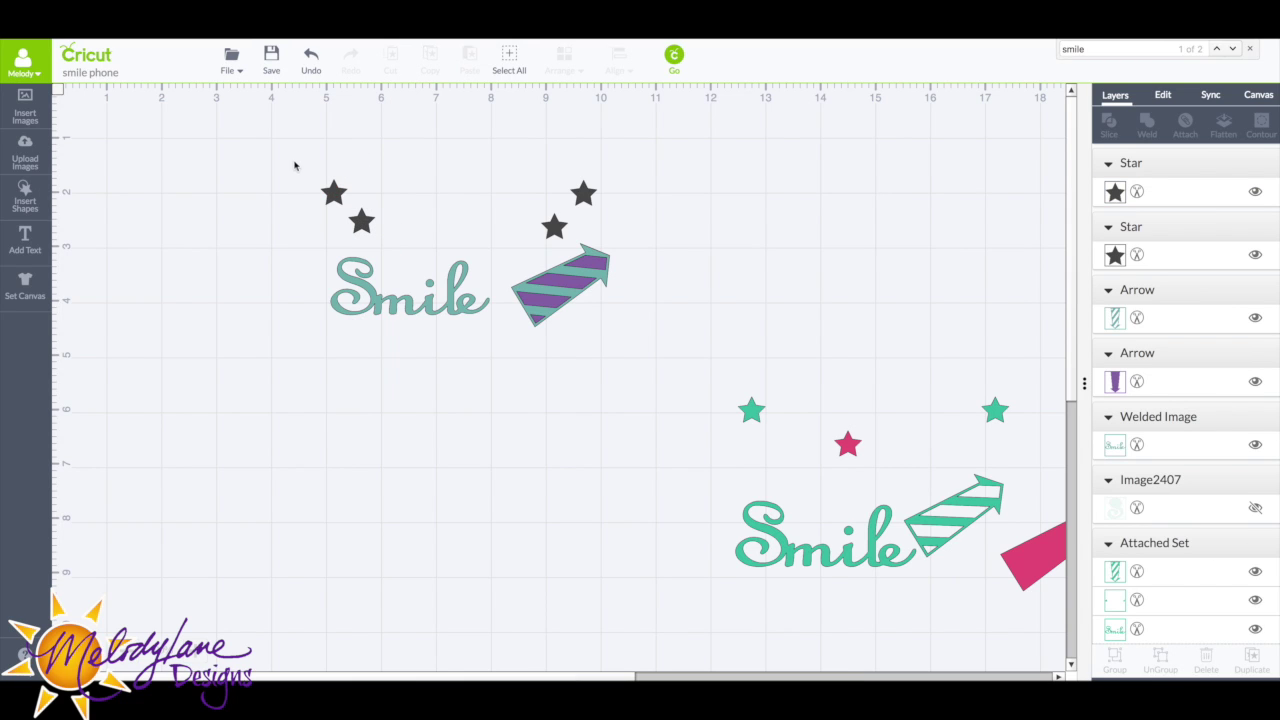
# - Try a green colour on the outer star above the new Smile's S
pyautogui.moveTo(294, 165); pyautogui.dragTo(643, 206)
pyautogui.click(333, 195)
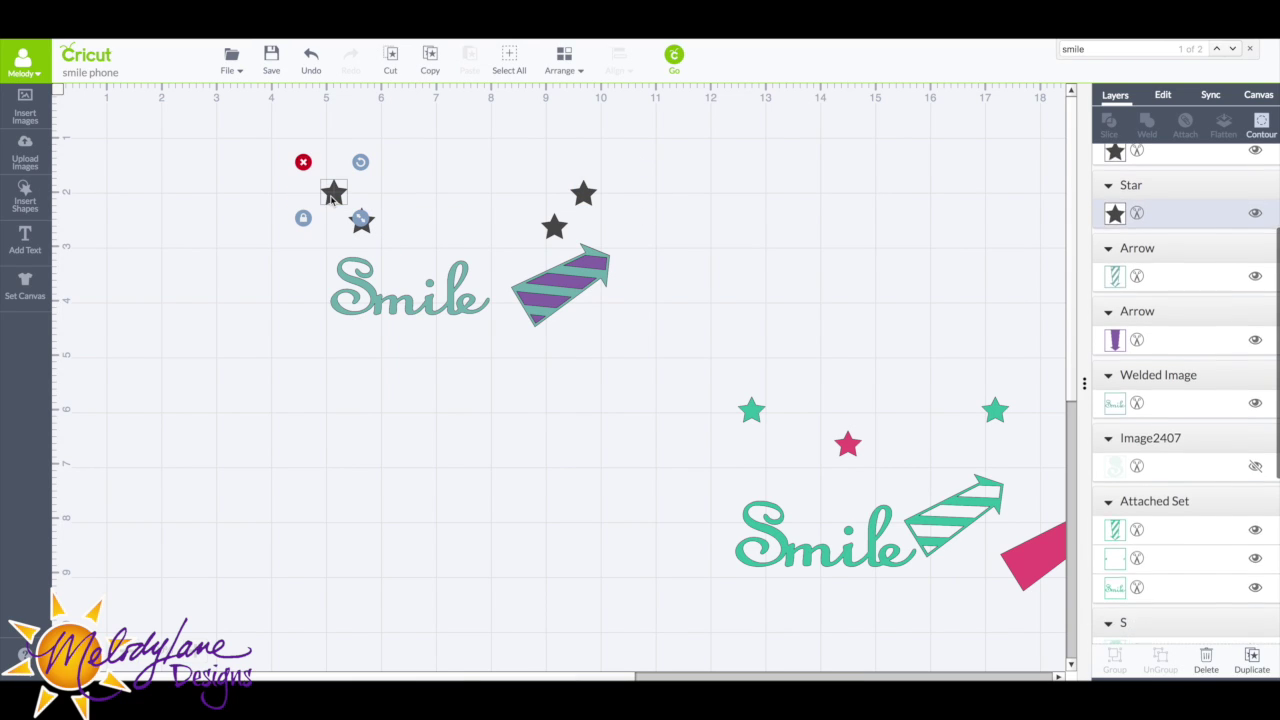
pyautogui.click(1115, 191)
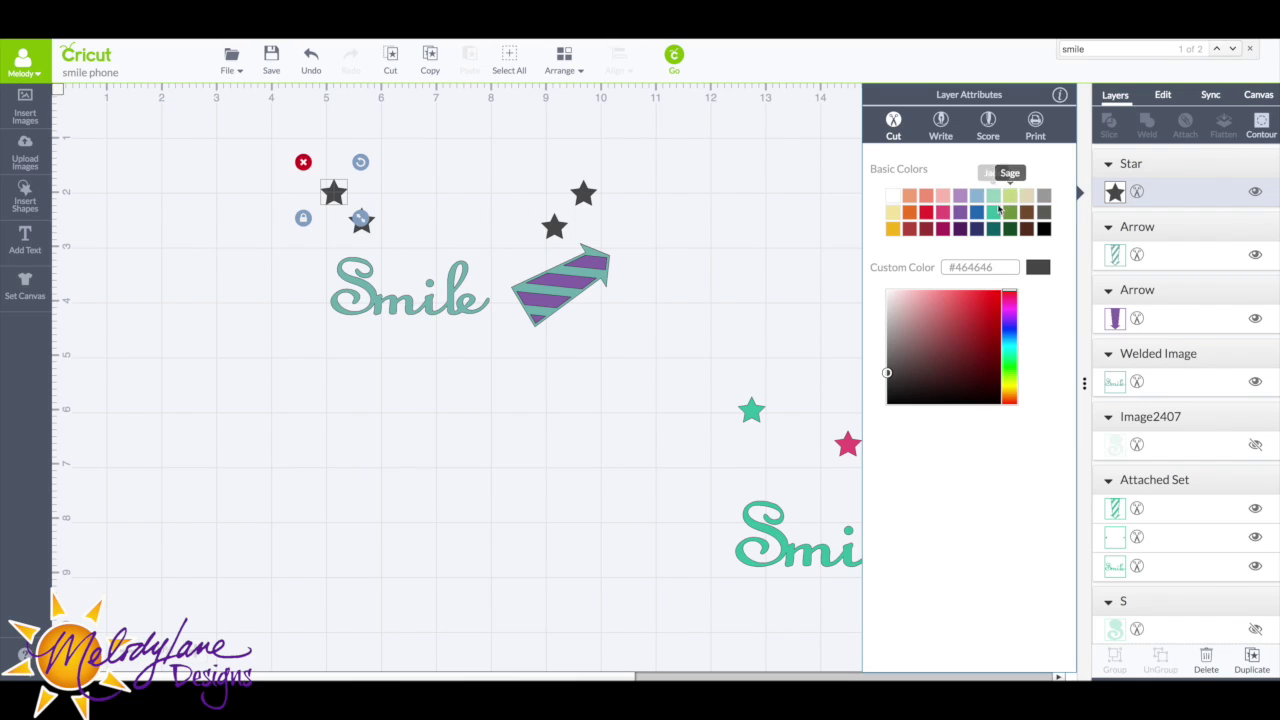
pyautogui.click(993, 195)
# - Recolour the outer star above the arrow and the outer star above the S to Cream
pyautogui.click(584, 193)
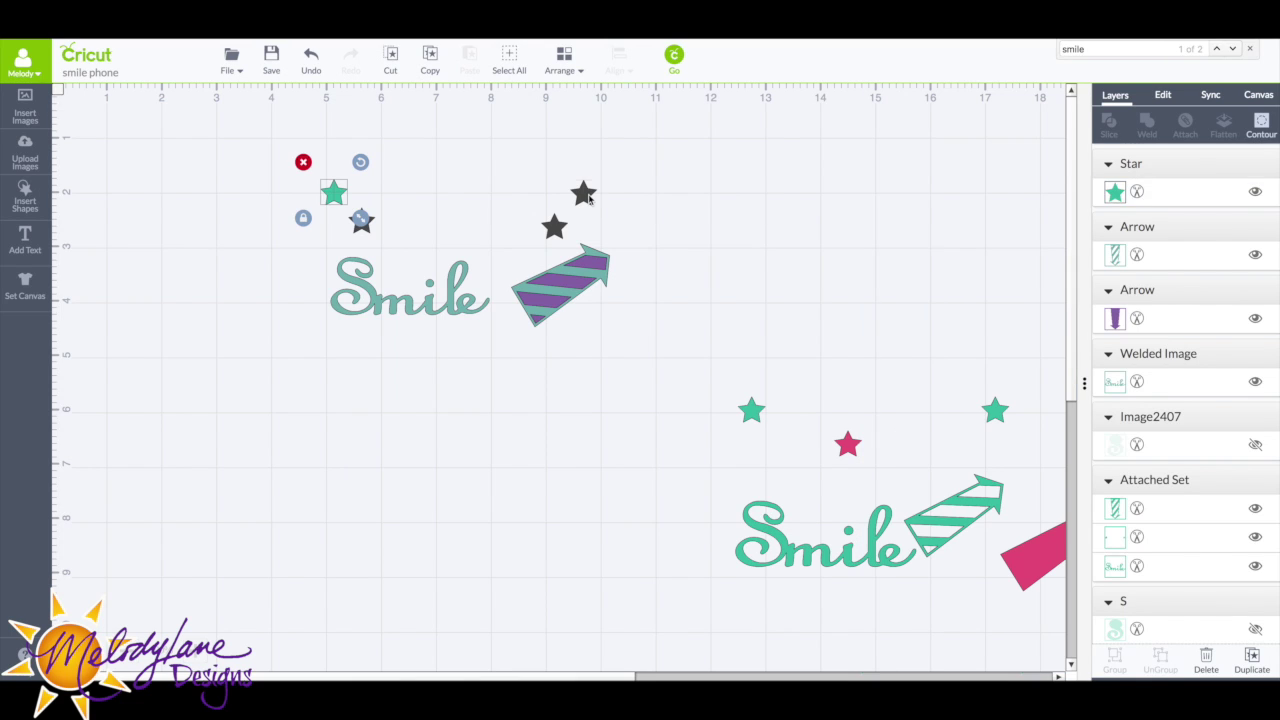
pyautogui.click(1115, 188)
pyautogui.click(1027, 196)
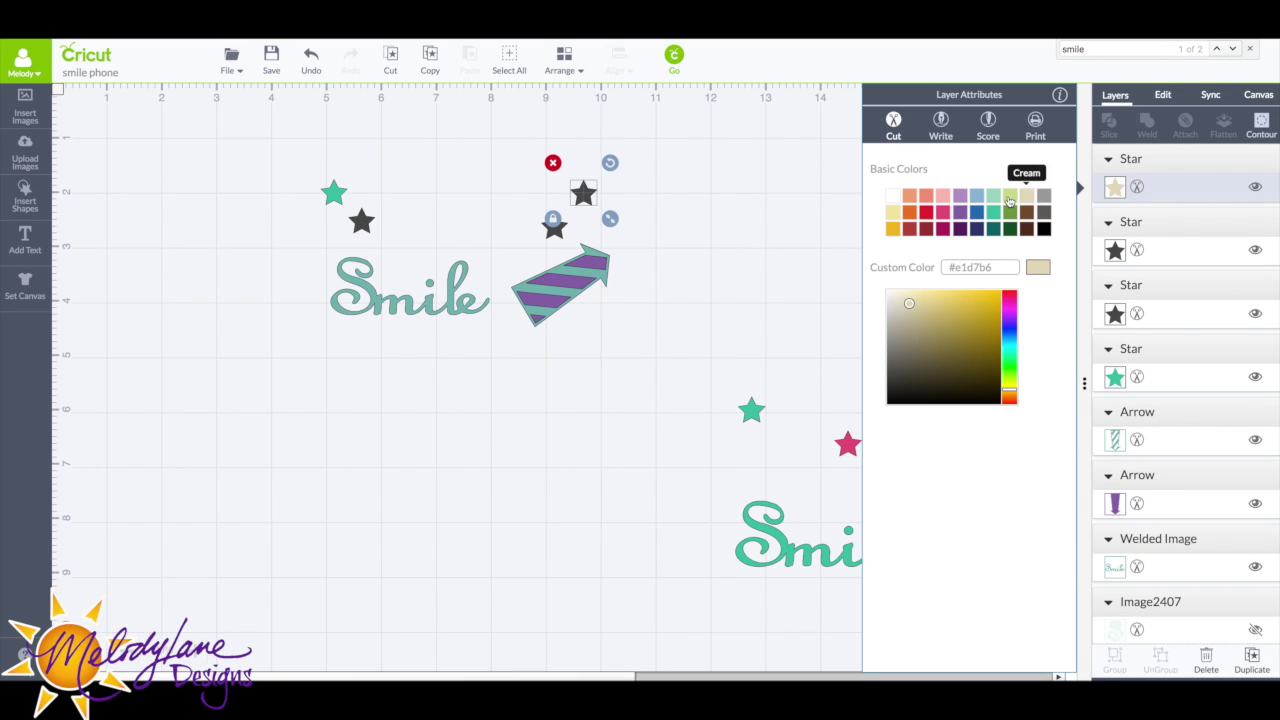
pyautogui.click(336, 197)
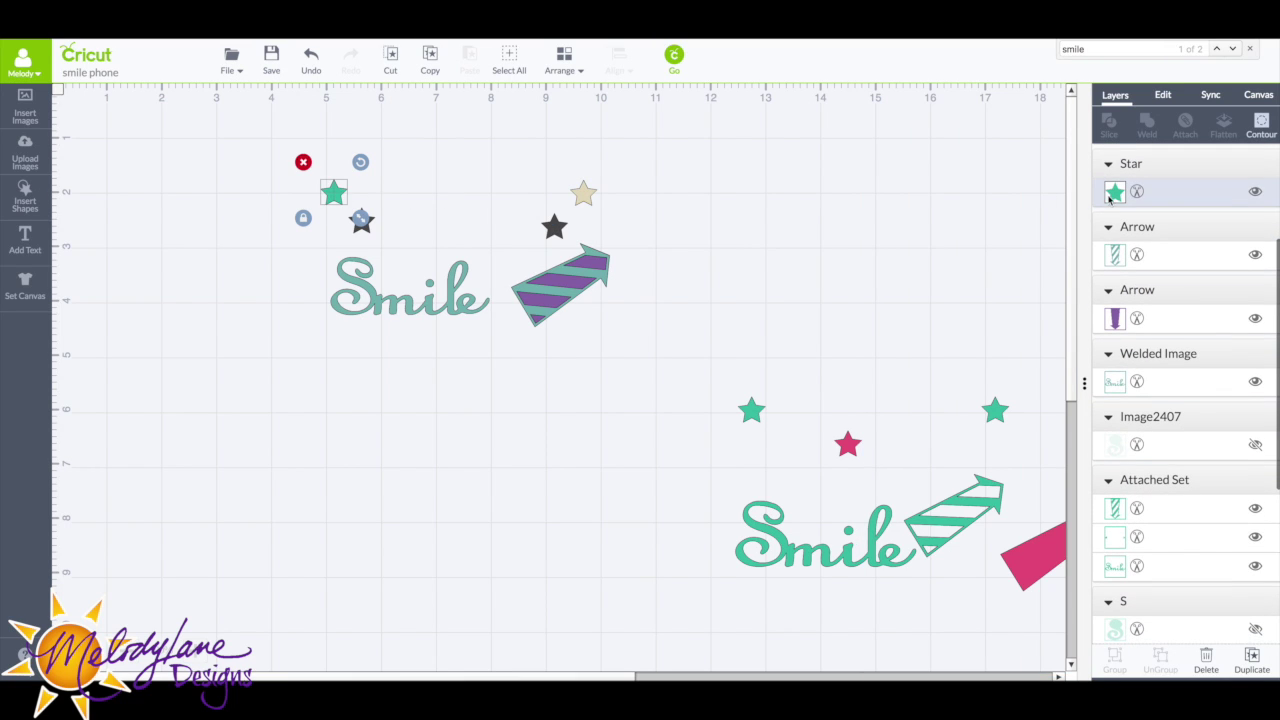
pyautogui.click(1115, 191)
pyautogui.click(1027, 196)
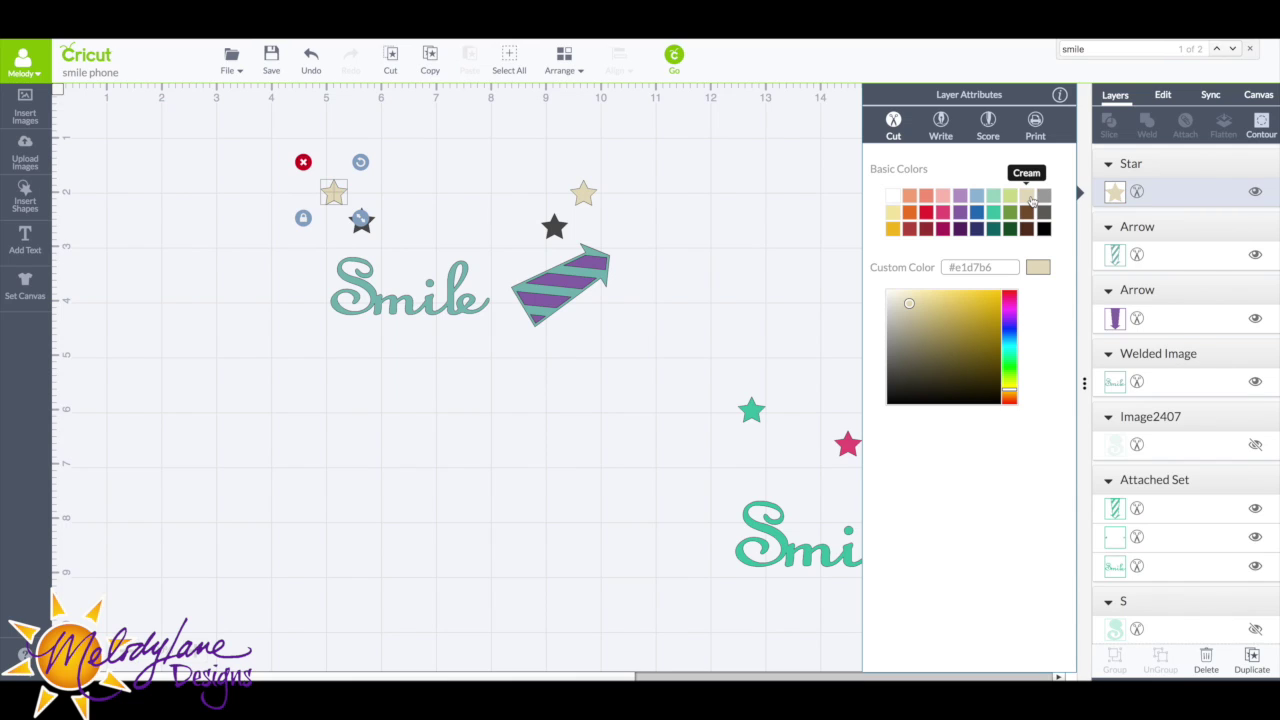
# - Align the two cream stars along their bottom edges and sync their colour to the new Smile's teal
pyautogui.click(636, 199)
pyautogui.moveTo(290, 157); pyautogui.dragTo(621, 222)
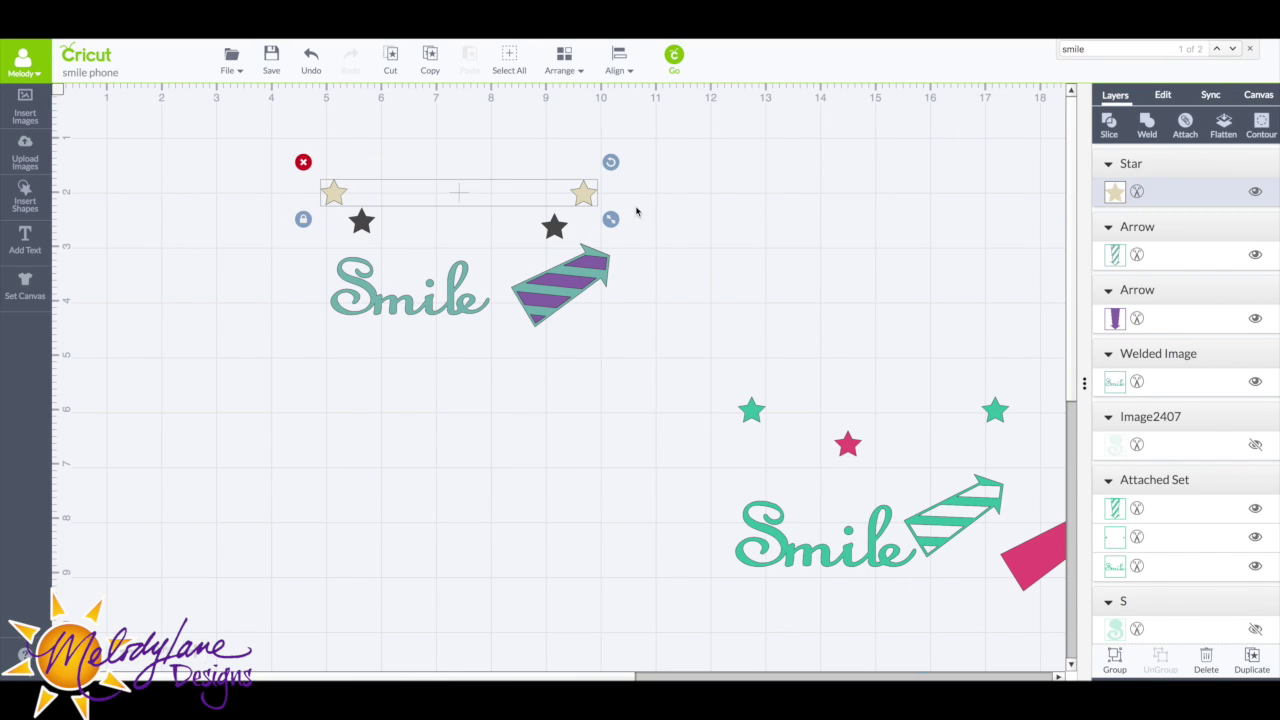
pyautogui.click(616, 66)
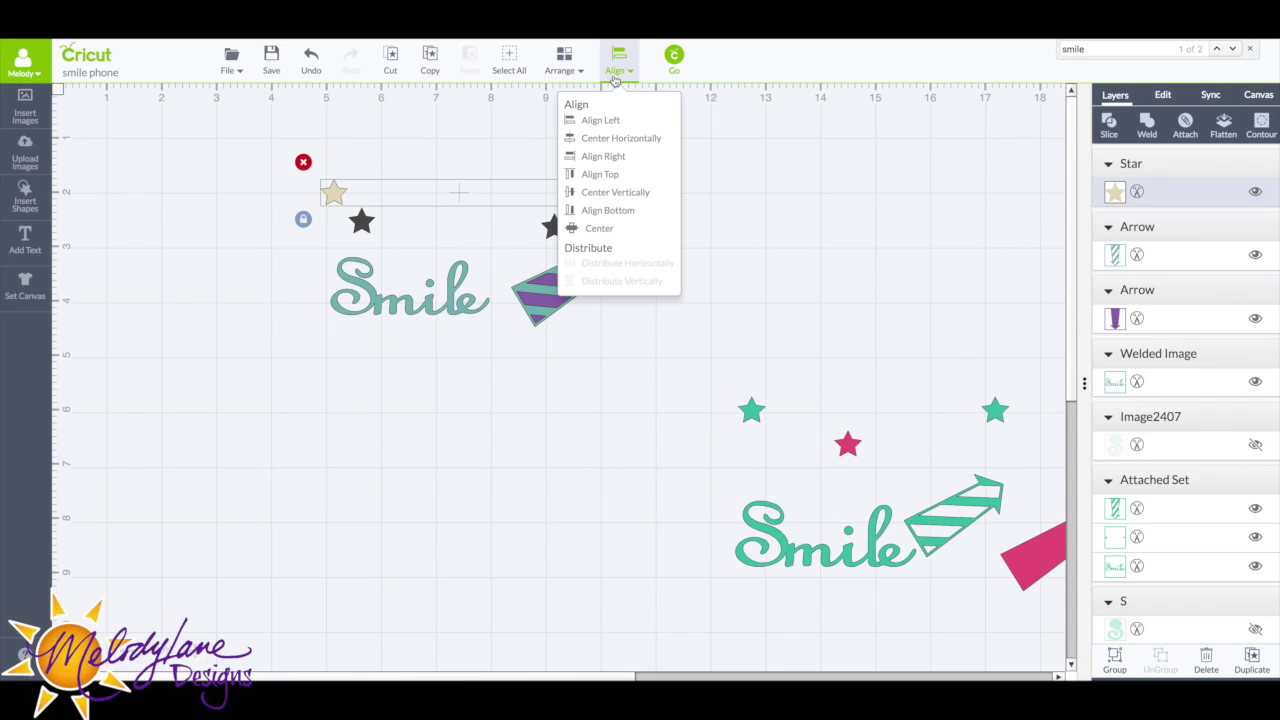
pyautogui.click(603, 214)
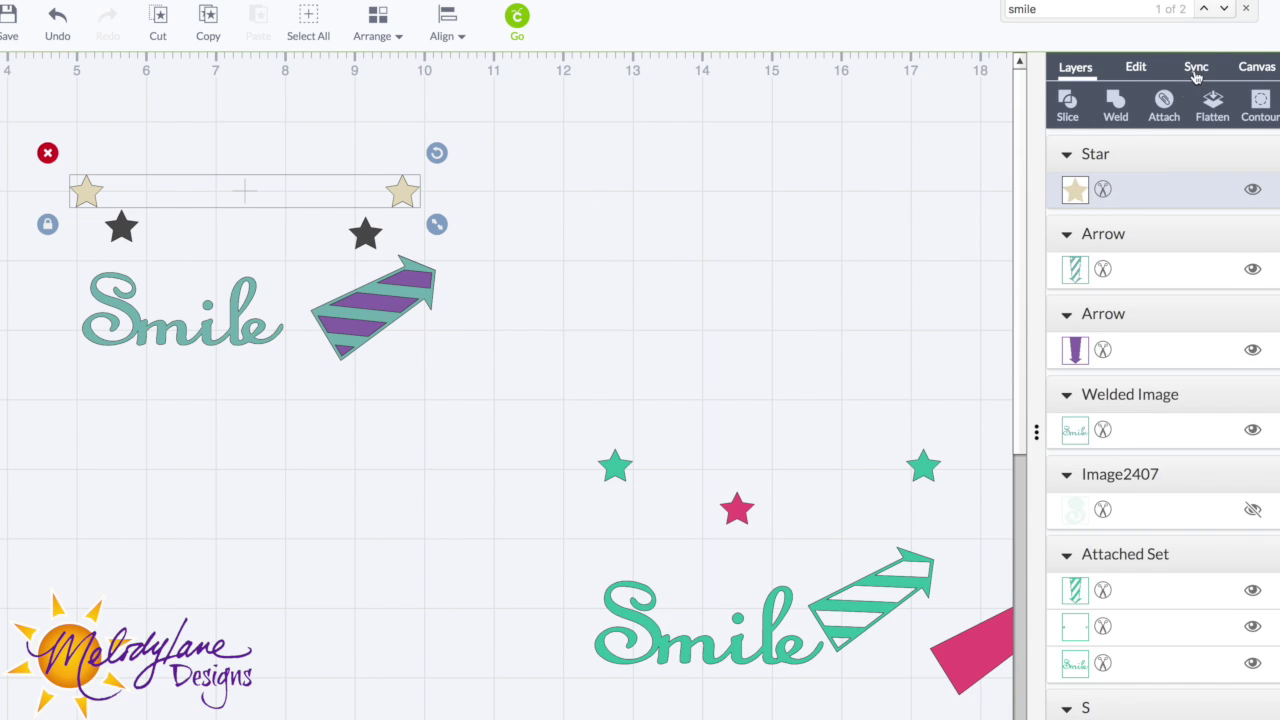
pyautogui.click(1210, 94)
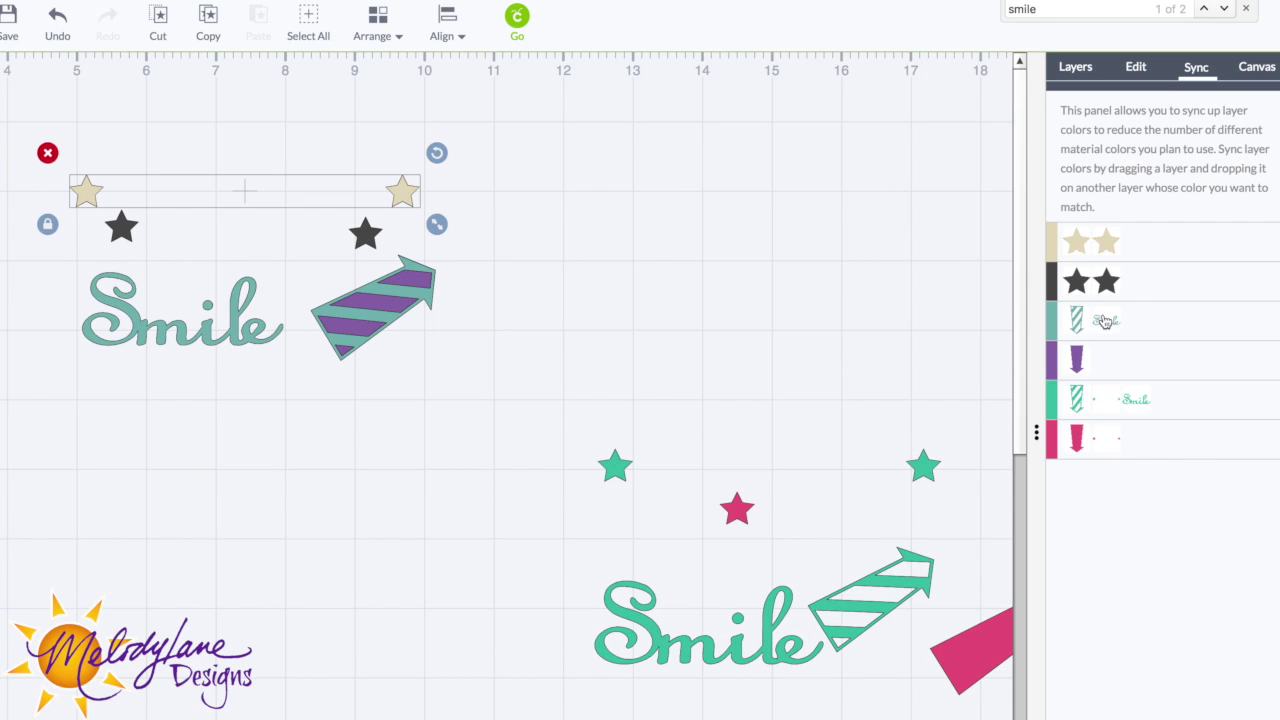
pyautogui.moveTo(1050, 238); pyautogui.dragTo(1053, 324)
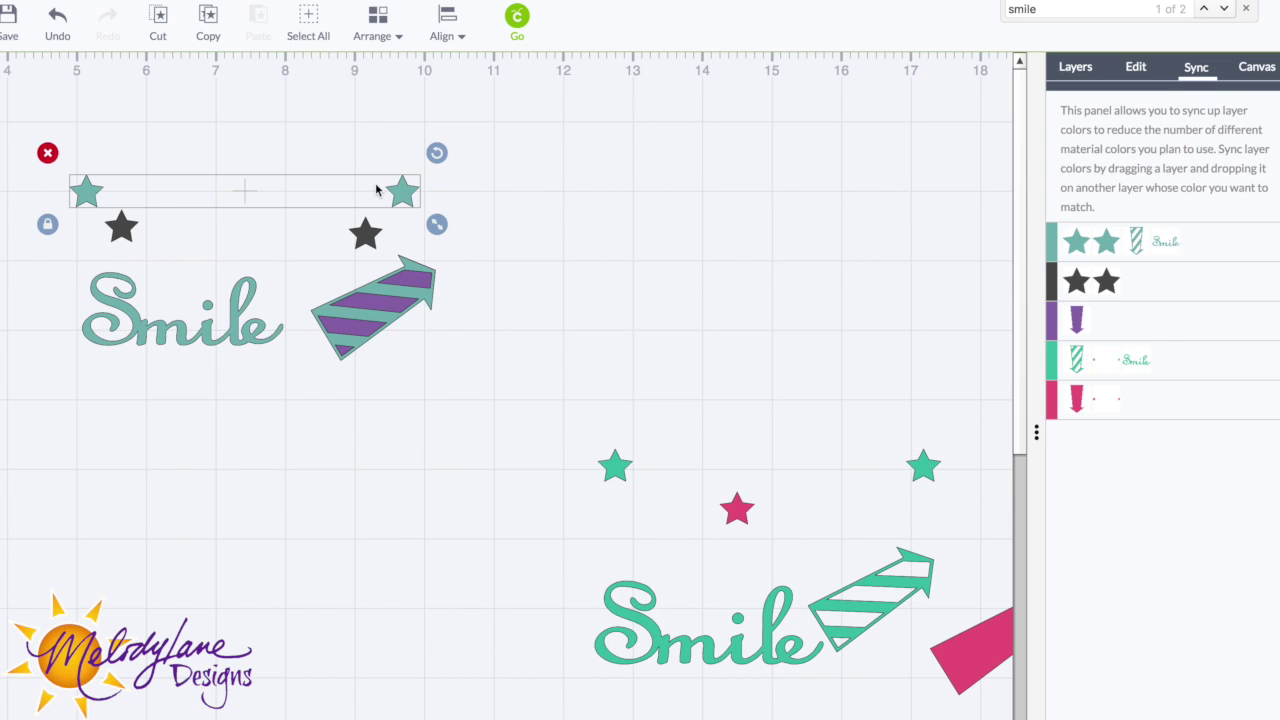
# - Attach the two teal stars, the new teal Smile word and the teal striped arrow layer into one set
pyautogui.click(84, 194)
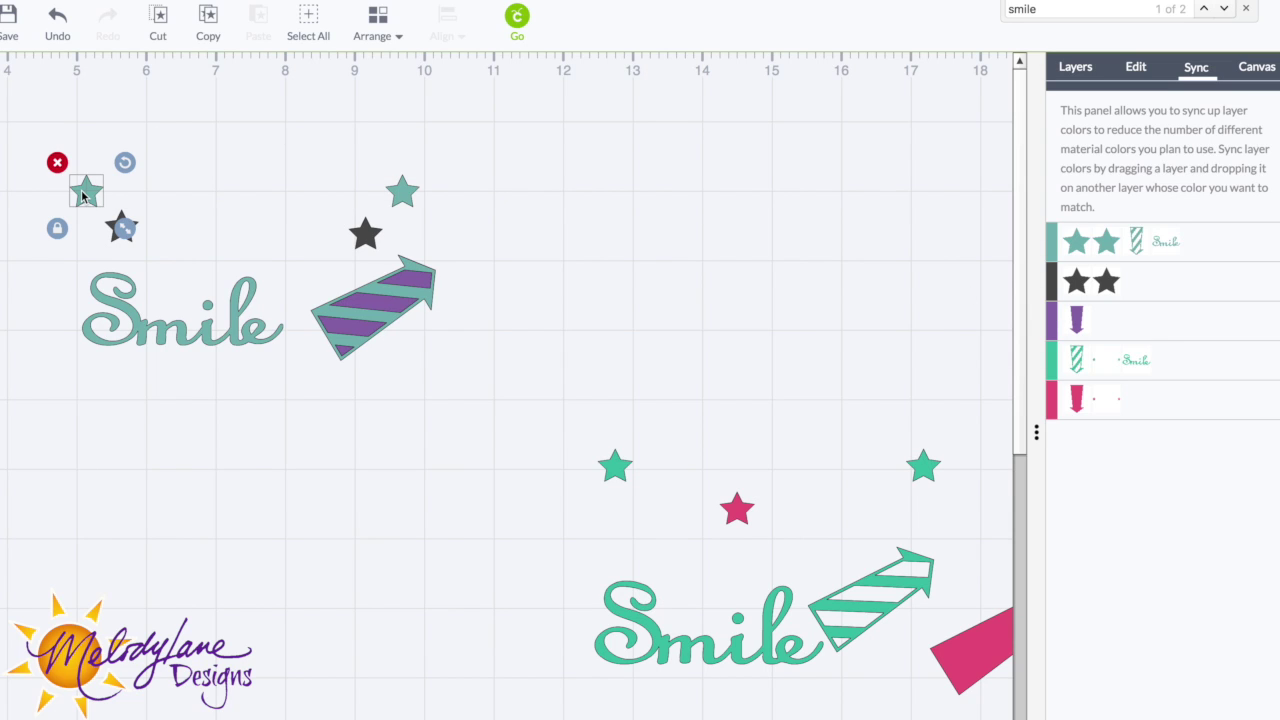
pyautogui.keyDown('shift'); pyautogui.click(130, 296); pyautogui.keyUp('shift')
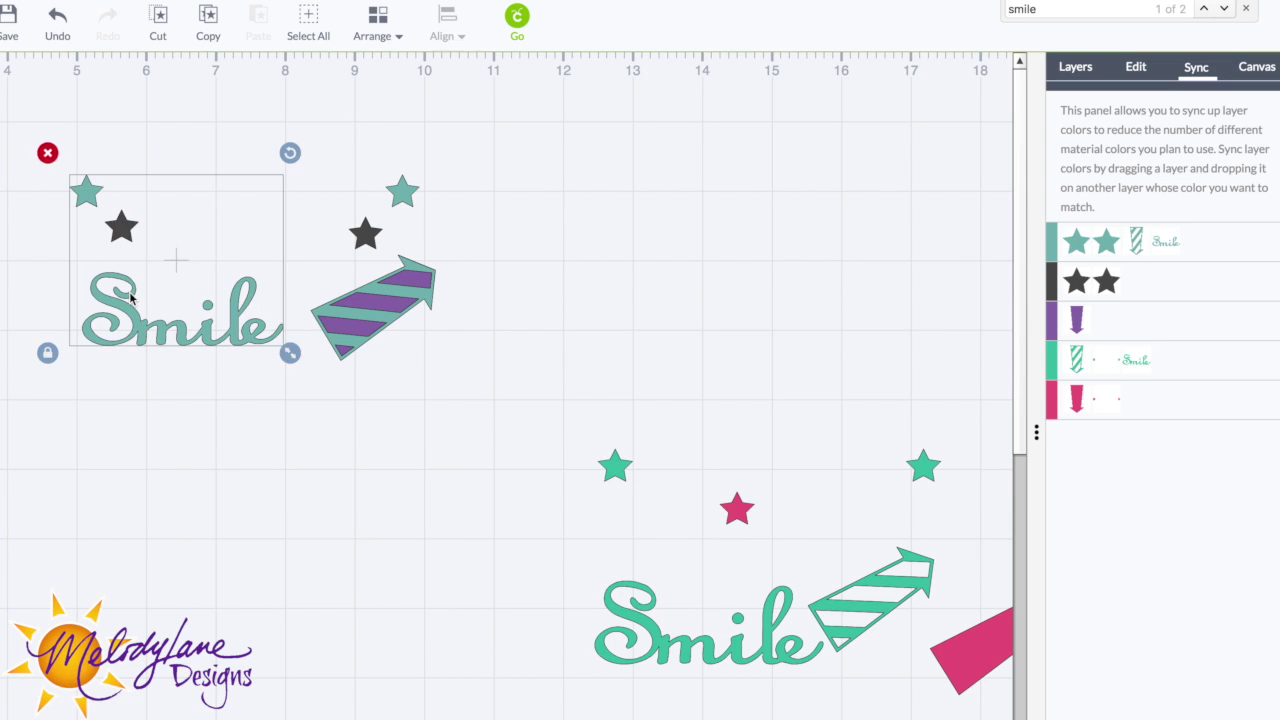
pyautogui.keyDown('shift'); pyautogui.click(406, 195); pyautogui.keyUp('shift')
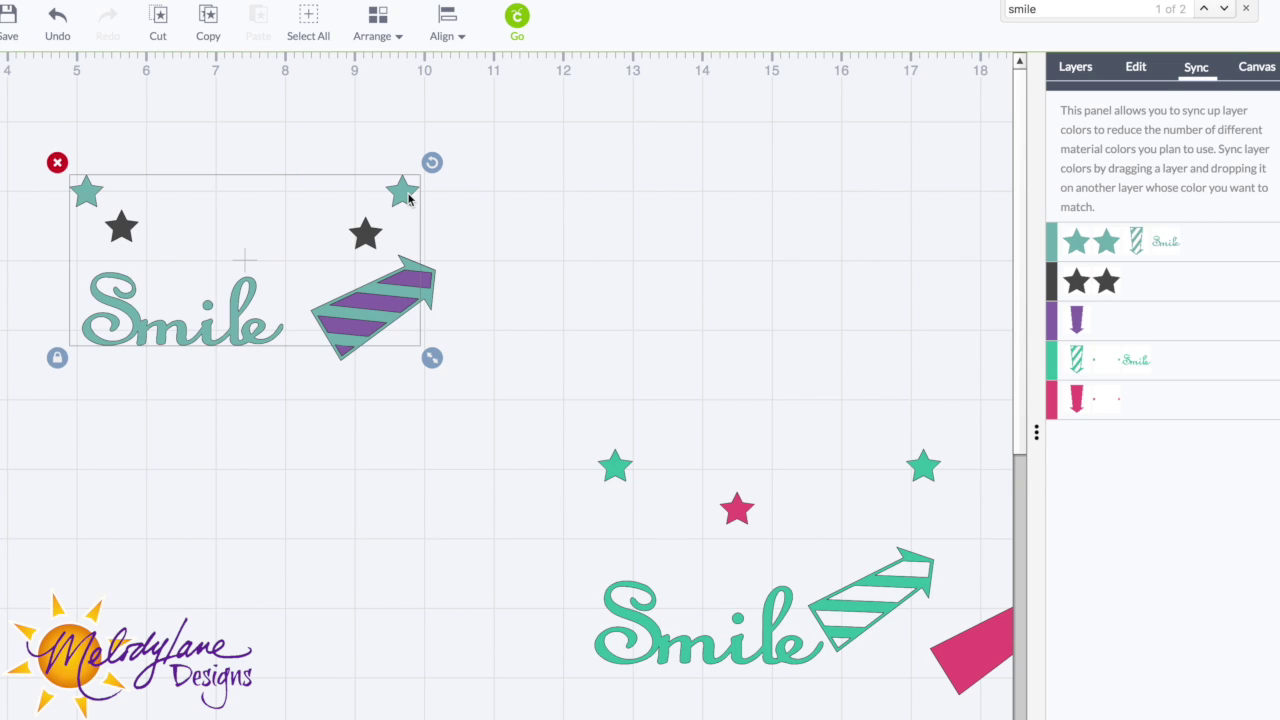
pyautogui.keyDown('shift'); pyautogui.click(430, 306); pyautogui.keyUp('shift')
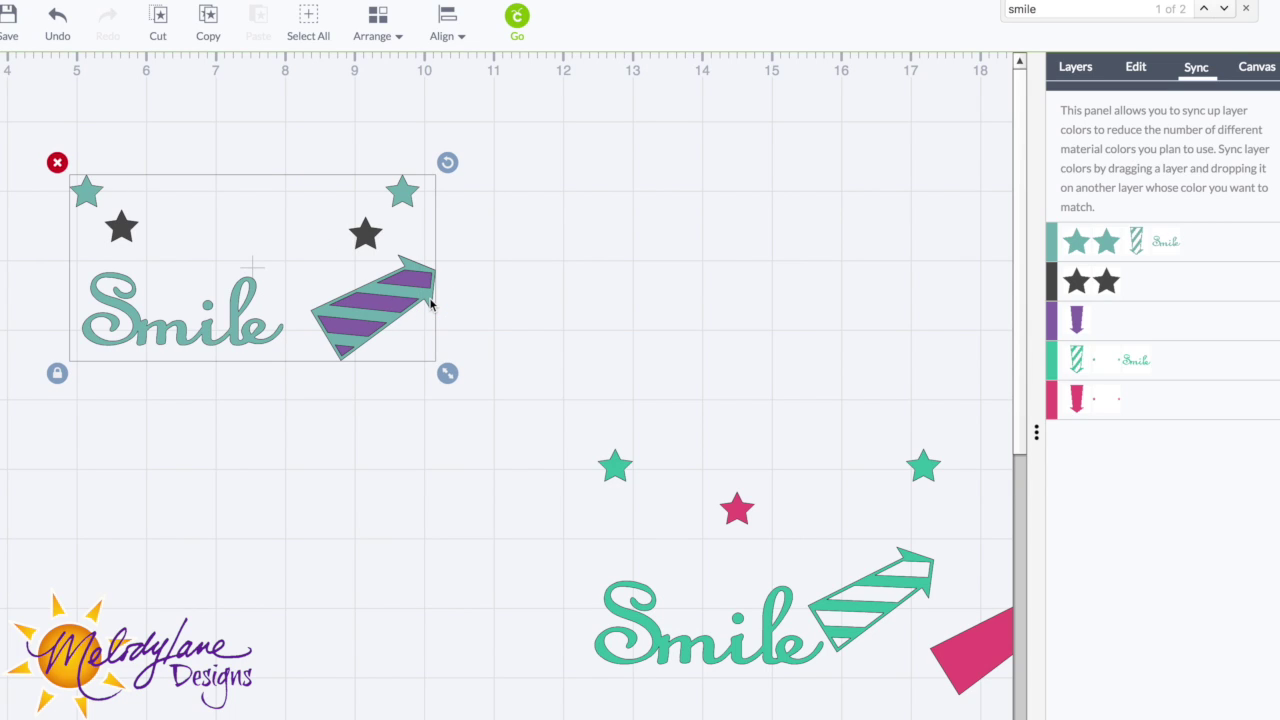
pyautogui.click(1085, 74)
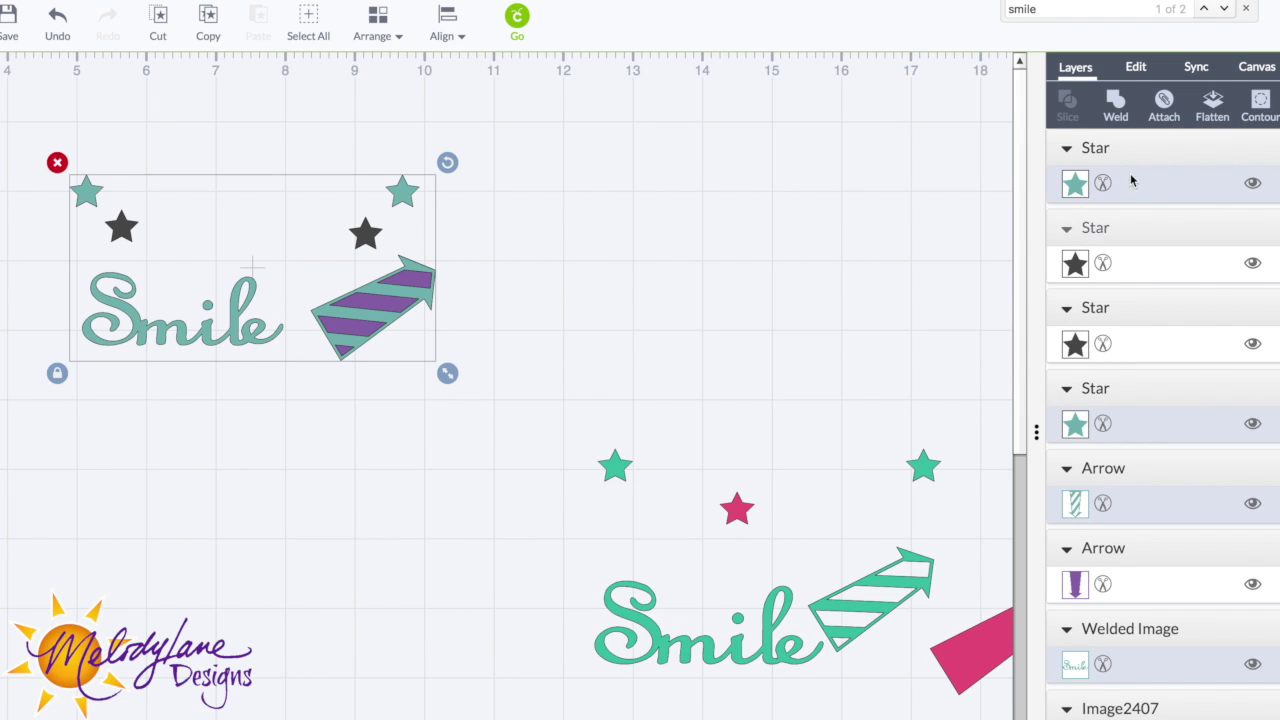
pyautogui.click(1166, 110)
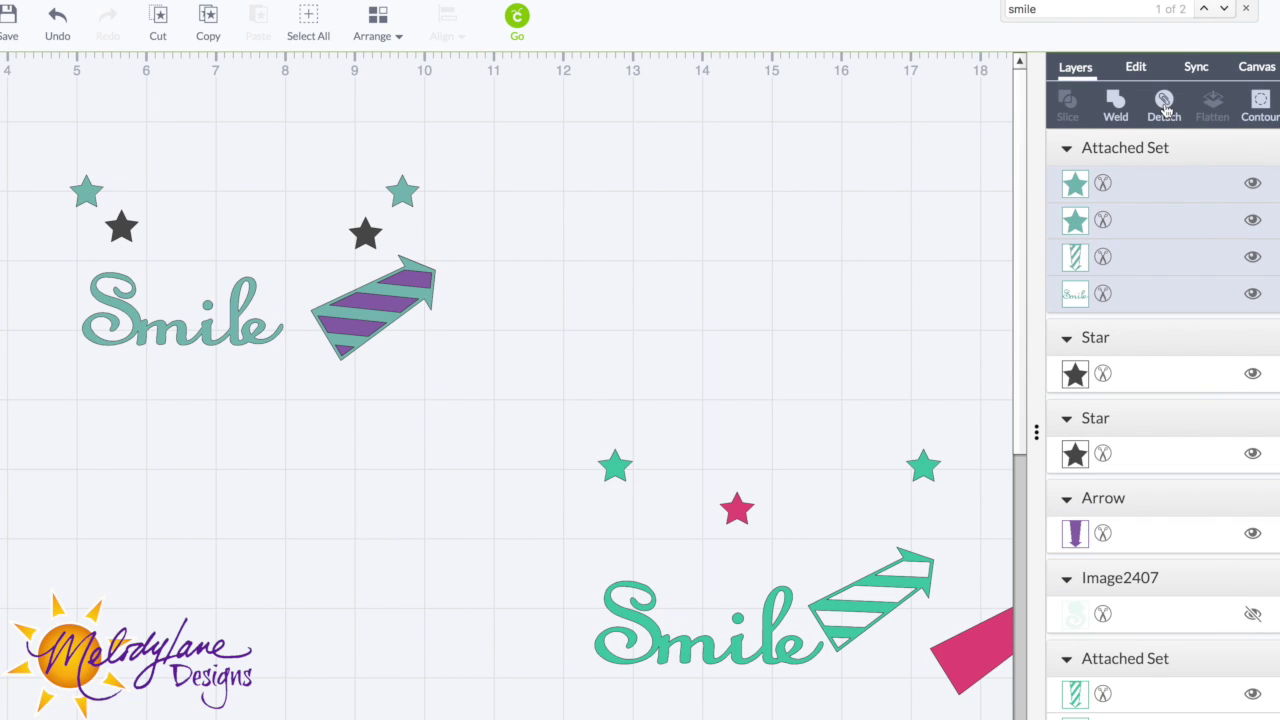
pyautogui.moveTo(403, 191); pyautogui.dragTo(446, 198)
pyautogui.click(55, 18)
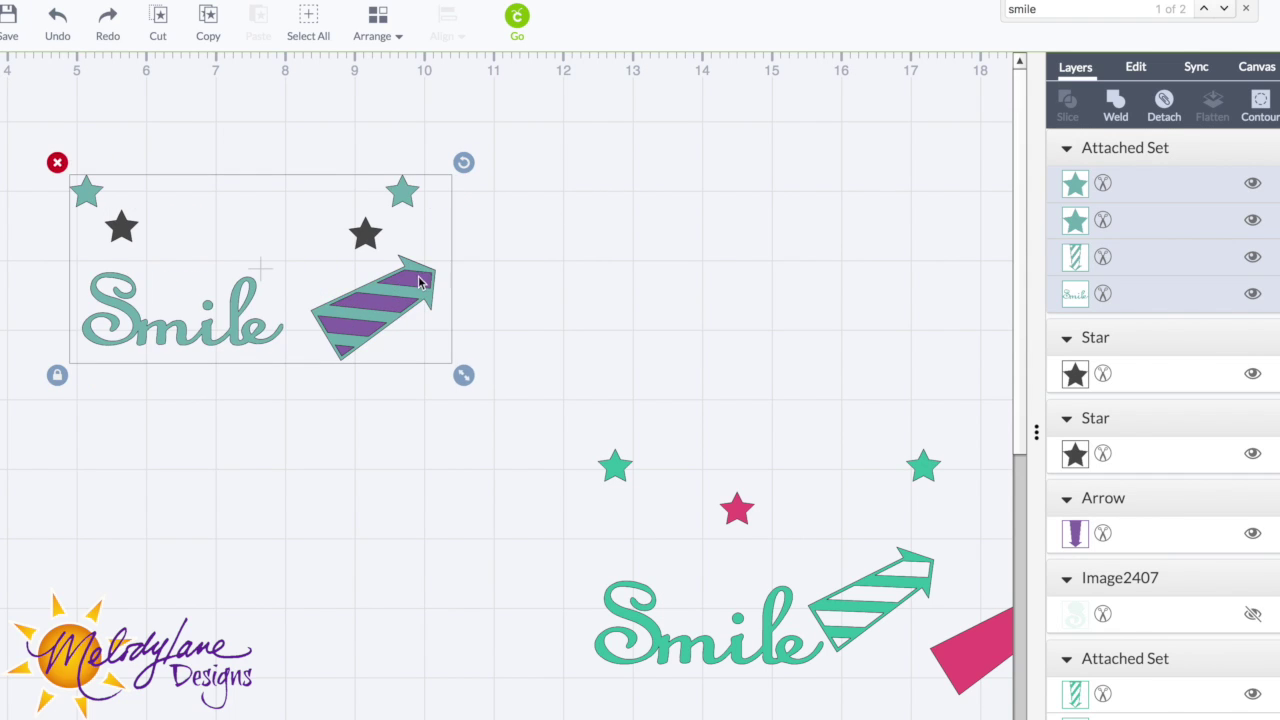
# - Send the attached teal set behind all other layers and deselect it
pyautogui.click(372, 24)
pyautogui.click(382, 80)
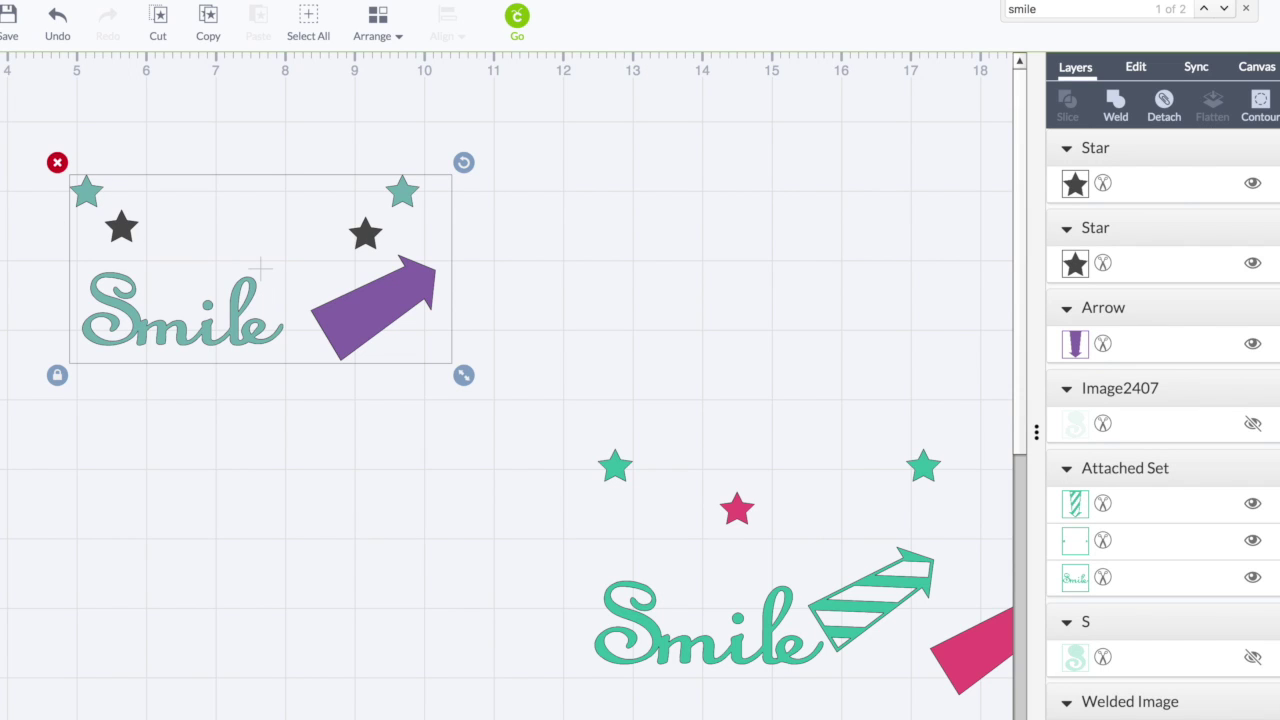
pyautogui.press('Escape')
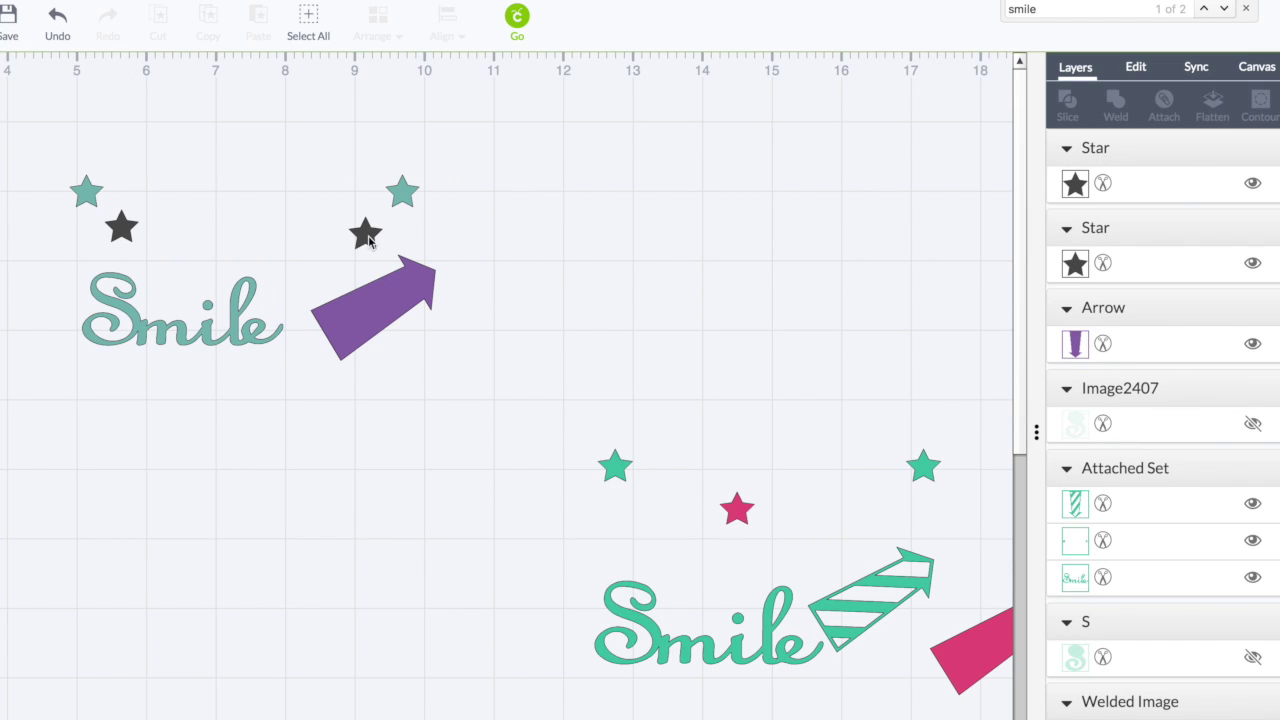
# - Move each dark grey star exactly on top of one of the two teal stars, above the arrow and above the S
pyautogui.click(366, 236)
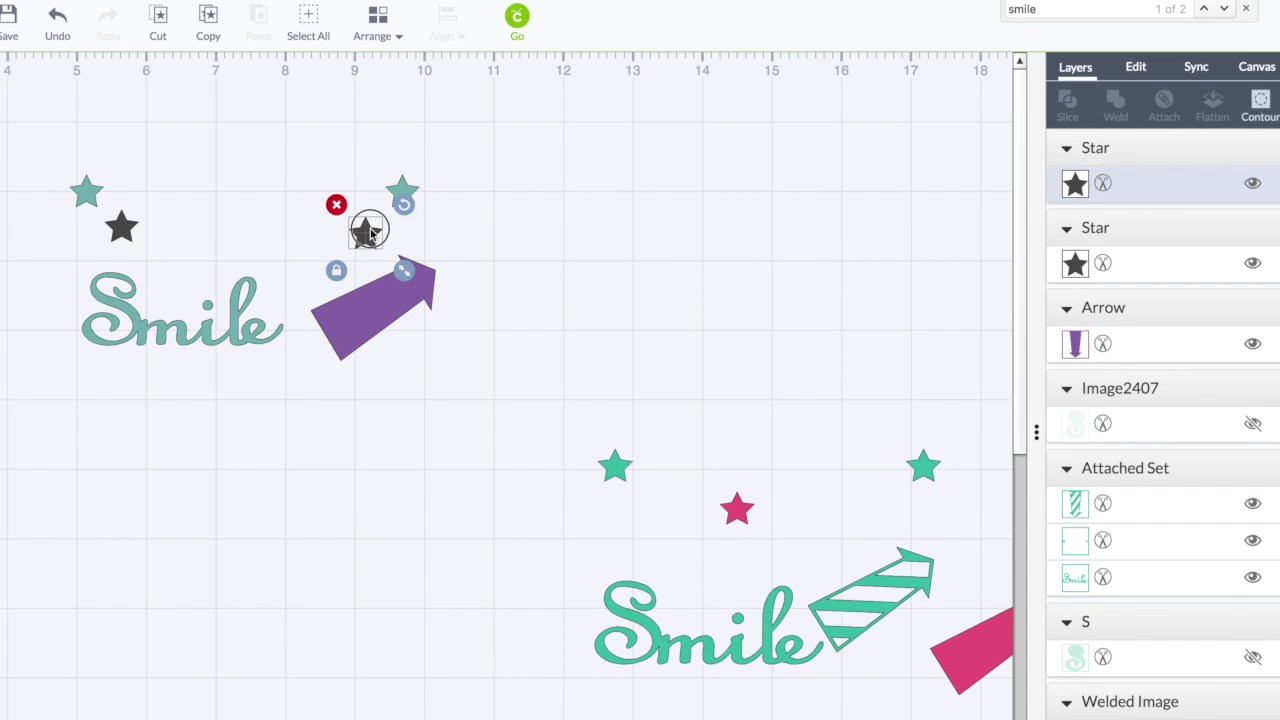
pyautogui.moveTo(366, 230); pyautogui.dragTo(406, 193)
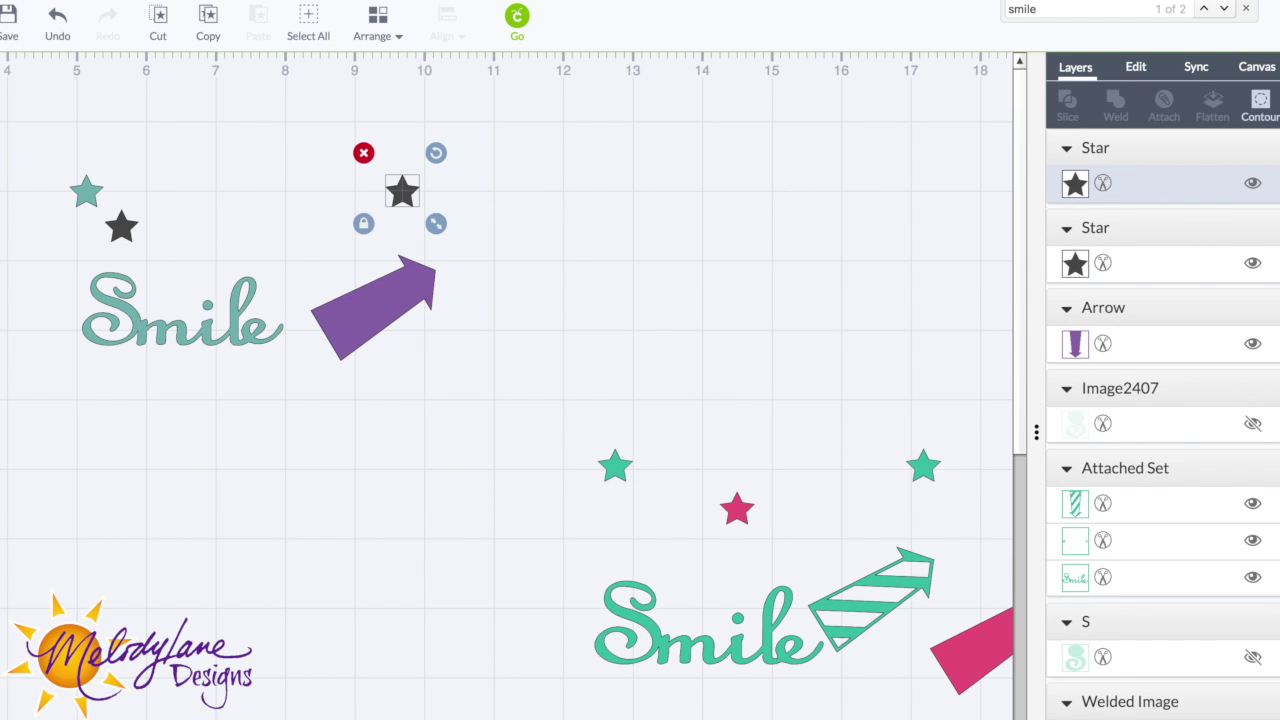
pyautogui.scroll(2, 29, 234)
pyautogui.scroll(3, 29, 234)
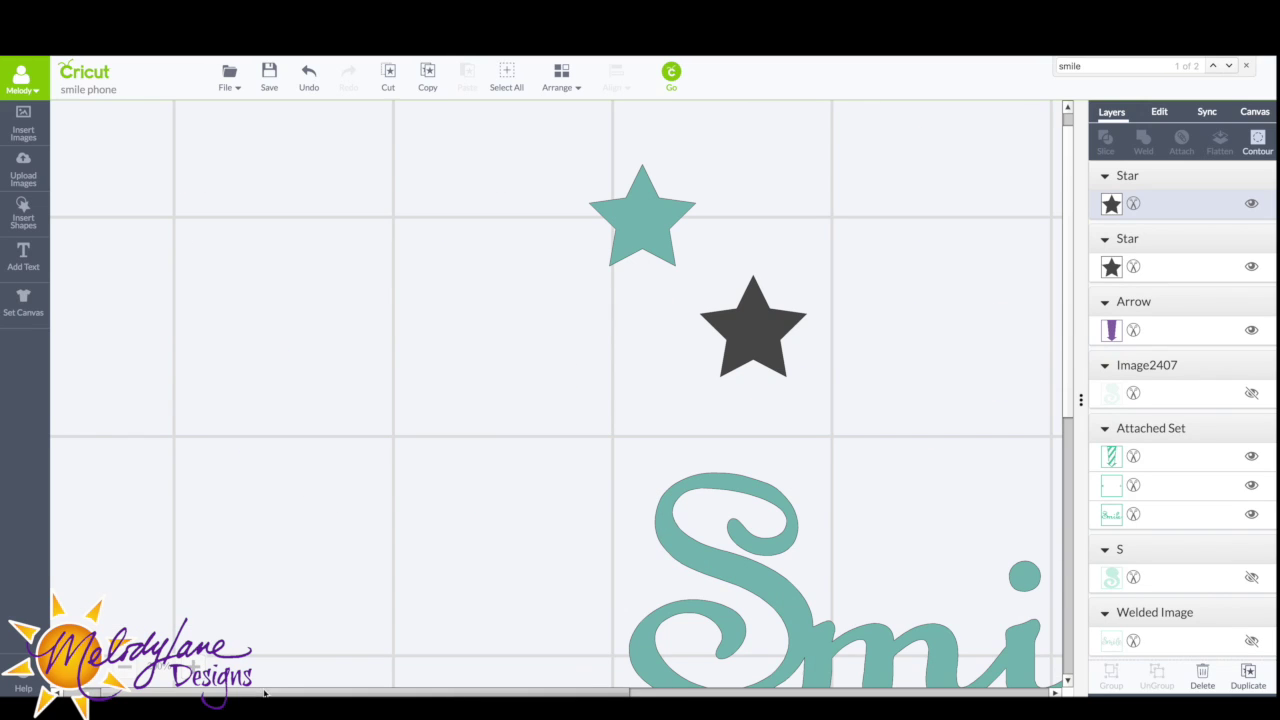
pyautogui.moveTo(265, 692); pyautogui.dragTo(342, 690)
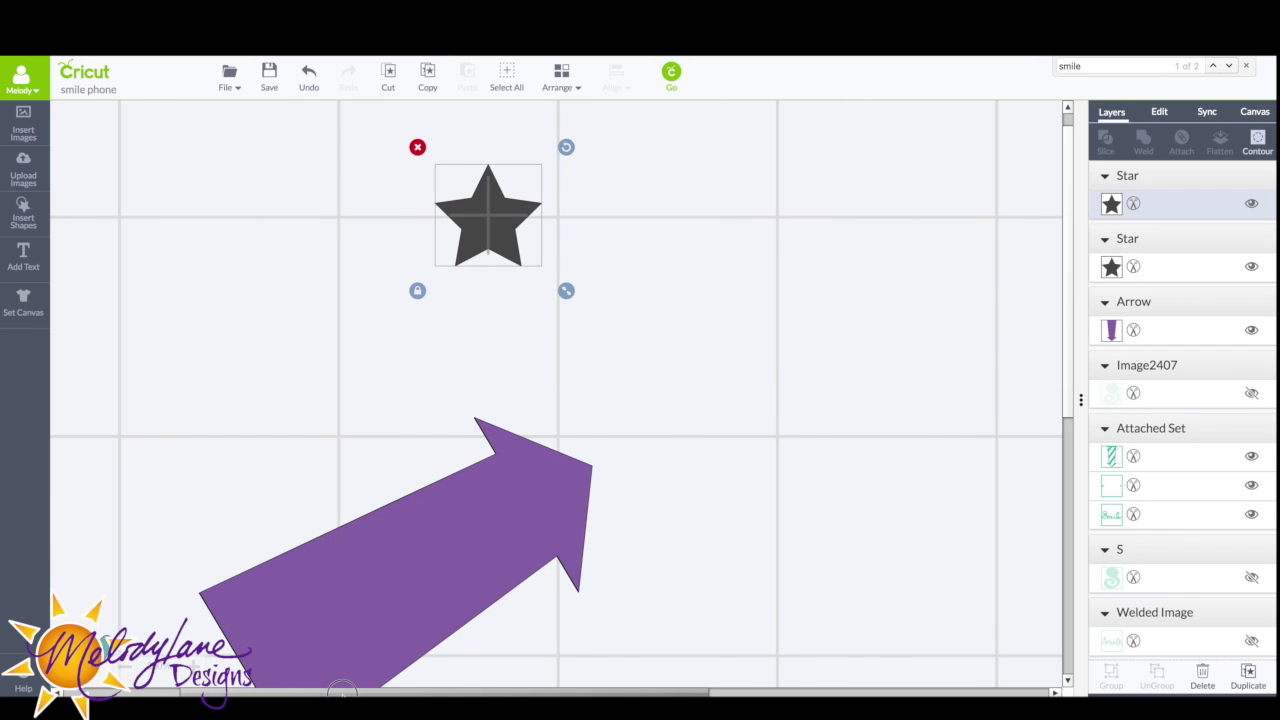
pyautogui.hscroll(-10, 573, 418)
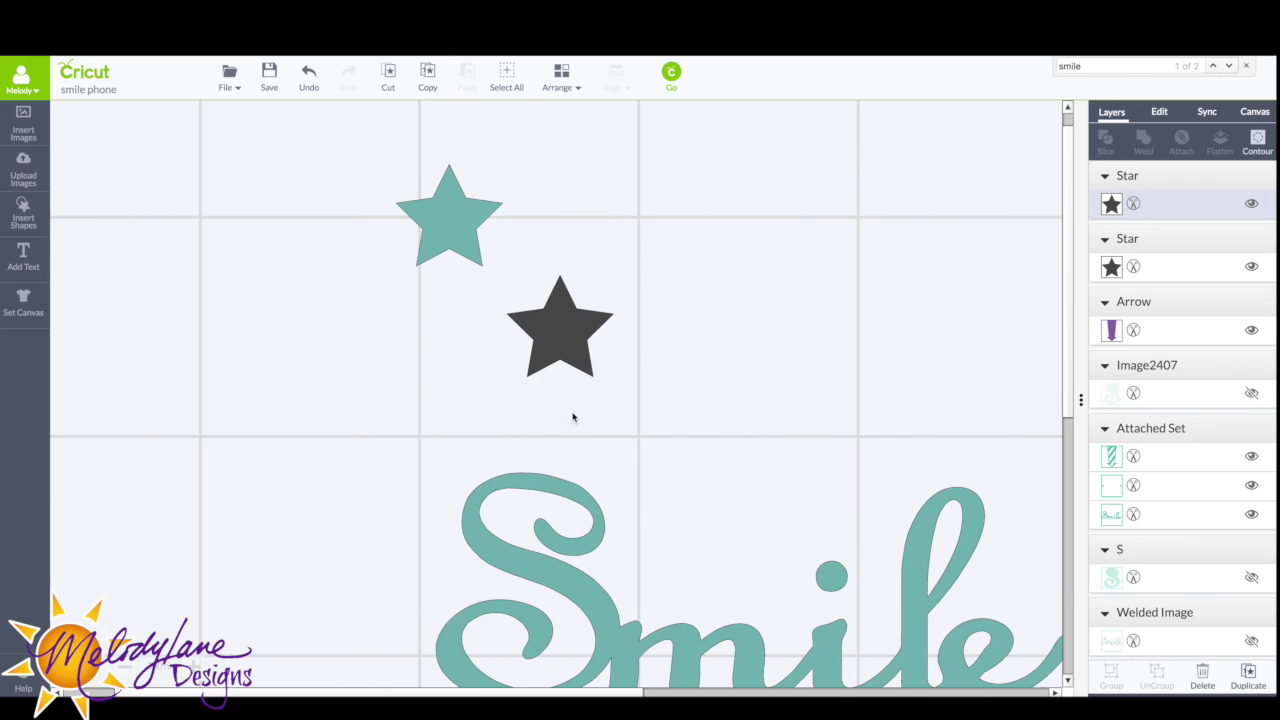
pyautogui.moveTo(563, 334); pyautogui.dragTo(449, 223)
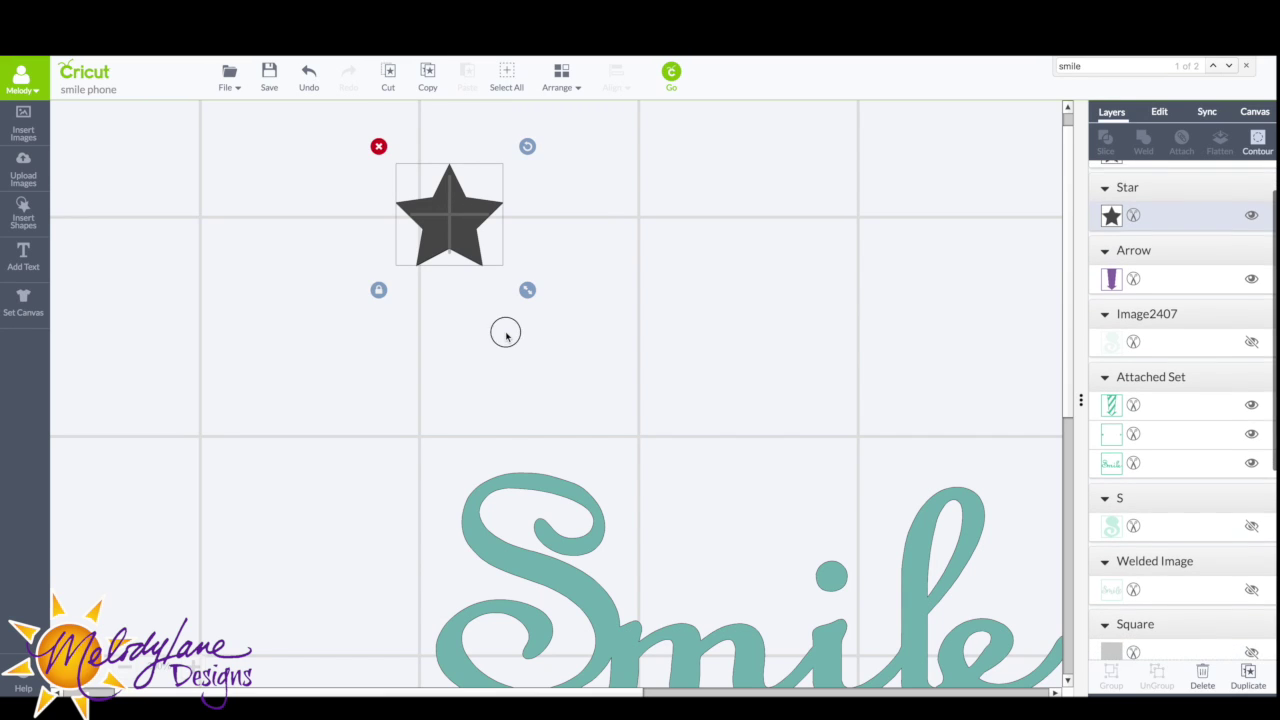
pyautogui.click(506, 331)
# - Align the two dark grey stars along their bottom edges
pyautogui.click(131, 677)
pyautogui.click(131, 677)
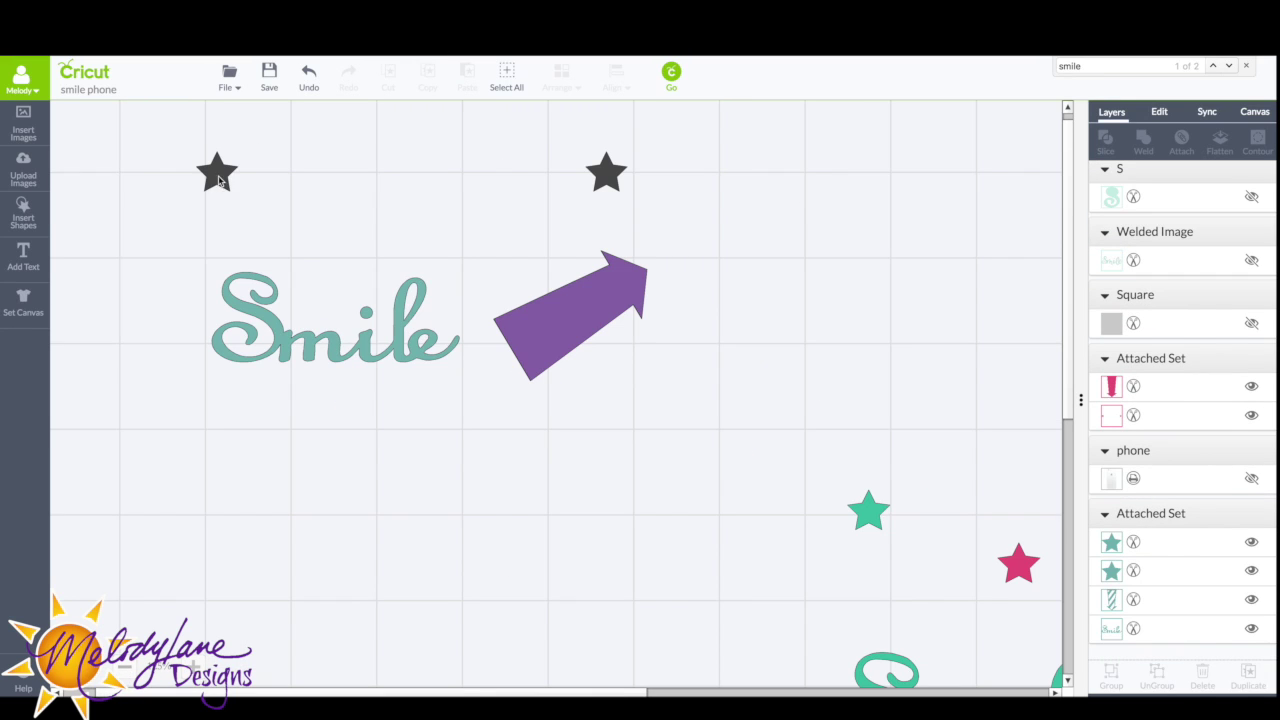
pyautogui.click(217, 180)
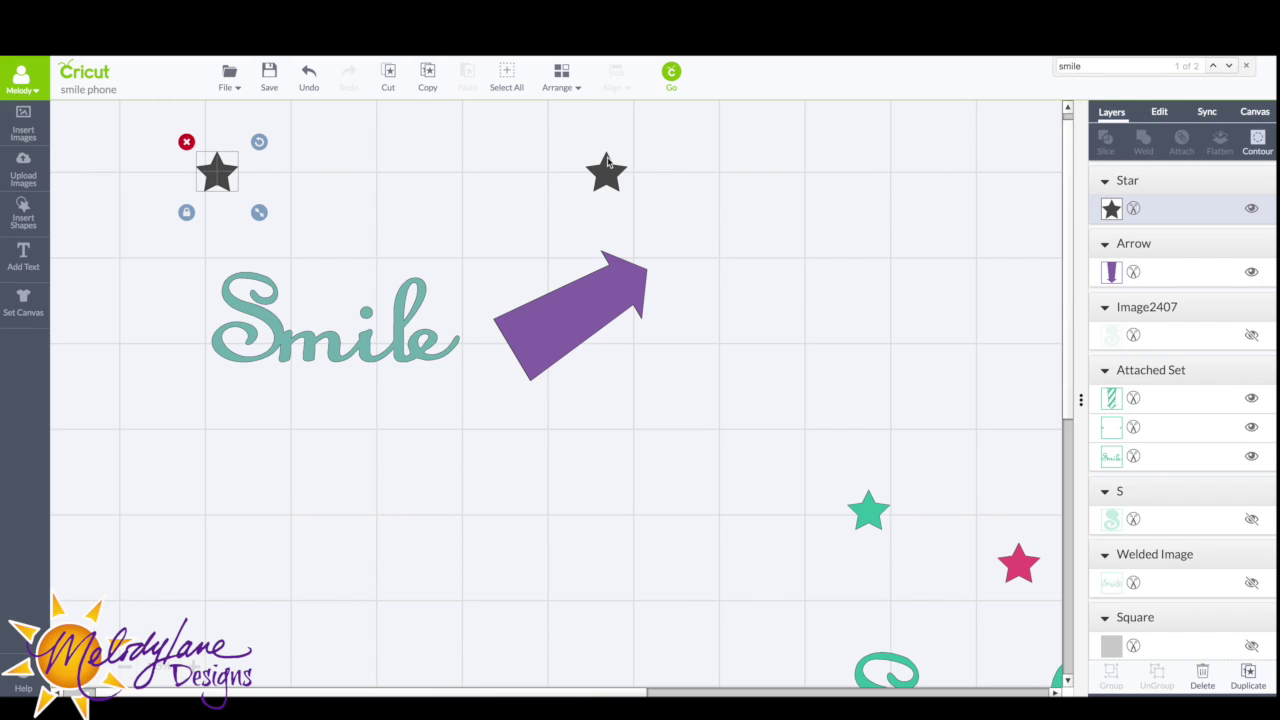
pyautogui.keyDown('shift'); pyautogui.click(604, 176); pyautogui.keyUp('shift')
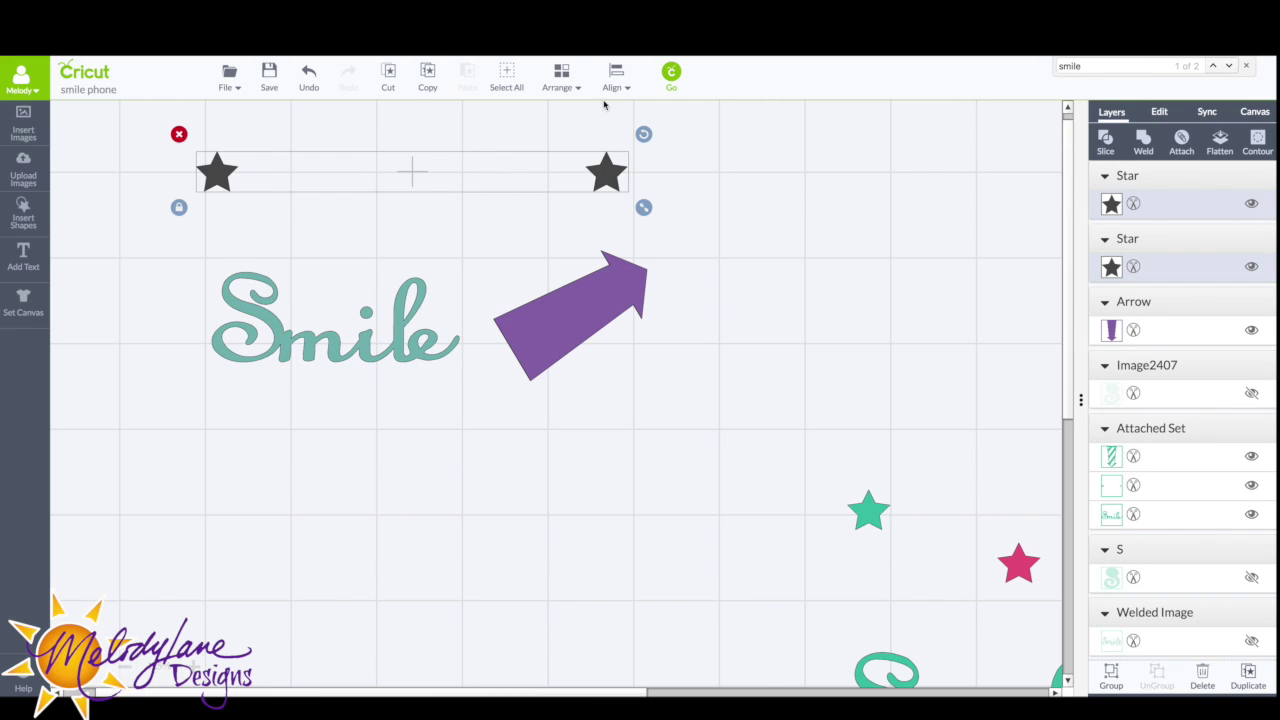
pyautogui.click(561, 86)
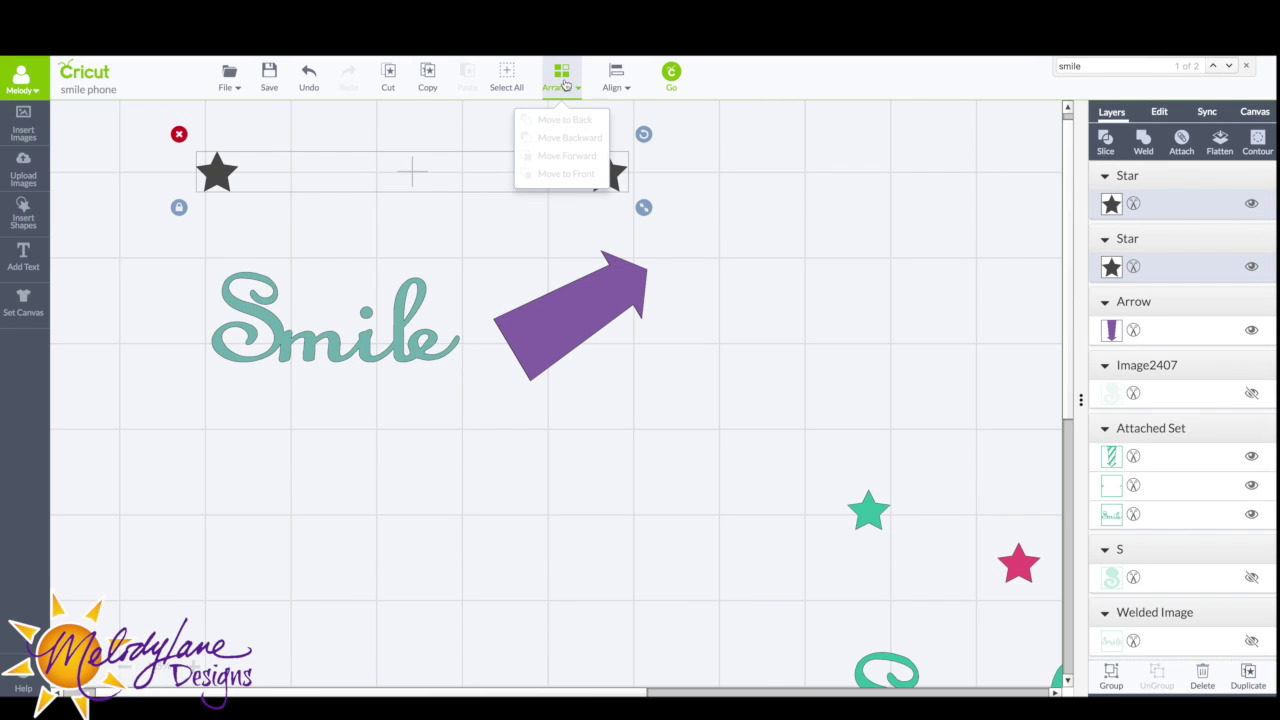
pyautogui.click(614, 82)
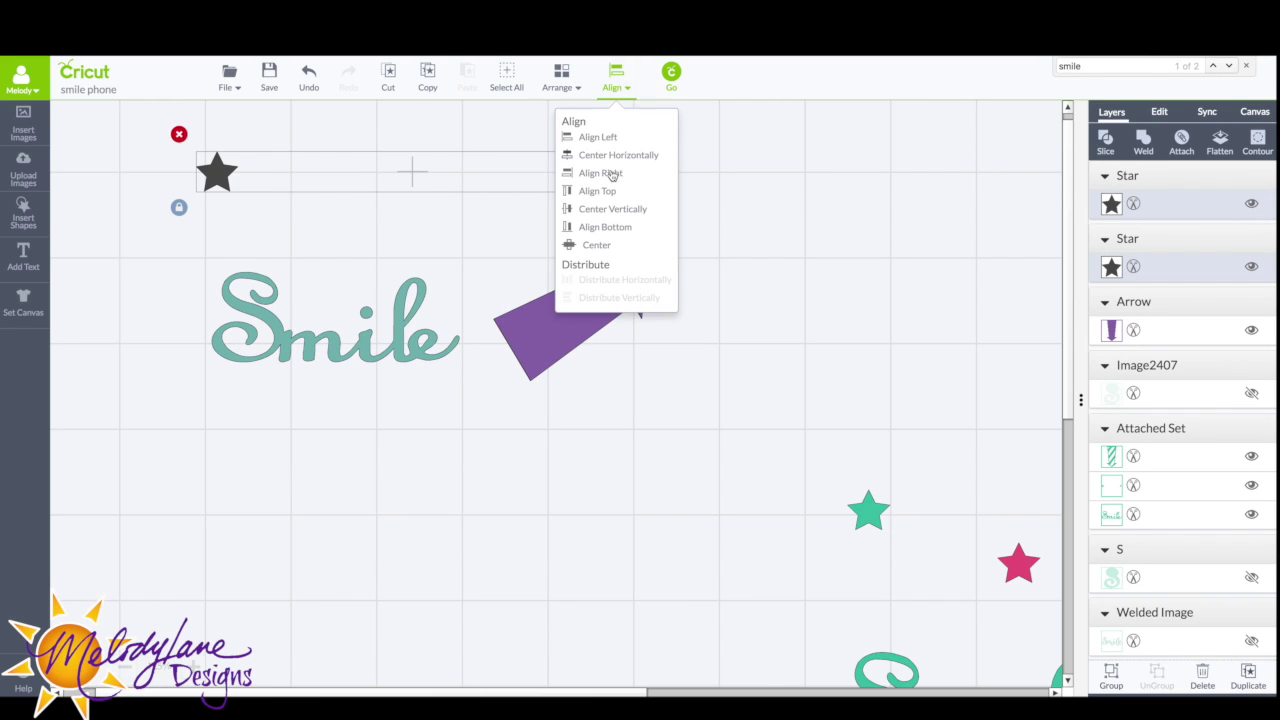
pyautogui.click(604, 228)
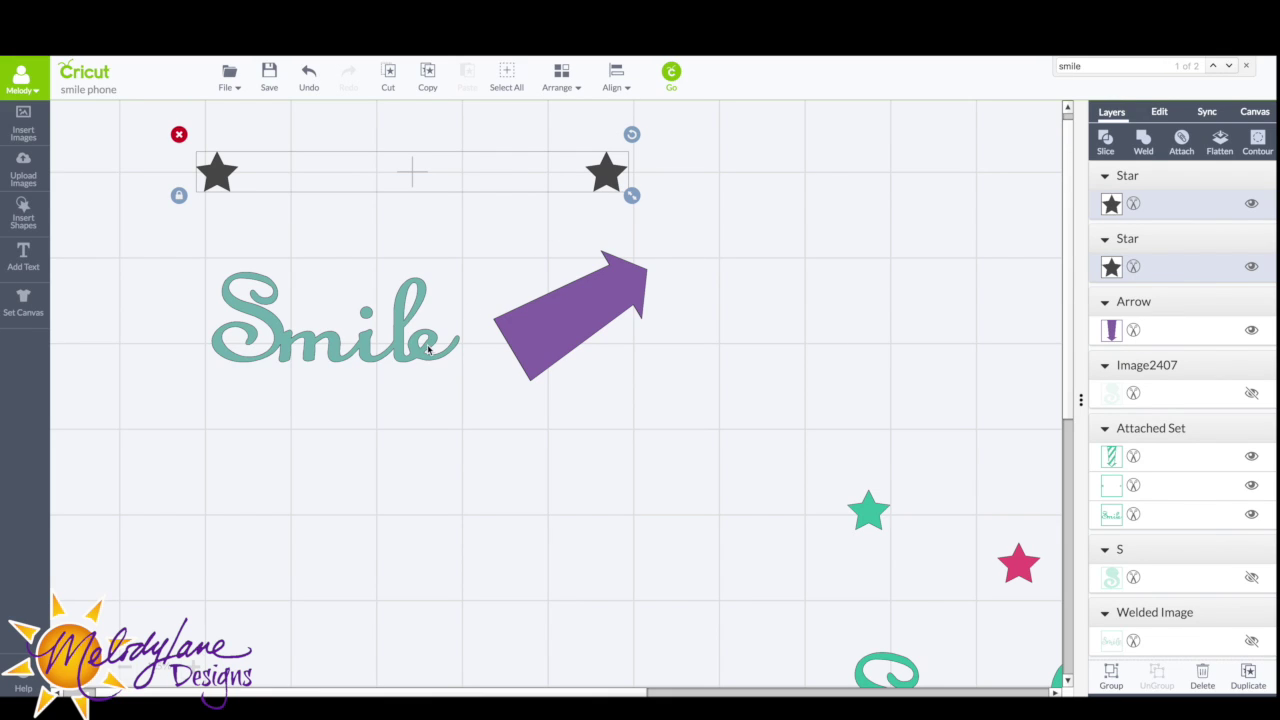
# - Attach the two dark grey stars and the purple arrow into one set and send it behind all other layers
pyautogui.keyDown('shift'); pyautogui.click(612, 280); pyautogui.keyUp('shift')
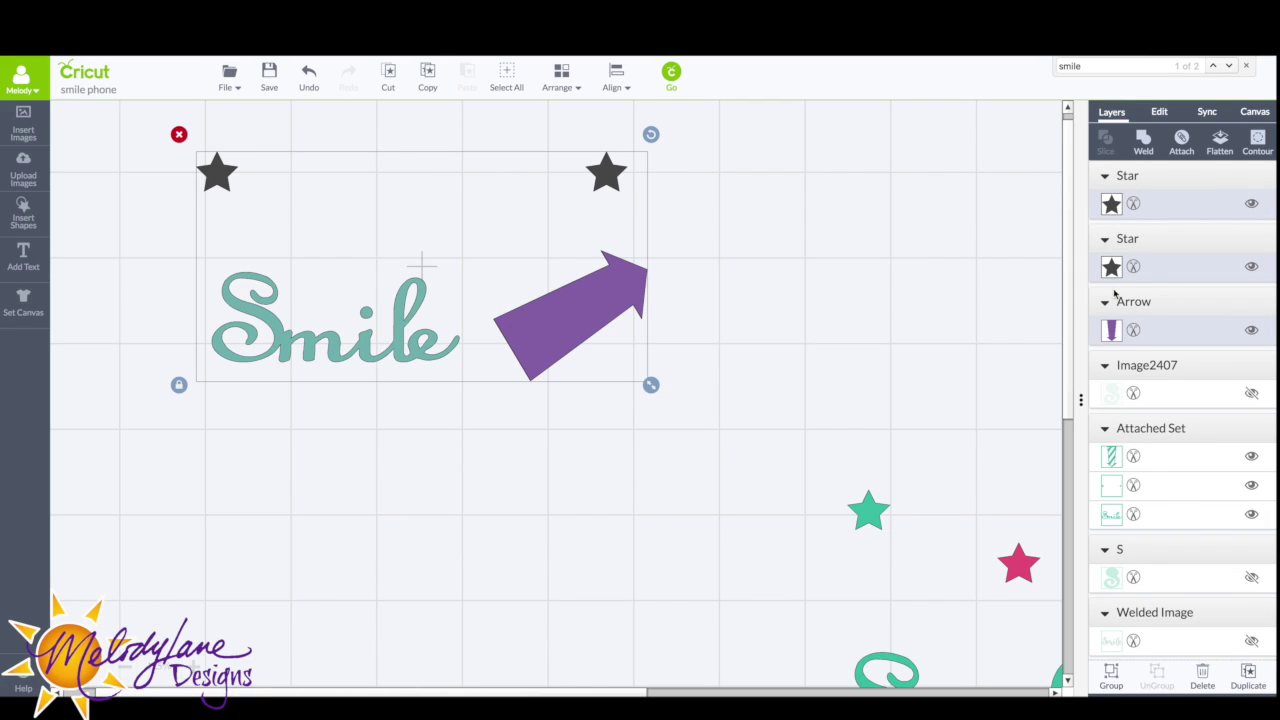
pyautogui.click(1182, 140)
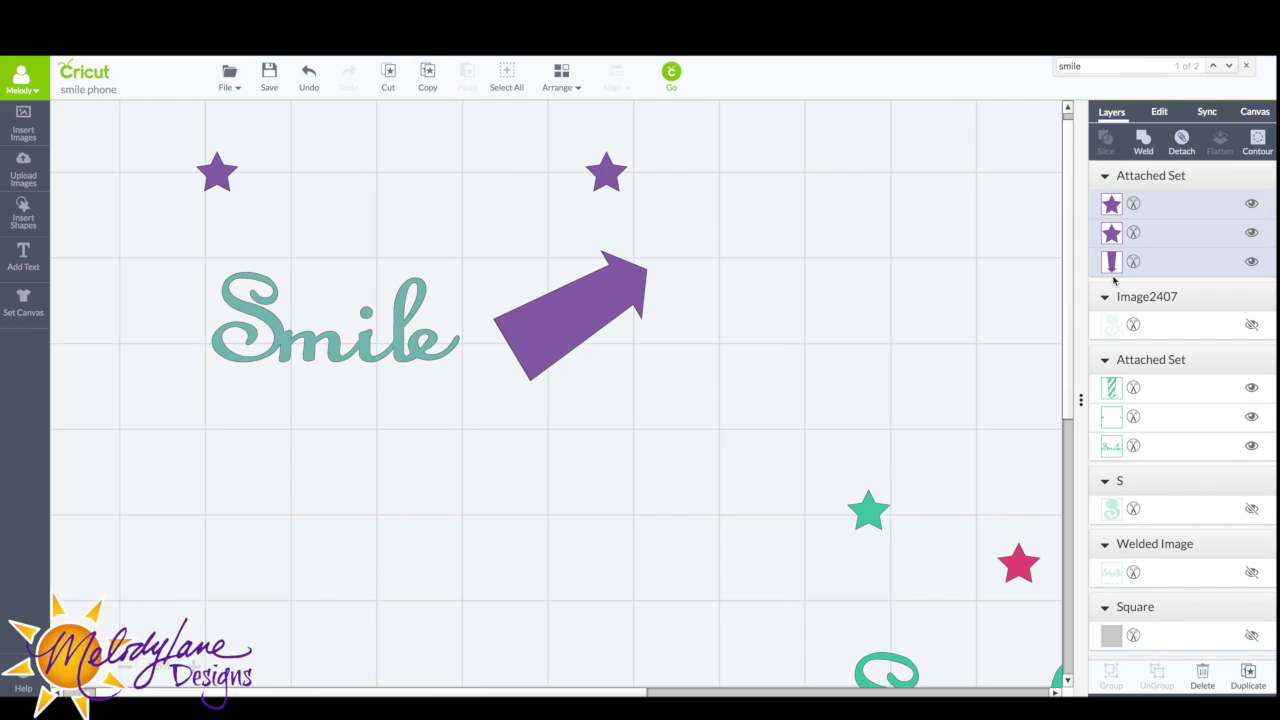
pyautogui.click(594, 290)
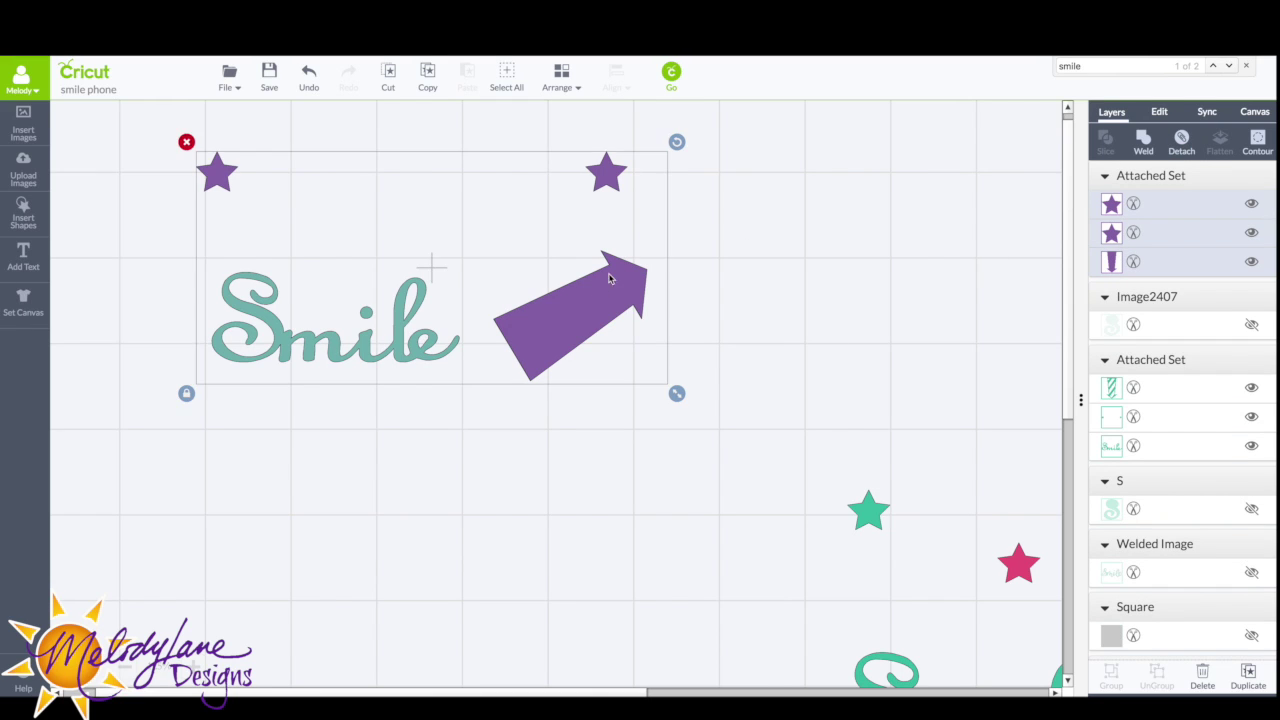
pyautogui.click(563, 78)
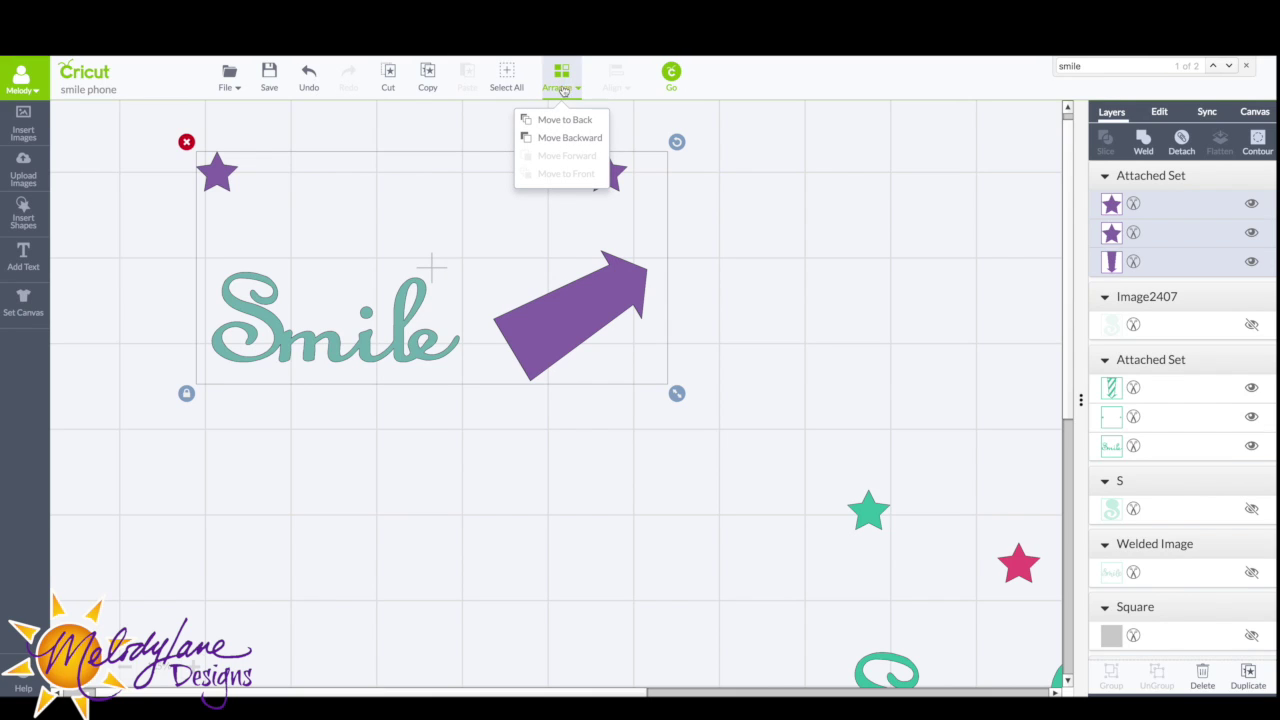
pyautogui.click(550, 122)
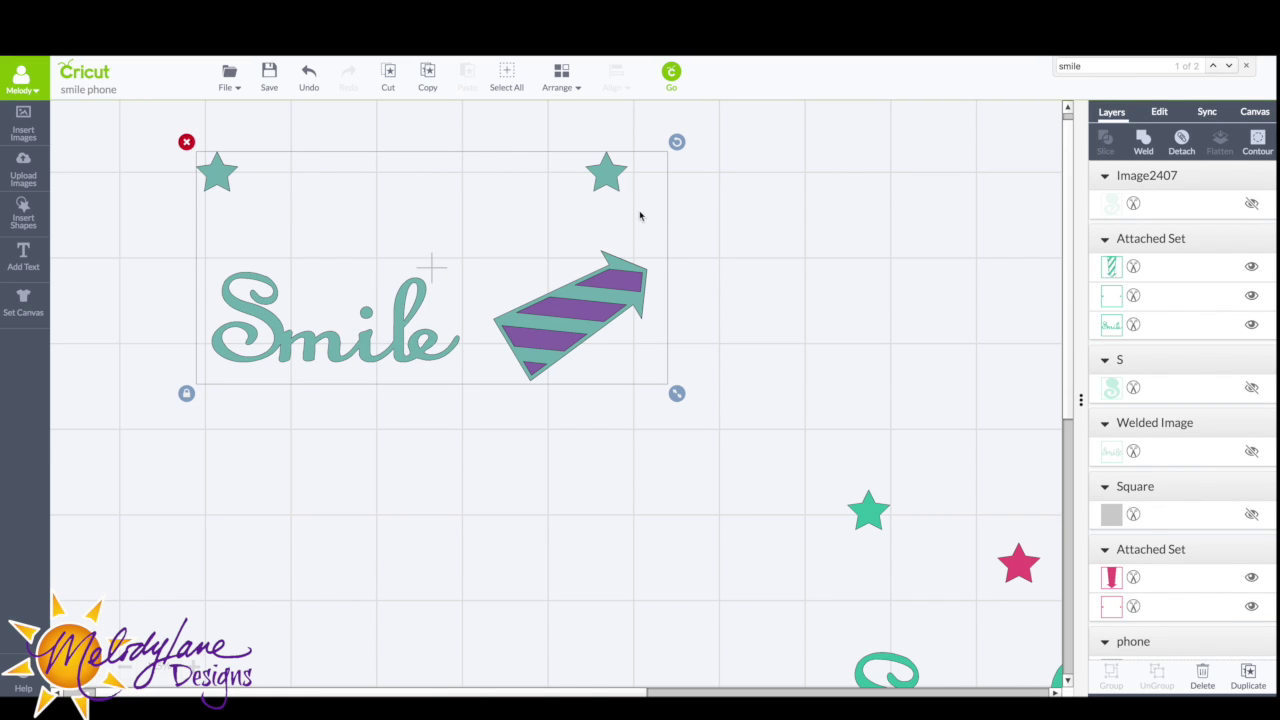
pyautogui.click(759, 183)
# - Move the attached teal set diagonally down and to the left, offsetting it from the purple set
pyautogui.moveTo(632, 177); pyautogui.dragTo(577, 223)
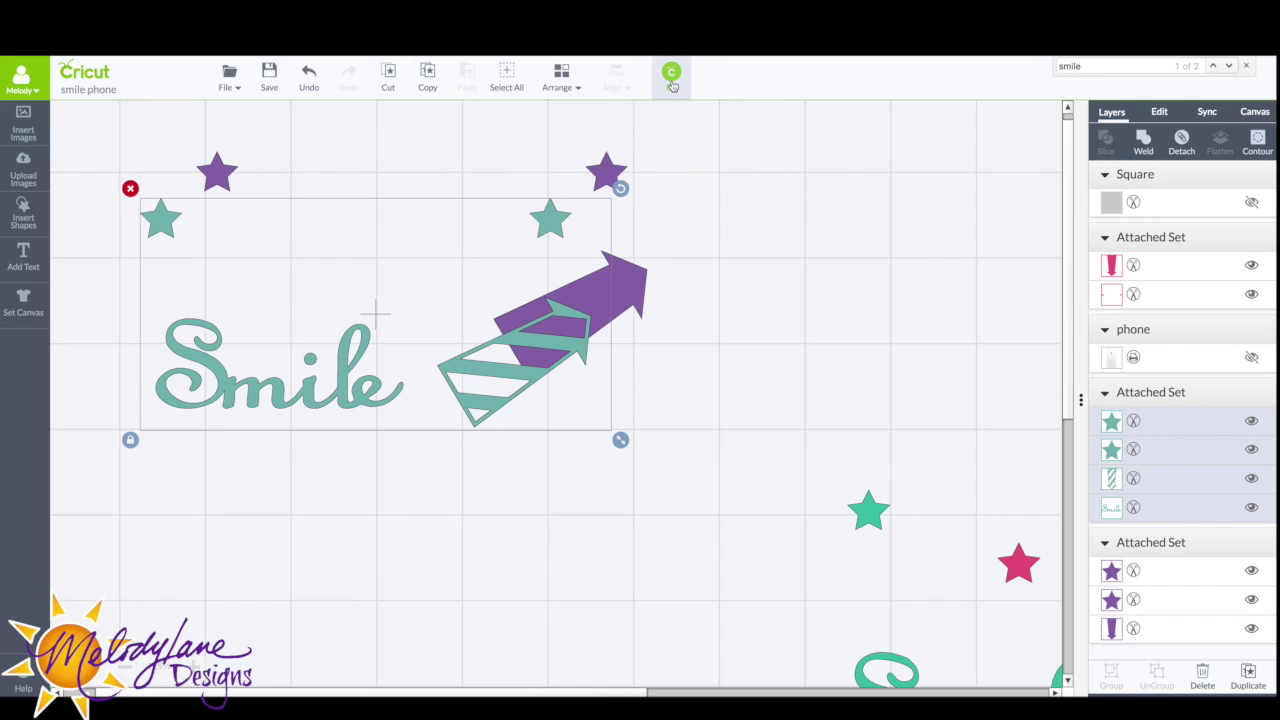
pyautogui.scroll(2, 529, 309)
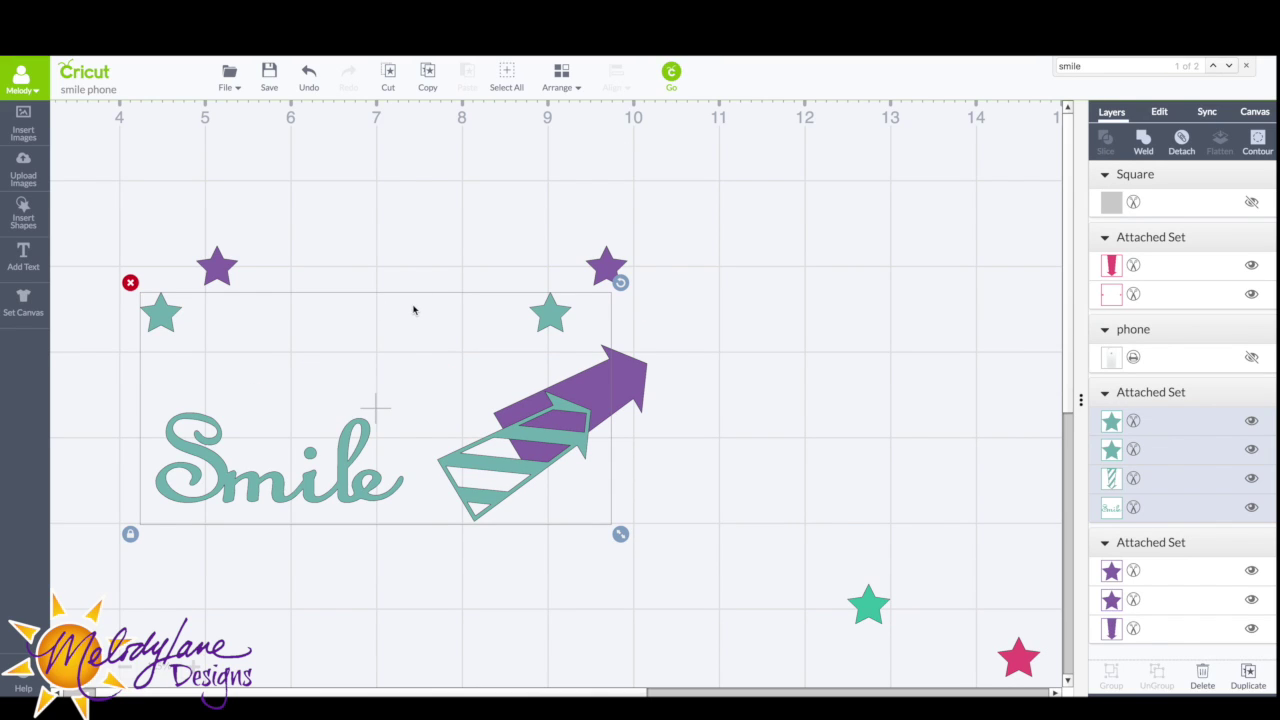